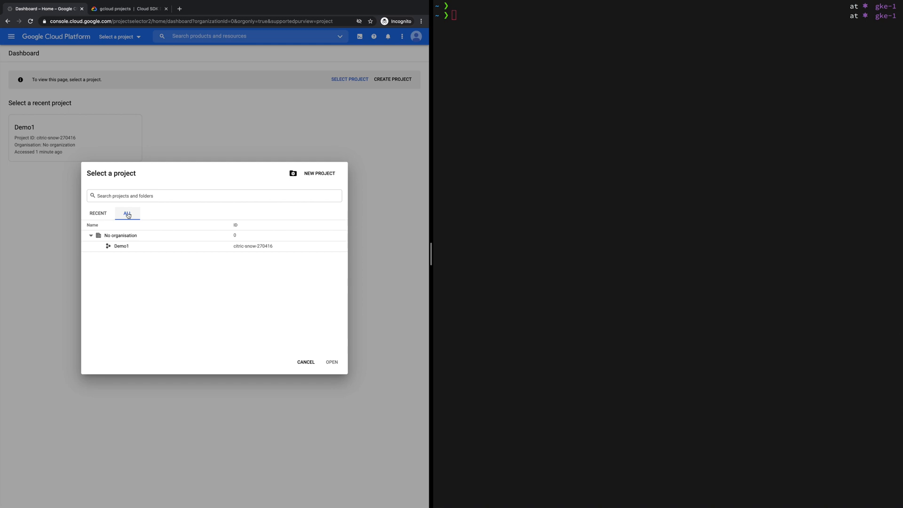
Open the Demo1 project, then create a new project with name and project ID gcp-learning-yt under No organisation.
{"action": "left_click", "coordinate": [120, 246]}
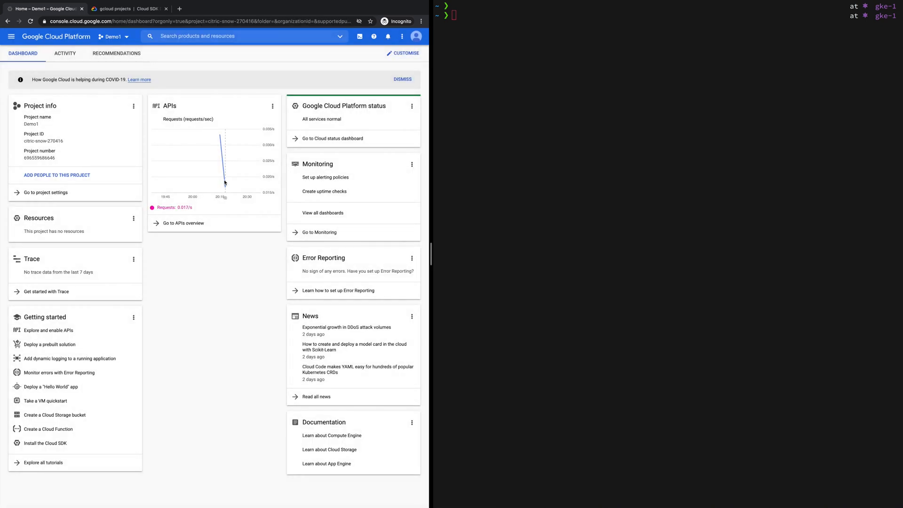
{"action": "left_click", "coordinate": [125, 37]}
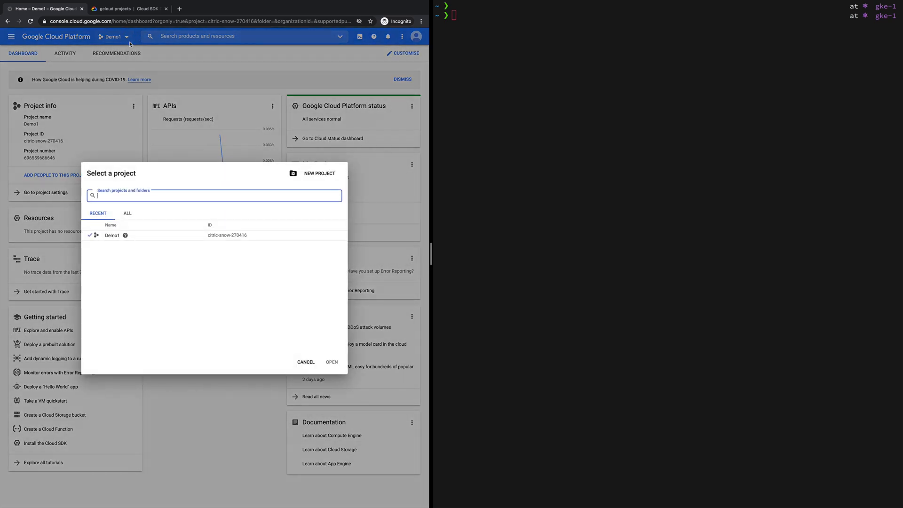
{"action": "left_click", "coordinate": [322, 173]}
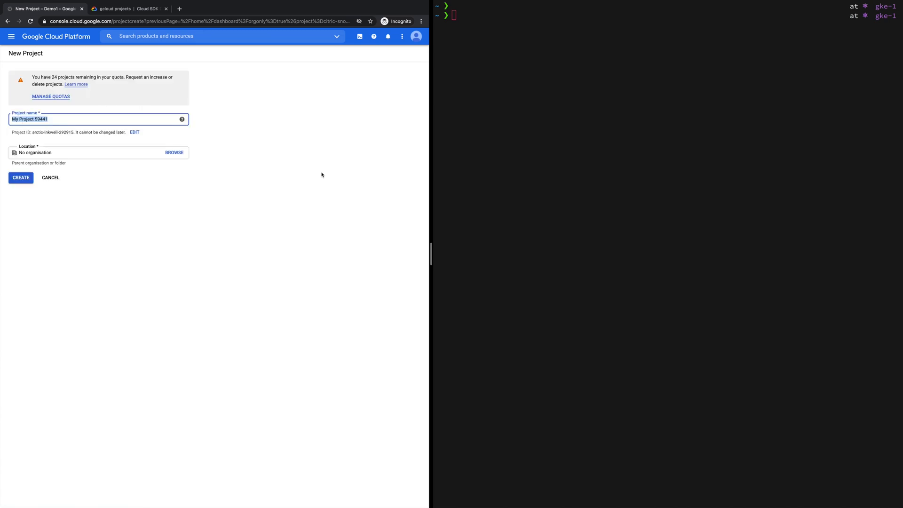
{"action": "left_click_drag", "start_coordinate": [55, 120], "coordinate": [1, 121]}
{"action": "type", "text": "gcp-learning-yt"}
{"action": "left_click", "coordinate": [46, 137]}
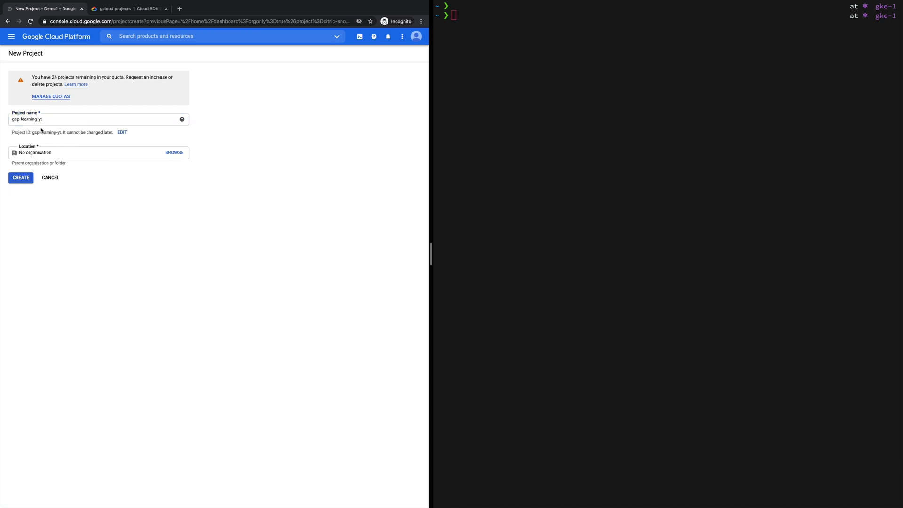
{"action": "left_click_drag", "start_coordinate": [32, 132], "coordinate": [61, 134]}
{"action": "left_click", "coordinate": [15, 119]}
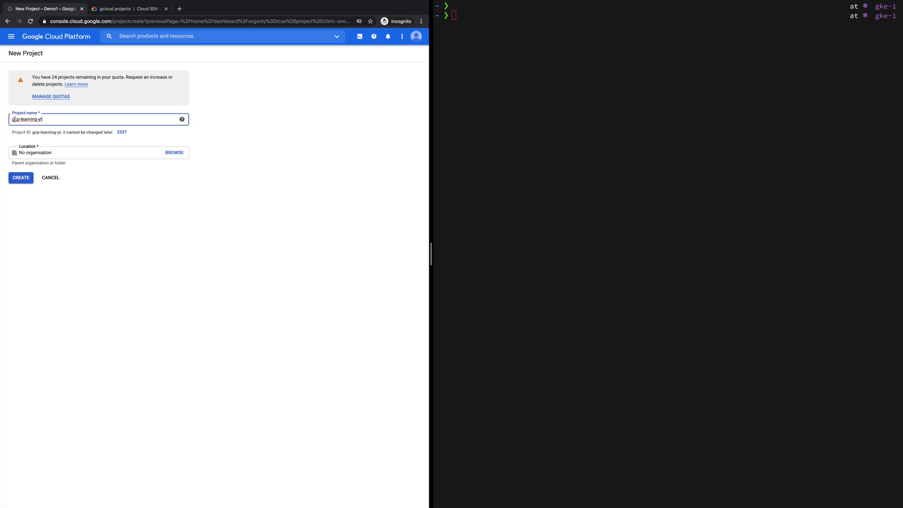
{"action": "left_click", "coordinate": [122, 132]}
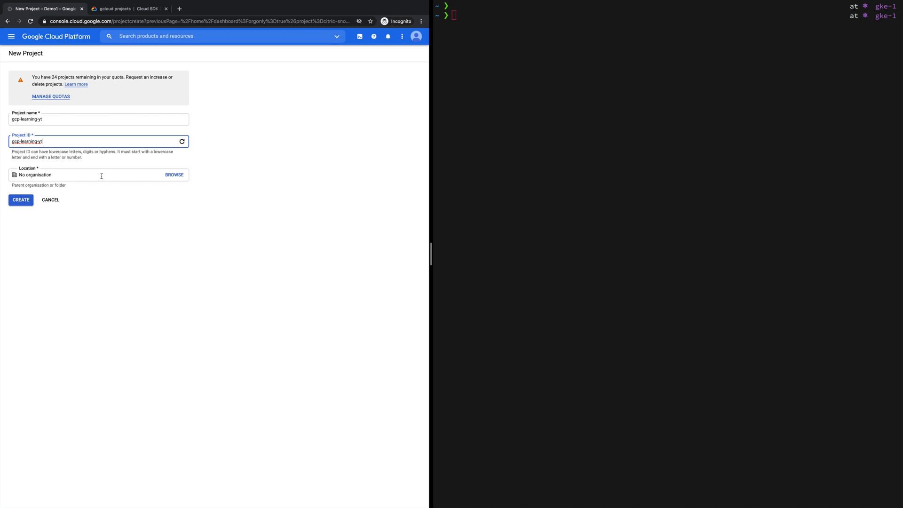
{"action": "left_click", "coordinate": [25, 200]}
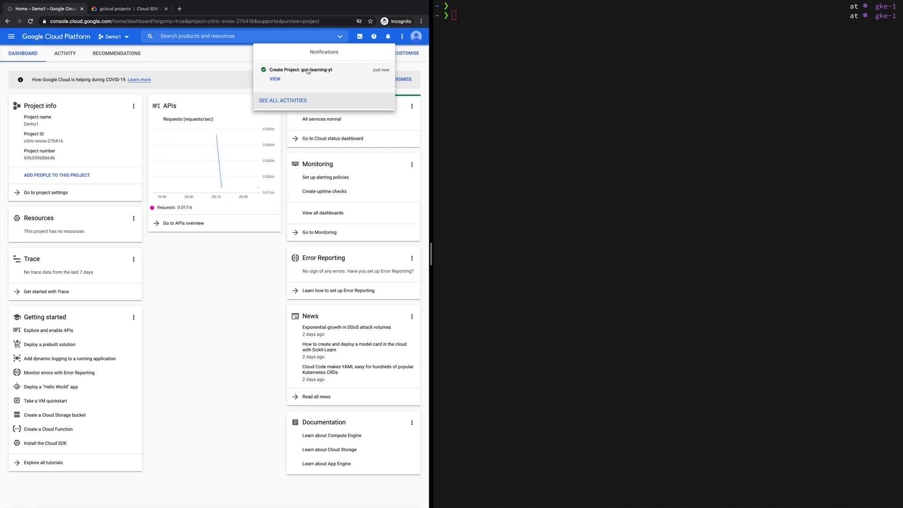
Dismiss the creation notification and switch the console to the gcp-learning-yt project.
{"action": "left_click", "coordinate": [233, 70]}
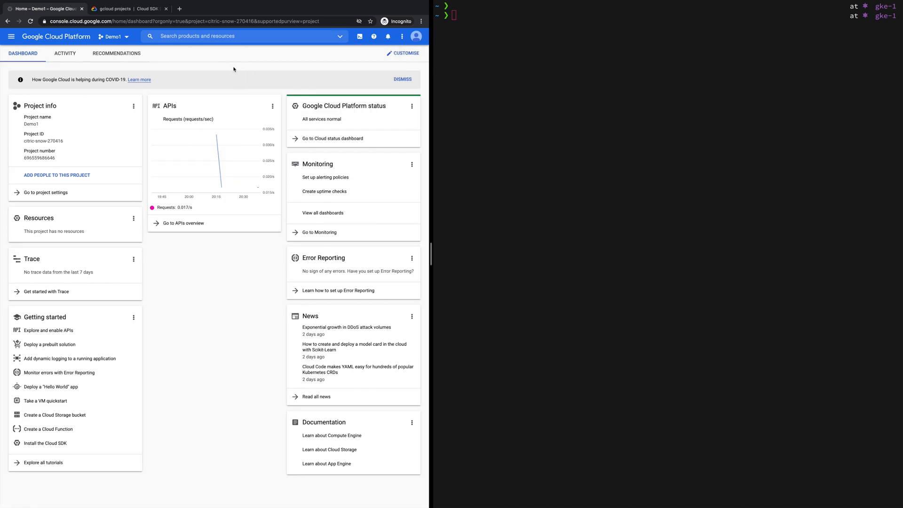
{"action": "left_click", "coordinate": [123, 36]}
{"action": "left_click", "coordinate": [127, 213]}
{"action": "left_click", "coordinate": [98, 213]}
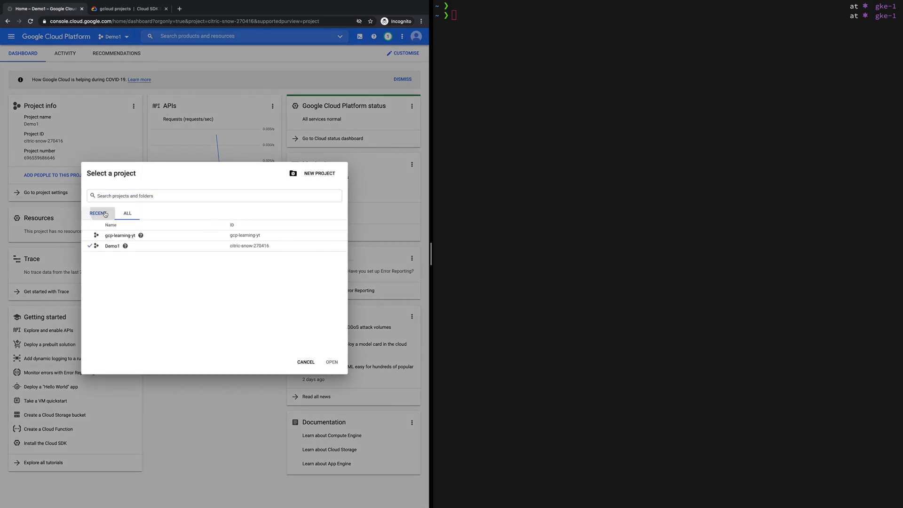
{"action": "left_click", "coordinate": [115, 235]}
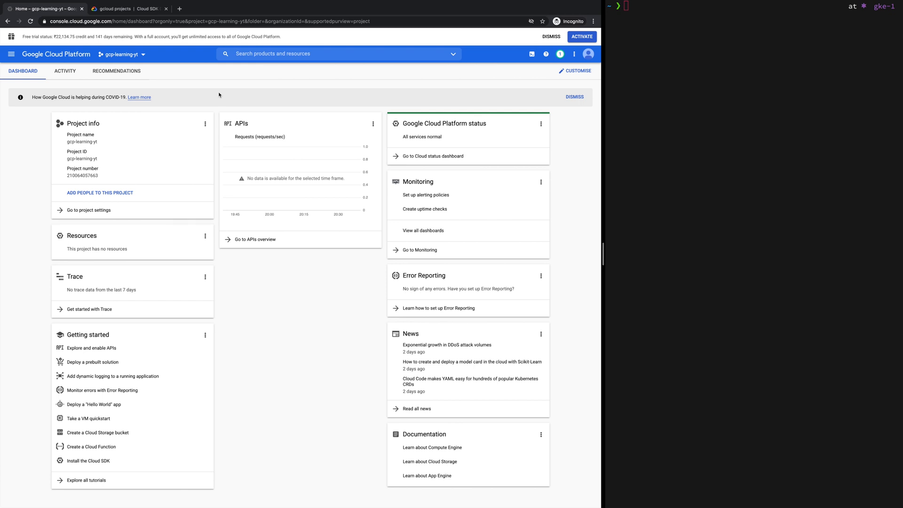
Examine the project name, project ID and project number on the gcp-learning-yt home dashboard.
{"action": "left_click", "coordinate": [11, 54]}
{"action": "mouse_move", "coordinate": [30, 75]}
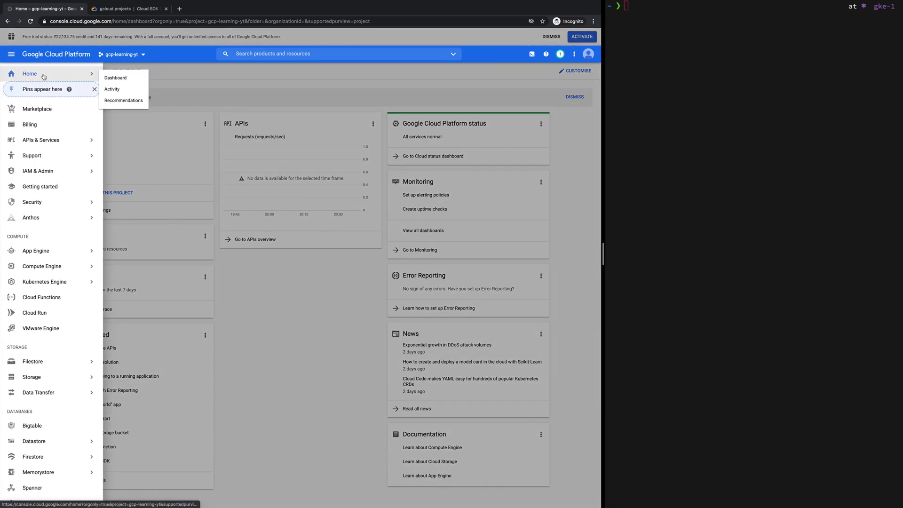
{"action": "left_click", "coordinate": [125, 78]}
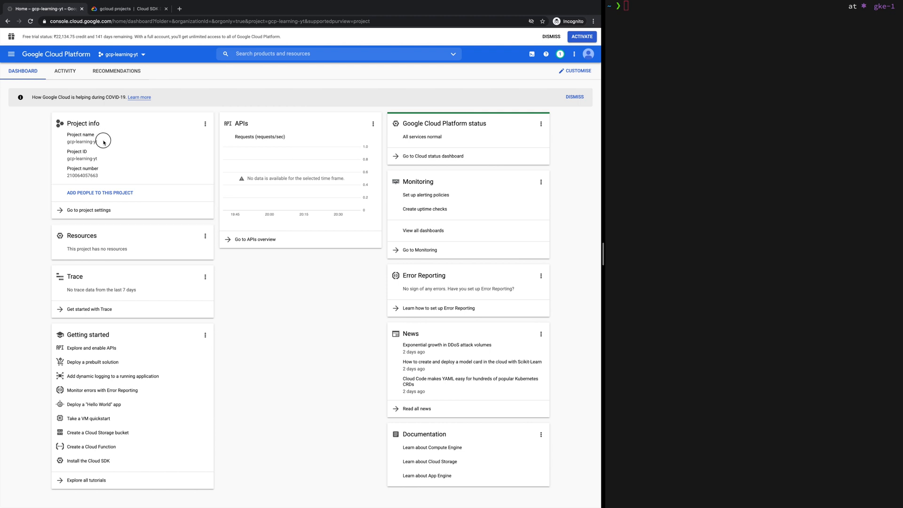
{"action": "left_click_drag", "start_coordinate": [73, 152], "coordinate": [100, 176]}
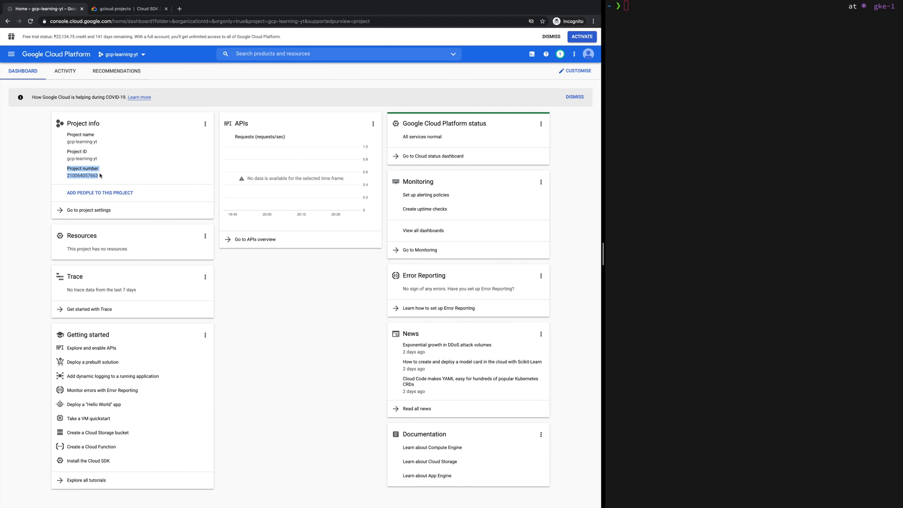
{"action": "left_click", "coordinate": [104, 176]}
Rename the gcp-learning-yt project to gcp-learning-test in the IAM & Admin project settings and save the change.
{"action": "left_click", "coordinate": [11, 55]}
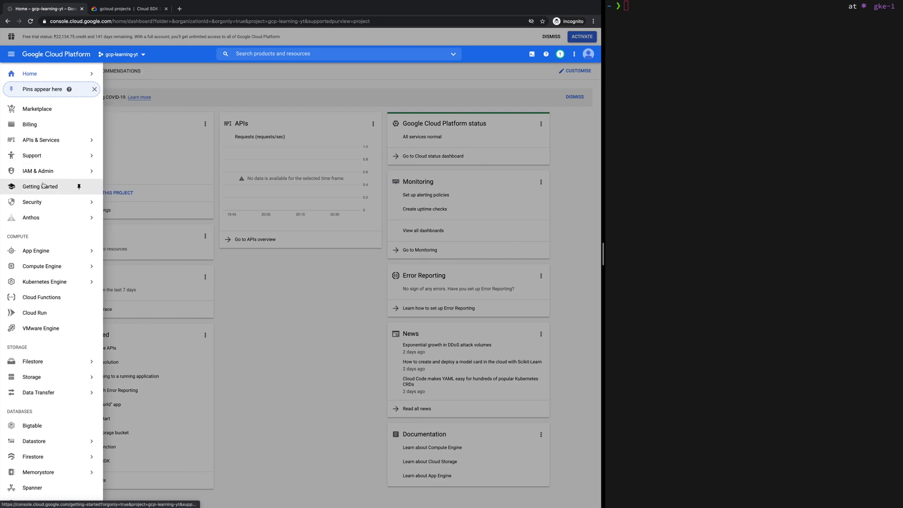
{"action": "mouse_move", "coordinate": [53, 173]}
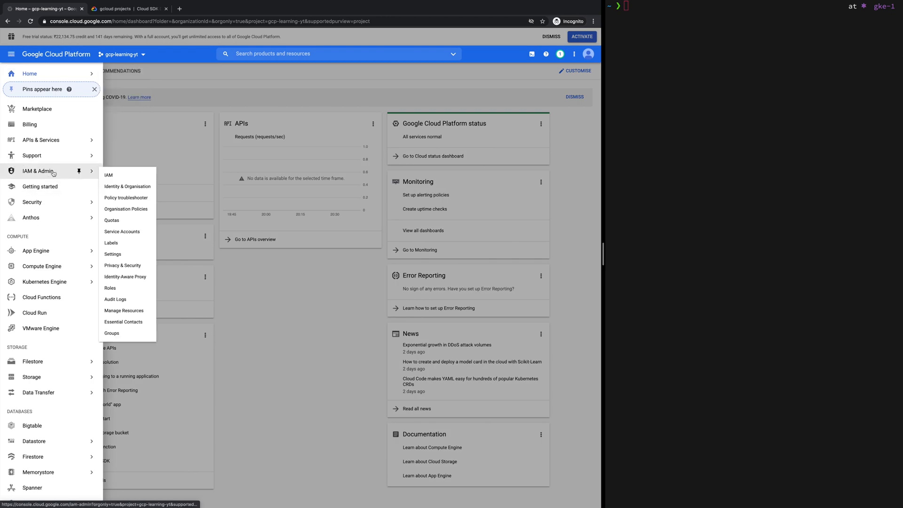
{"action": "left_click", "coordinate": [117, 256]}
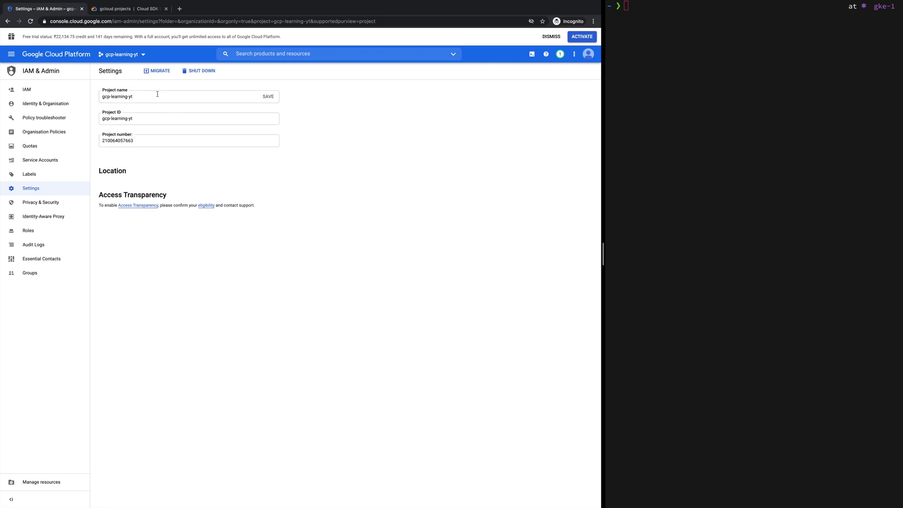
{"action": "left_click_drag", "start_coordinate": [135, 119], "coordinate": [108, 119]}
{"action": "double_click", "coordinate": [131, 140]}
{"action": "left_click", "coordinate": [136, 120]}
{"action": "left_click", "coordinate": [139, 96]}
{"action": "key", "text": "BackSpace"}
{"action": "key", "text": "BackSpace"}
{"action": "type", "text": "test"}
{"action": "left_click", "coordinate": [266, 97]}
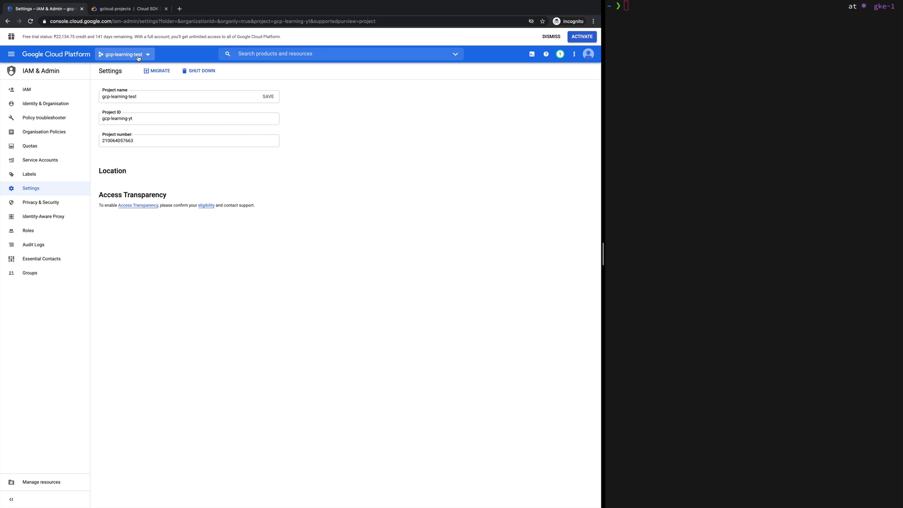
Try to create a folder named DepartmentX from the resource management page, browsing for its parent location.
{"action": "left_click", "coordinate": [12, 54]}
{"action": "mouse_move", "coordinate": [42, 174]}
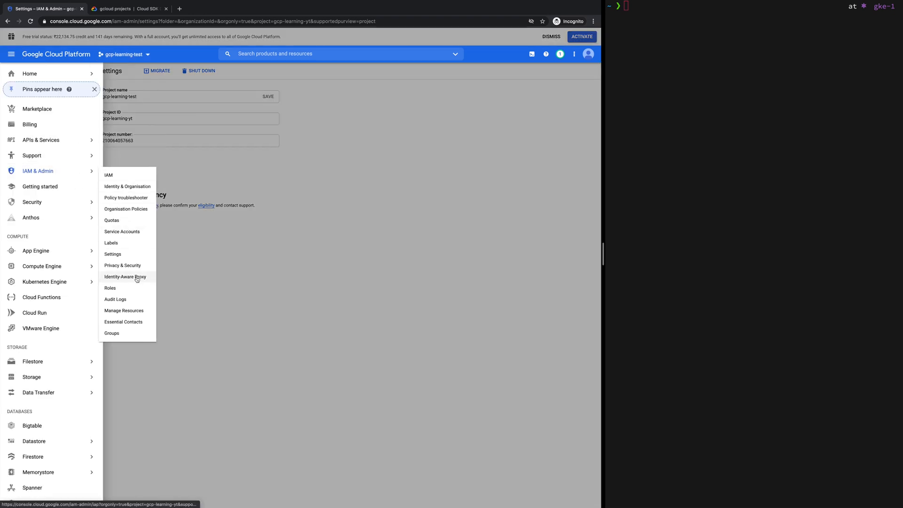
{"action": "left_click", "coordinate": [119, 311]}
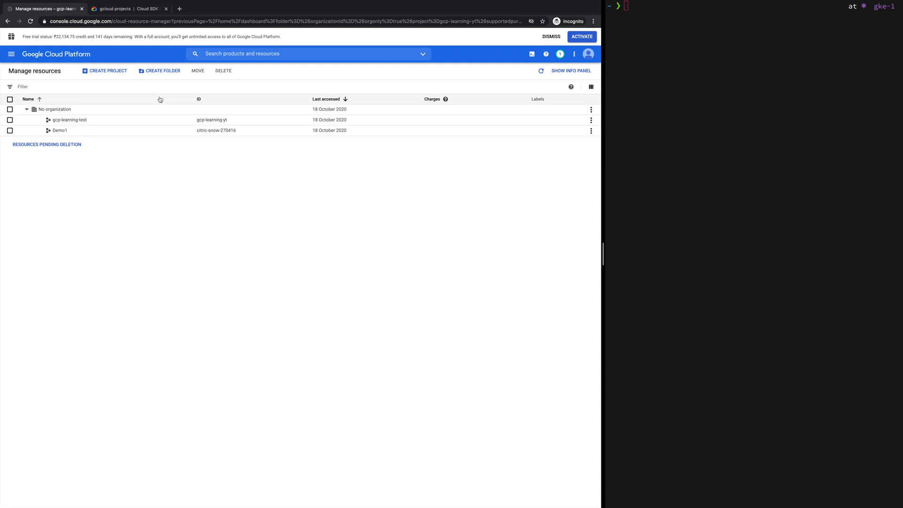
{"action": "left_click", "coordinate": [149, 71]}
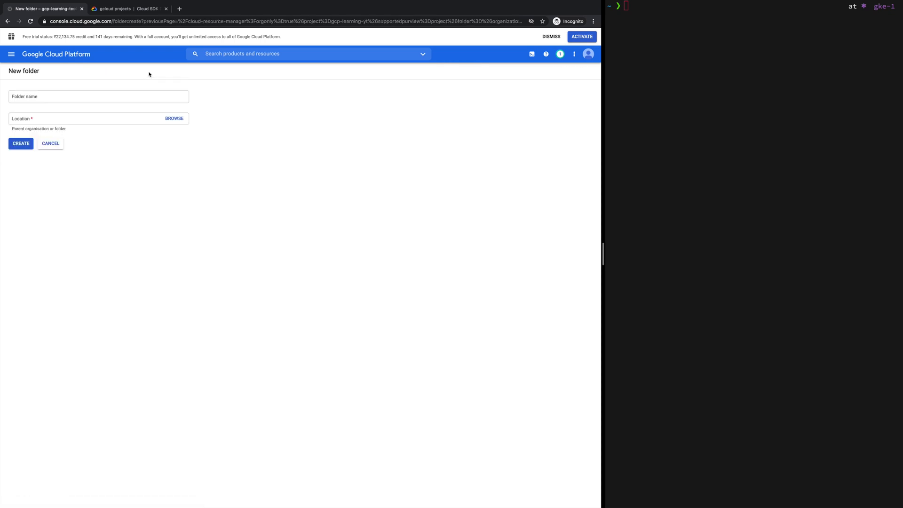
{"action": "left_click", "coordinate": [66, 98]}
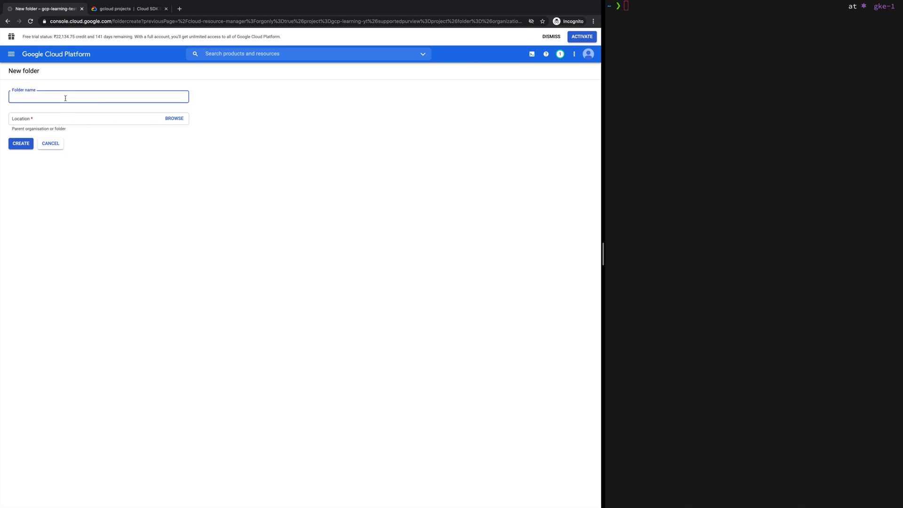
{"action": "type", "text": "Dep"}
{"action": "key", "text": "Down"}
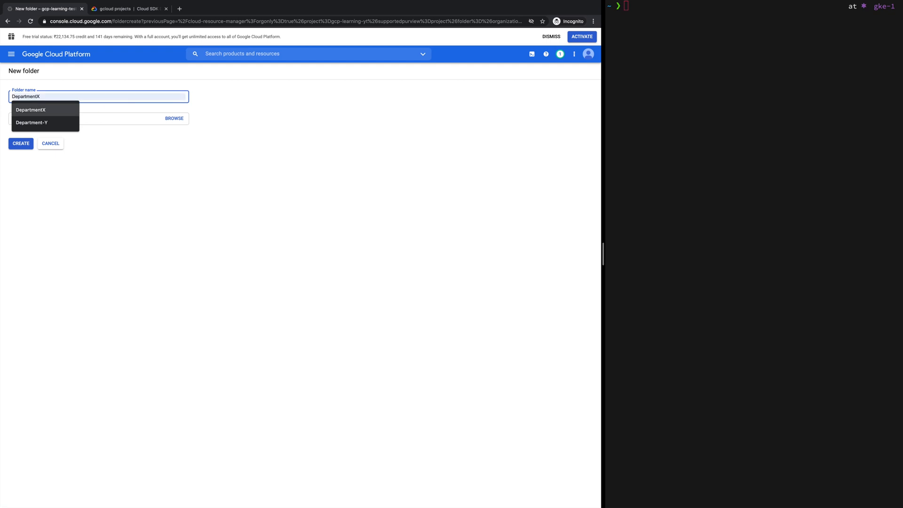
{"action": "key", "text": "Return"}
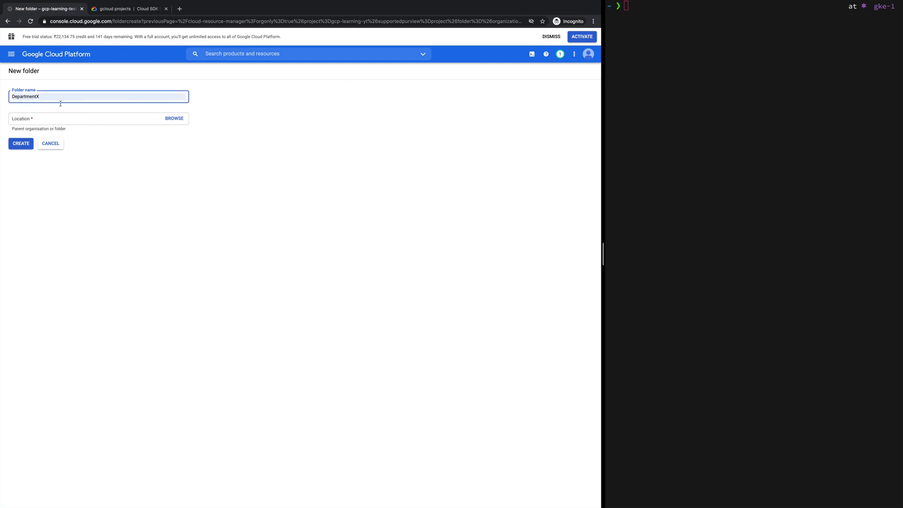
{"action": "left_click", "coordinate": [49, 122]}
{"action": "left_click", "coordinate": [175, 119]}
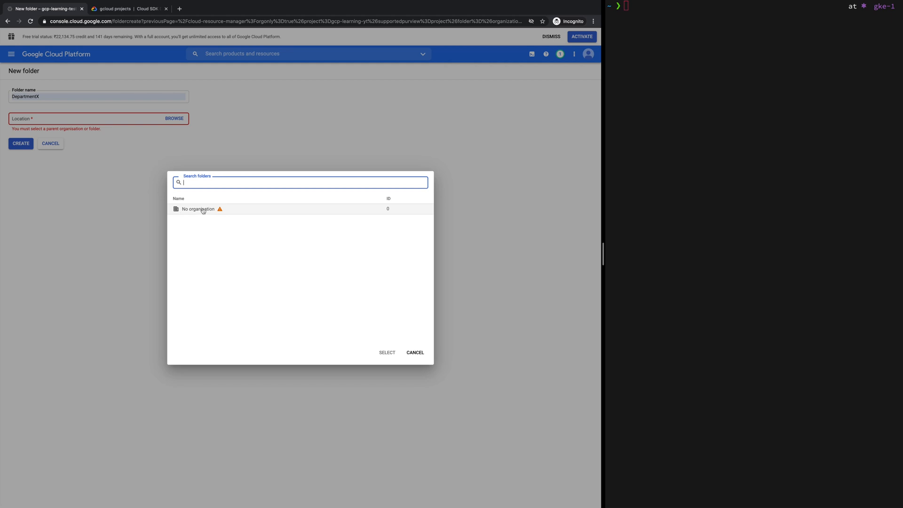
{"action": "left_click", "coordinate": [415, 353]}
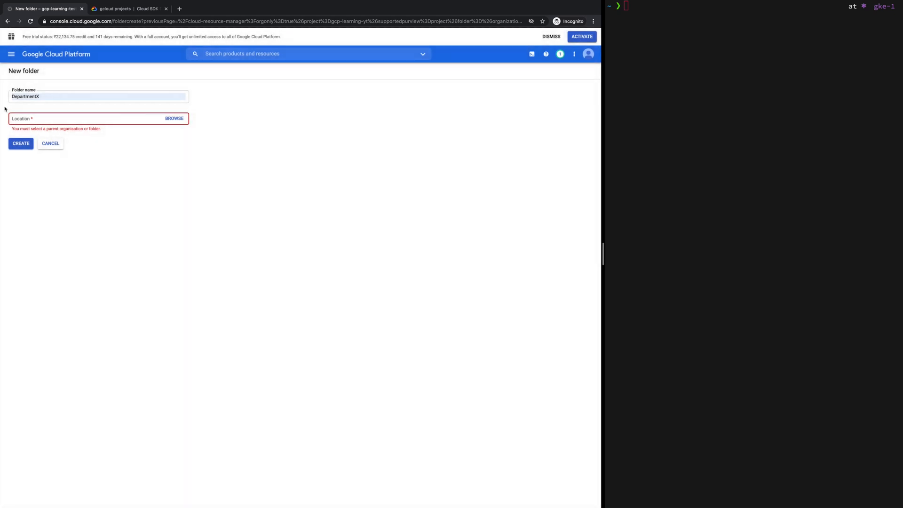
{"action": "left_click", "coordinate": [50, 144]}
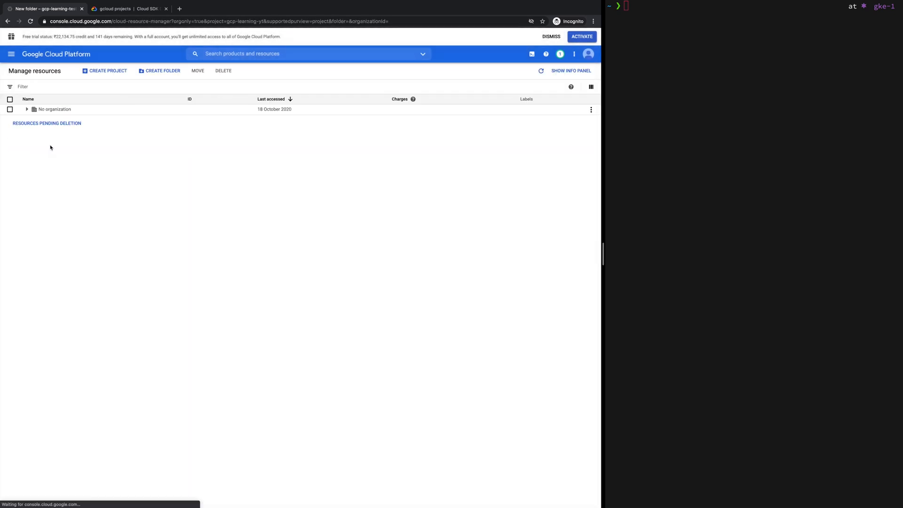
{"action": "left_click", "coordinate": [108, 76]}
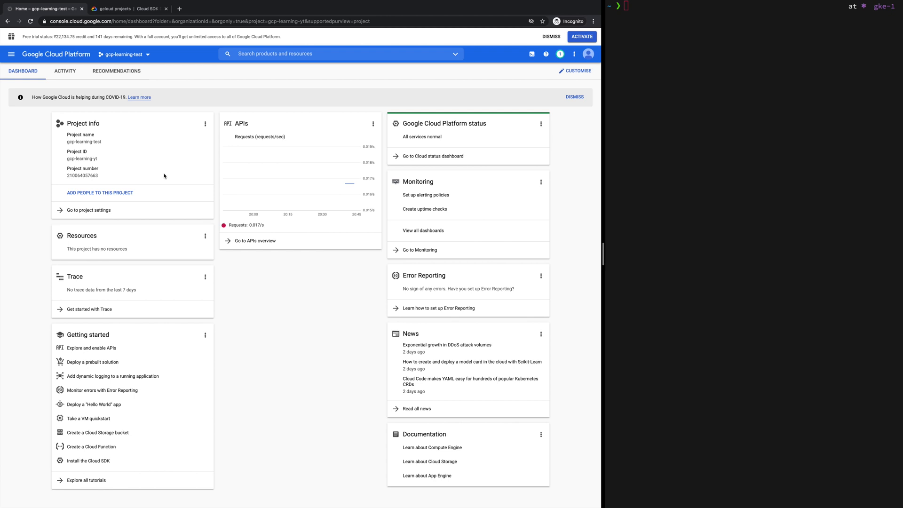
Shut down the Demo1 project from the resource management page, confirming with its project ID citric-snow-270416, and acknowledge the deletion notice.
{"action": "left_click", "coordinate": [11, 54]}
{"action": "mouse_move", "coordinate": [38, 167]}
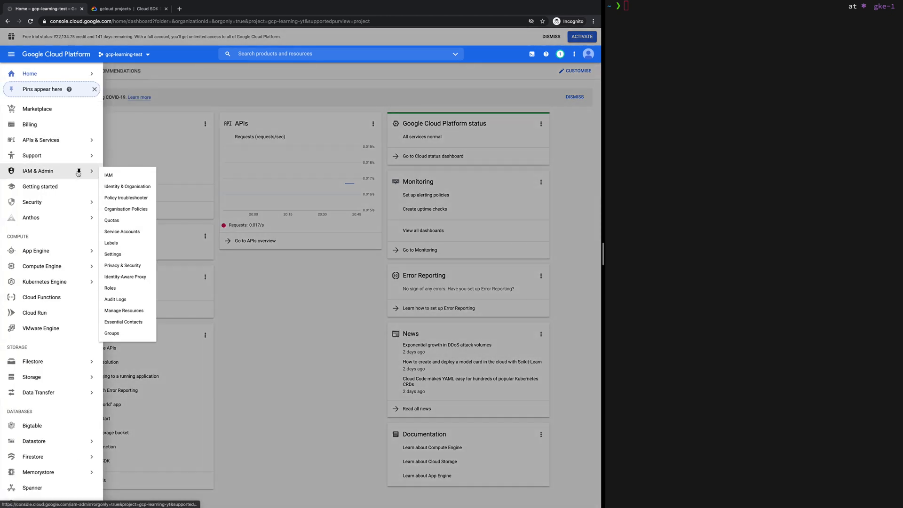
{"action": "left_click", "coordinate": [123, 311]}
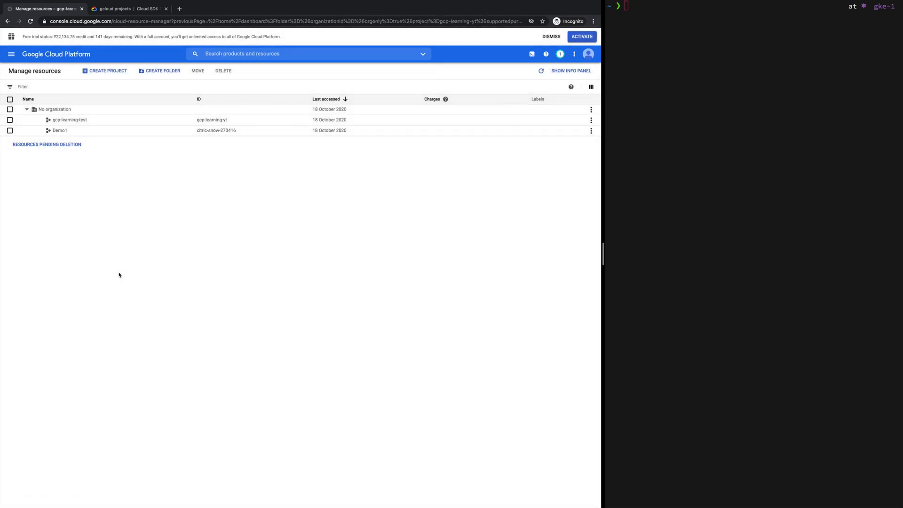
{"action": "left_click", "coordinate": [10, 130]}
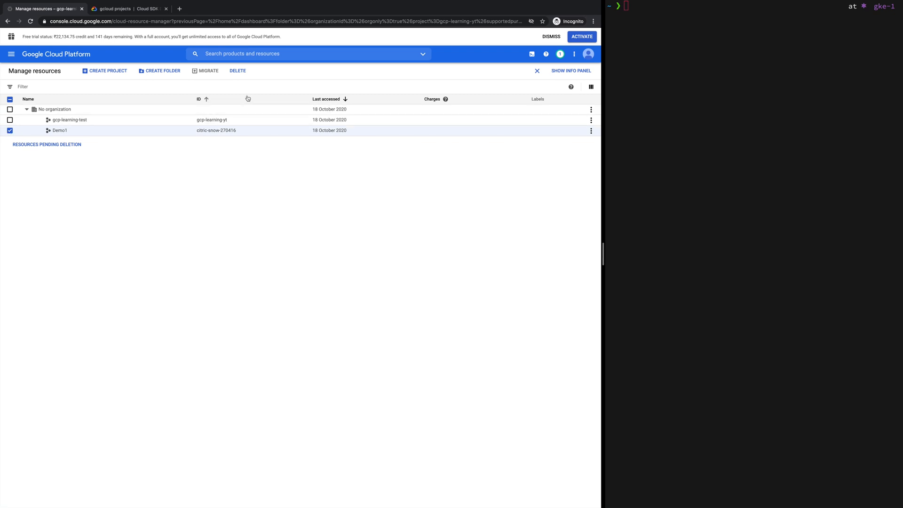
{"action": "left_click", "coordinate": [237, 70]}
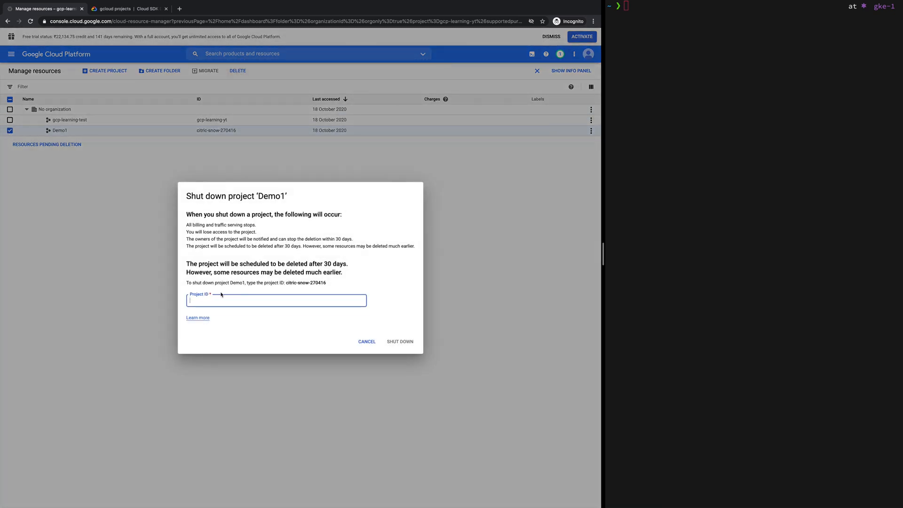
{"action": "left_click_drag", "start_coordinate": [286, 282], "coordinate": [327, 281]}
{"action": "key", "text": "super+c"}
{"action": "left_click", "coordinate": [269, 300]}
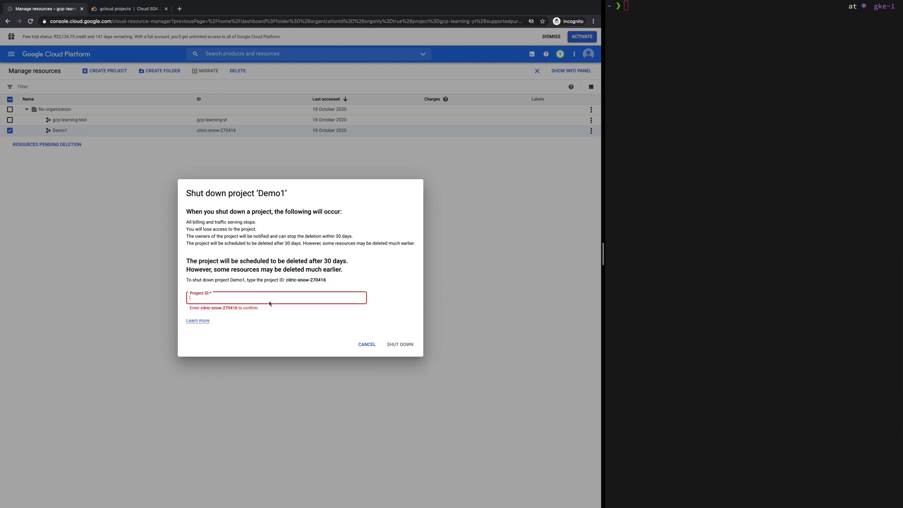
{"action": "key", "text": "super+v"}
{"action": "left_click", "coordinate": [263, 314]}
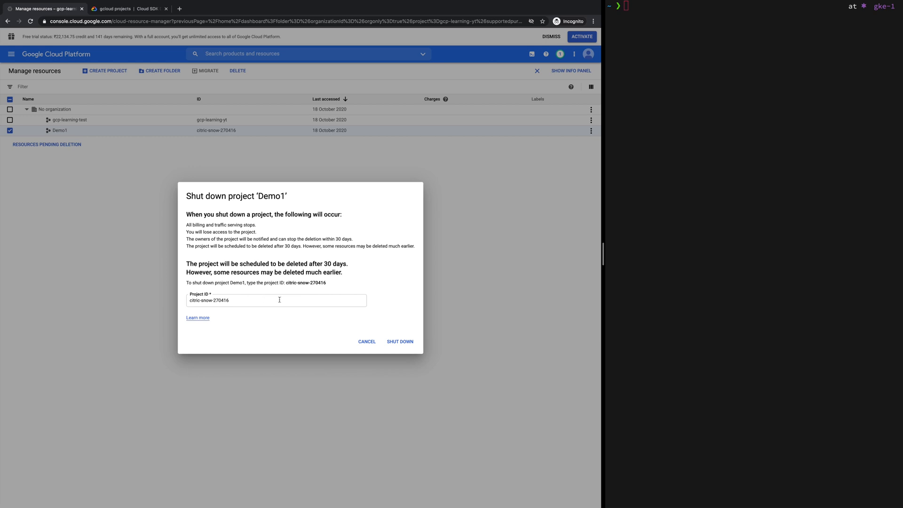
{"action": "left_click", "coordinate": [401, 342]}
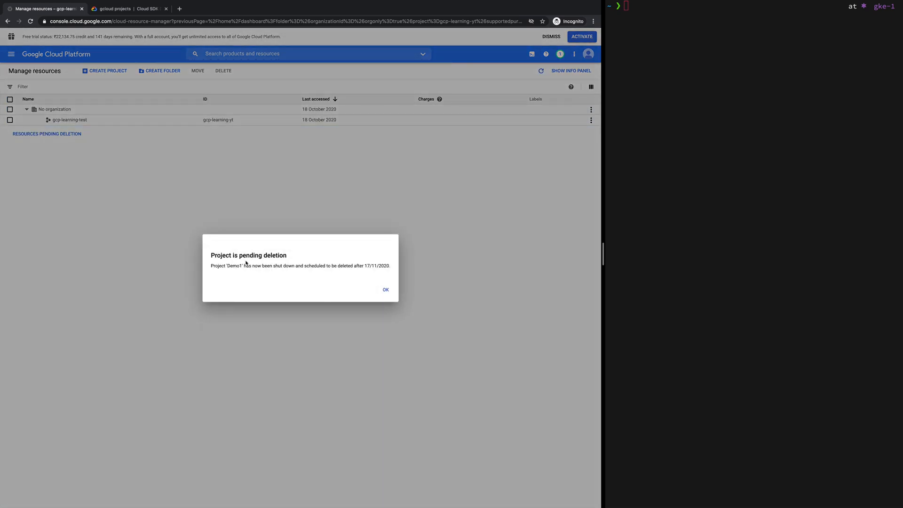
{"action": "left_click_drag", "start_coordinate": [263, 266], "coordinate": [395, 268]}
{"action": "left_click", "coordinate": [389, 292]}
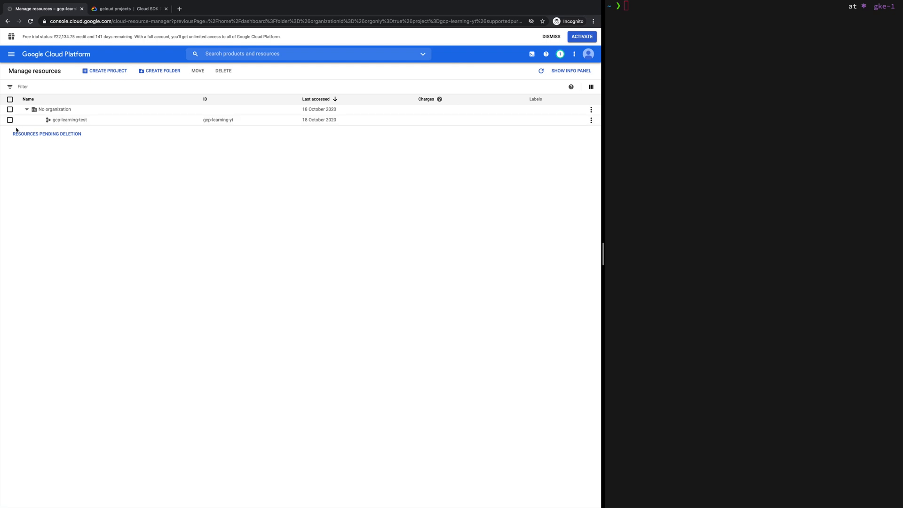
Check the list of resources pending deletion and return to the resource management page.
{"action": "left_click", "coordinate": [65, 135]}
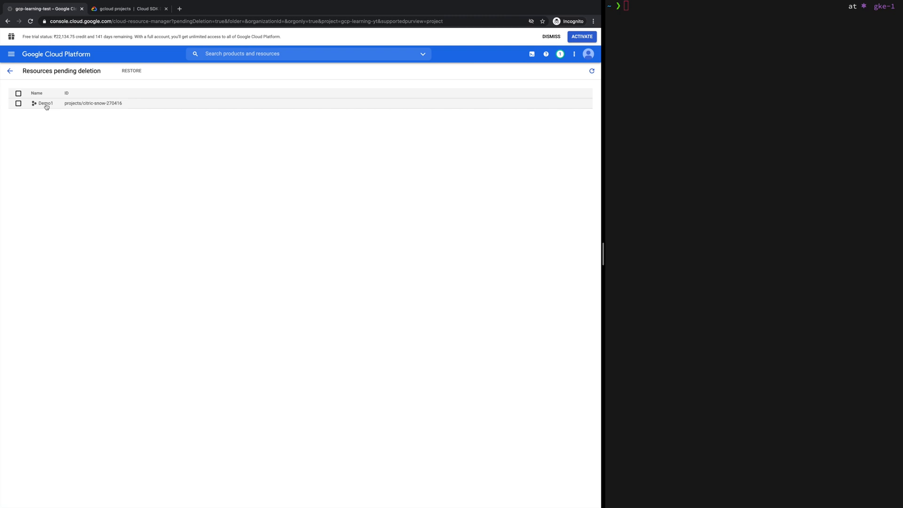
{"action": "left_click", "coordinate": [10, 71]}
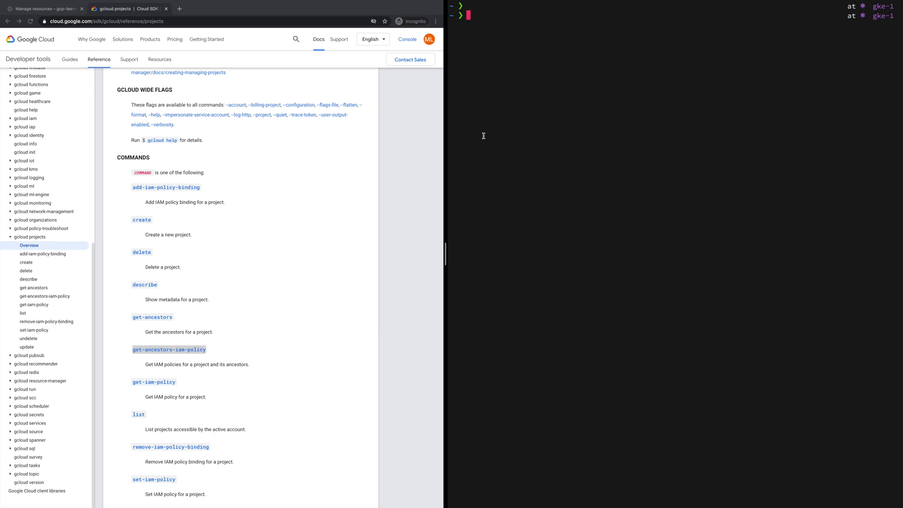
Activate Cloud Shell from the Manage resources page and enlarge its terminal pane.
{"action": "left_click", "coordinate": [386, 149]}
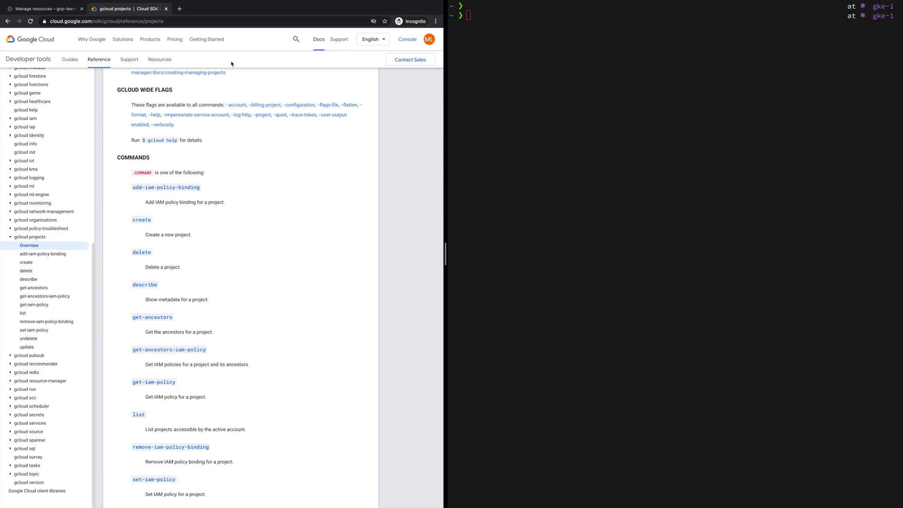
{"action": "left_click", "coordinate": [50, 9]}
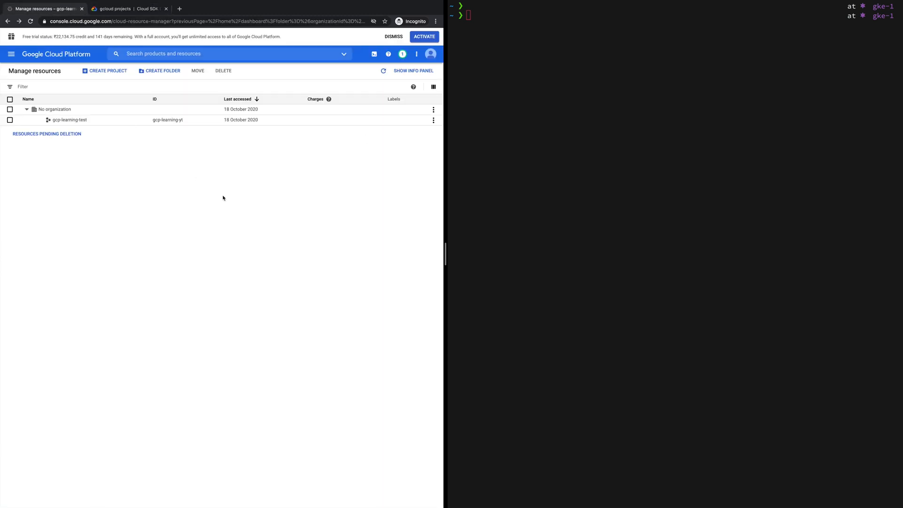
{"action": "left_click", "coordinate": [374, 55]}
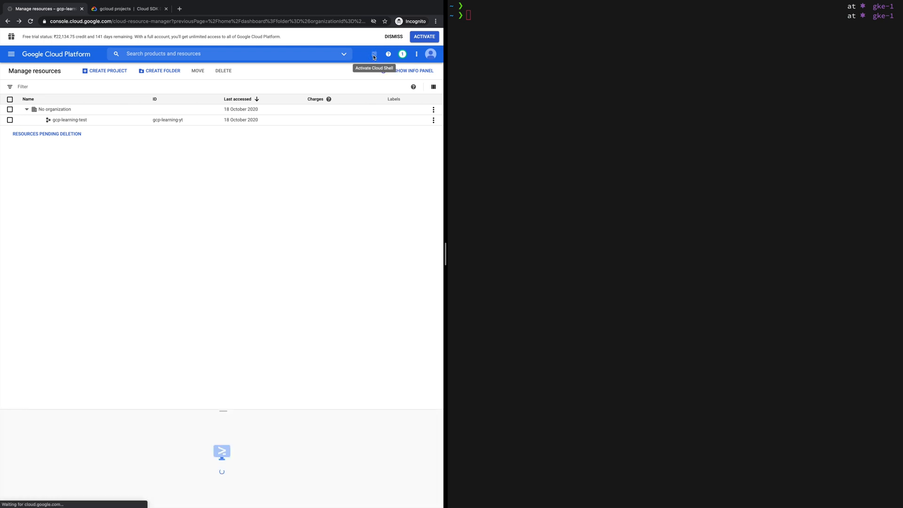
{"action": "left_click_drag", "start_coordinate": [224, 411], "coordinate": [226, 308]}
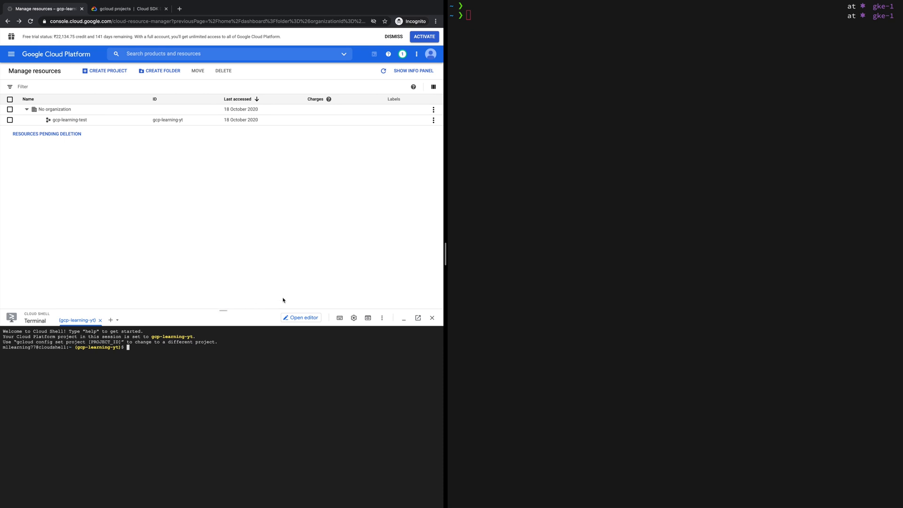
Switch to the local terminal and locate the installed gcloud binary with which gcloud.
{"action": "left_click", "coordinate": [532, 254]}
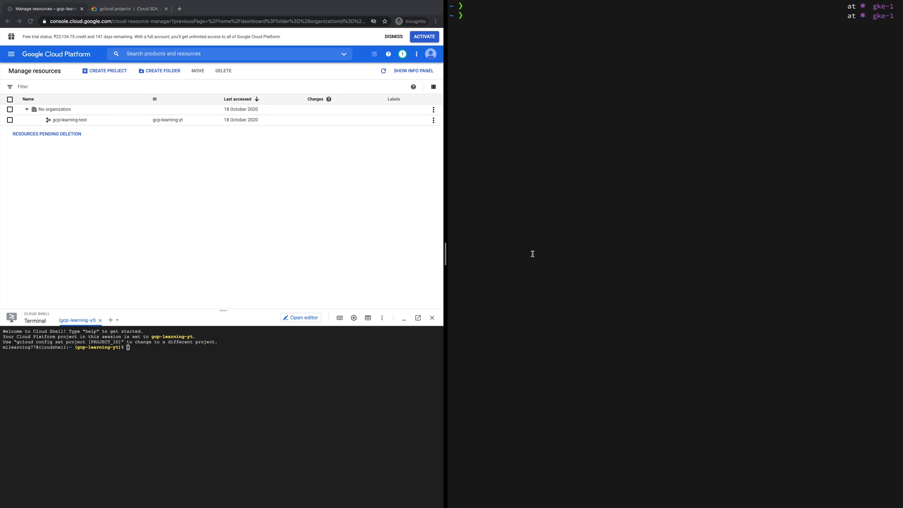
{"action": "type", "text": "which gcloud"}
{"action": "key", "text": "Return"}
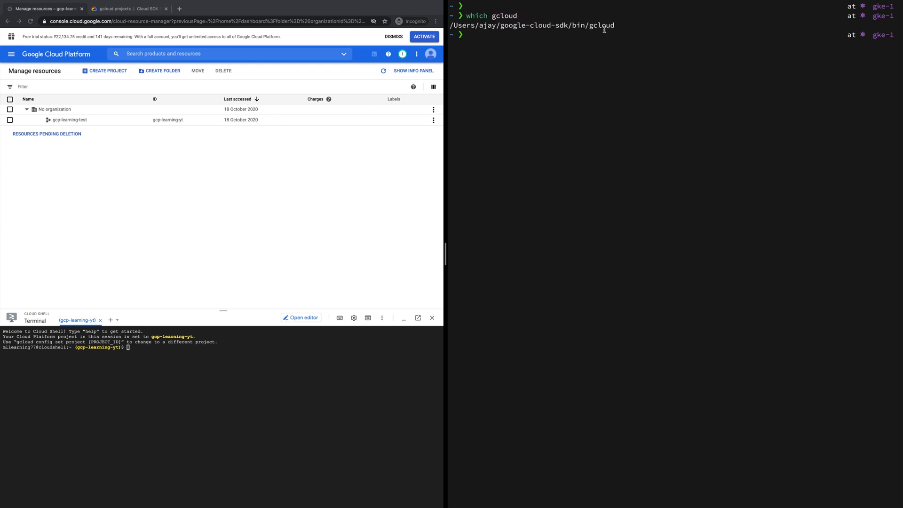
{"action": "left_click_drag", "start_coordinate": [615, 26], "coordinate": [589, 26]}
Add blank prompt lines in the Cloud Shell terminal and enlarge its text for readability.
{"action": "left_click", "coordinate": [169, 419]}
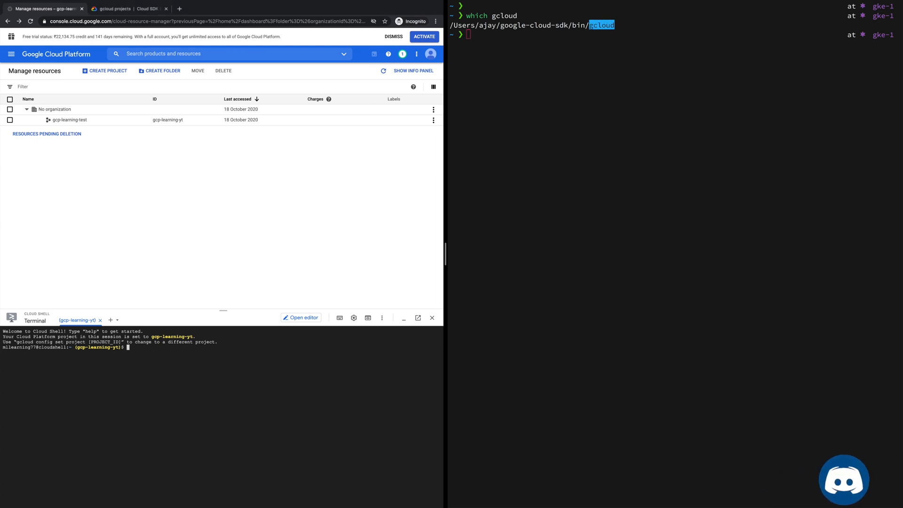
{"action": "key", "text": "Return"}
{"action": "key", "text": "Return"}
{"action": "key", "text": "super+plus"}
{"action": "key", "text": "super+plus"}
{"action": "key", "text": "super+plus"}
{"action": "key", "text": "super+plus"}
{"action": "key", "text": "super+plus"}
{"action": "key", "text": "super+plus"}
{"action": "key", "text": "super+plus"}
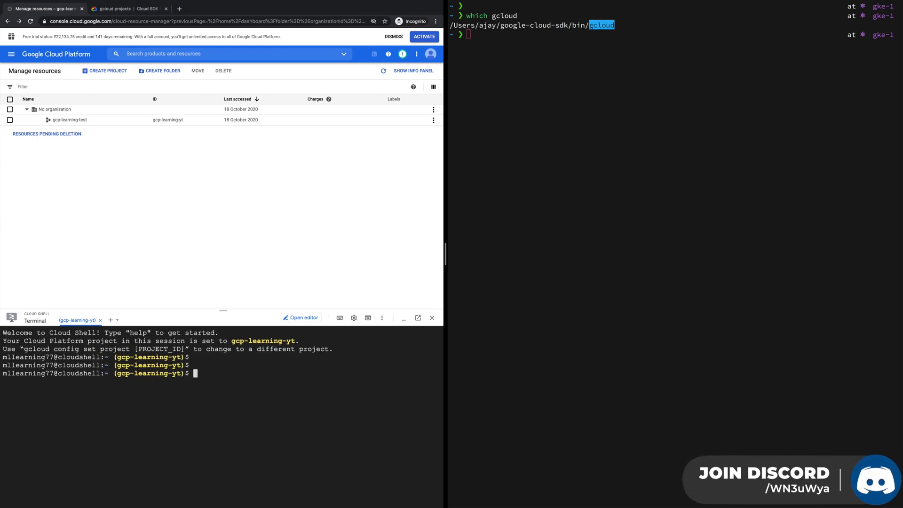
{"action": "key", "text": "super+plus"}
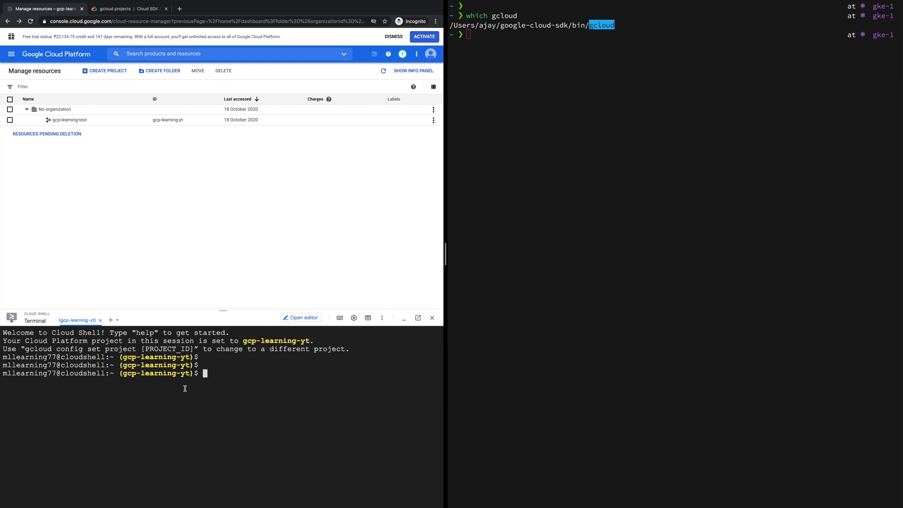
Run which gcloud in Cloud Shell and highlight the binary path it returns.
{"action": "type", "text": "which gcloud"}
{"action": "key", "text": "Return"}
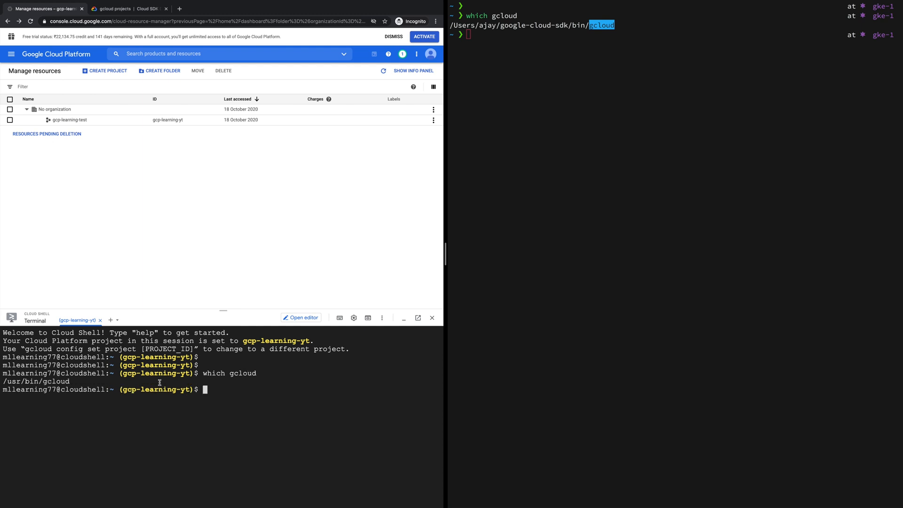
{"action": "left_click", "coordinate": [46, 383]}
{"action": "double_click", "coordinate": [46, 382]}
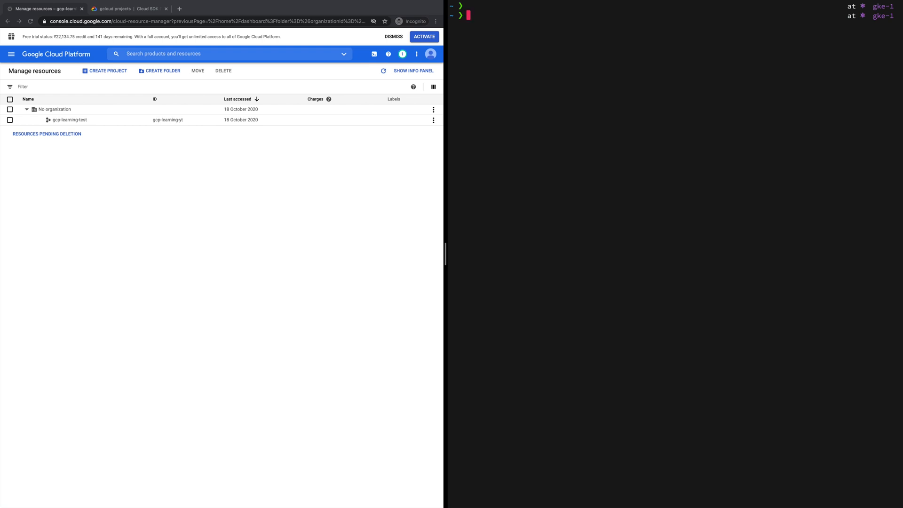
Run gcloud auth list in the local terminal and compare the active account with the one signed in to the console.
{"action": "type", "text": "gcloud auth list"}
{"action": "key", "text": "Return"}
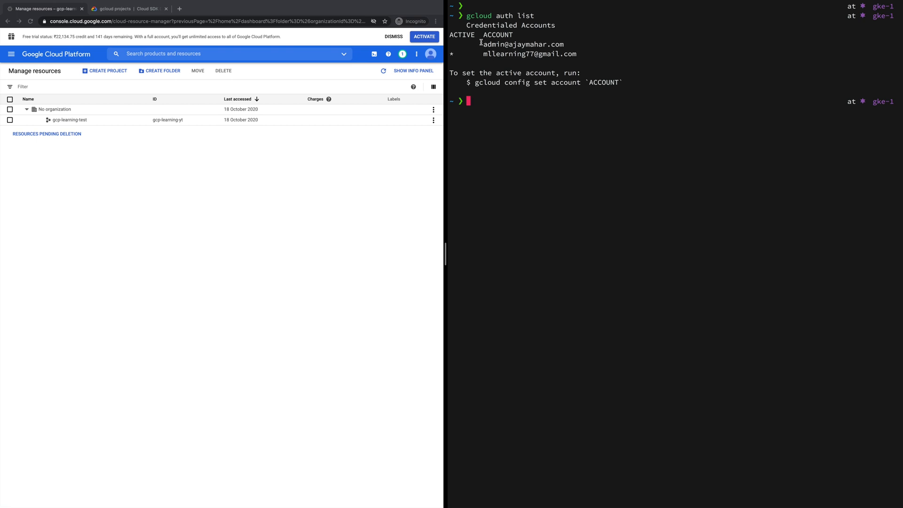
{"action": "left_click_drag", "start_coordinate": [459, 35], "coordinate": [579, 55]}
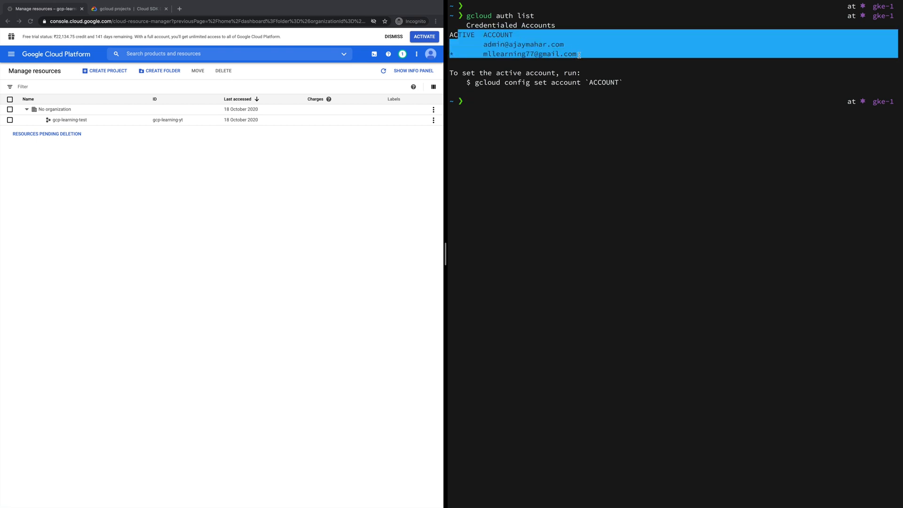
{"action": "left_click", "coordinate": [519, 57]}
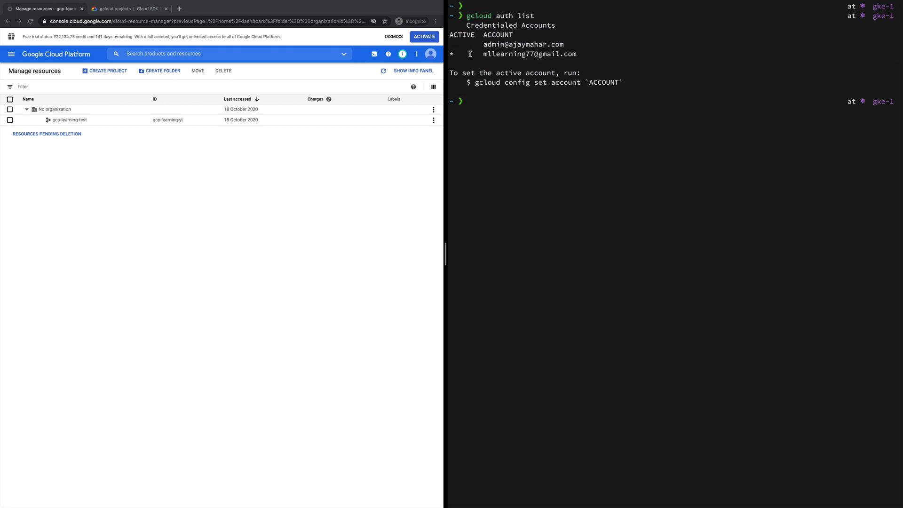
{"action": "left_click_drag", "start_coordinate": [577, 55], "coordinate": [449, 54]}
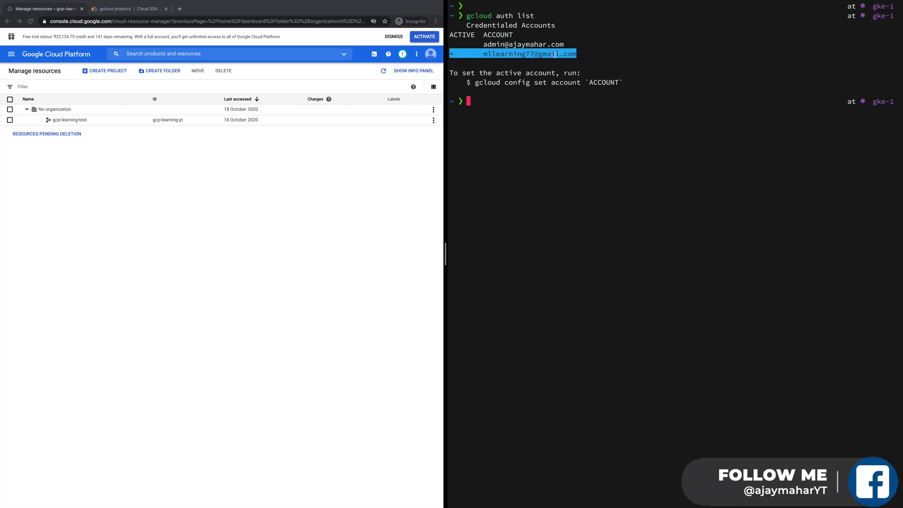
{"action": "left_click", "coordinate": [411, 86]}
{"action": "mouse_move", "coordinate": [429, 55]}
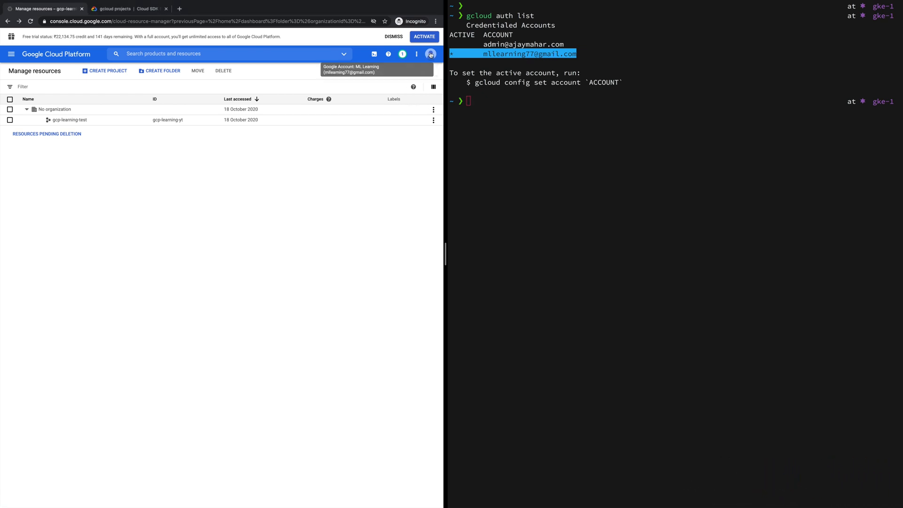
{"action": "left_click", "coordinate": [532, 104]}
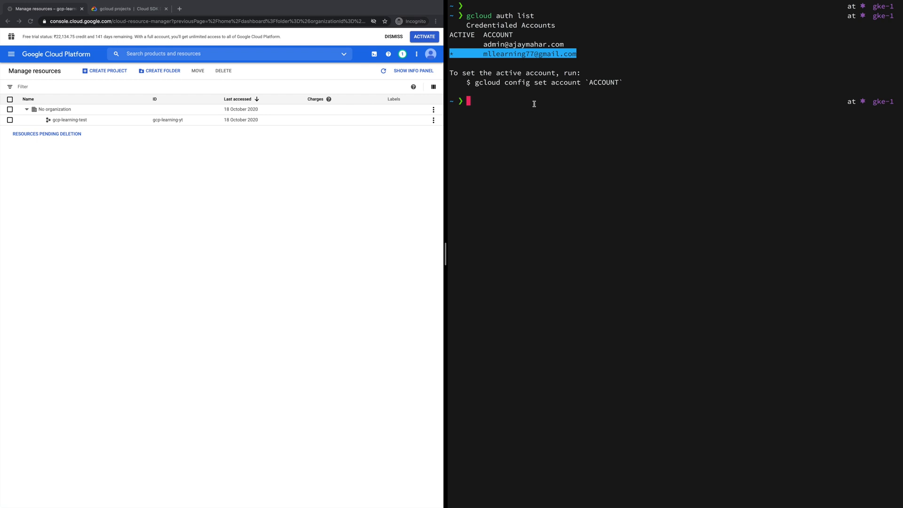
{"action": "type", "text": "gcloud auth "}
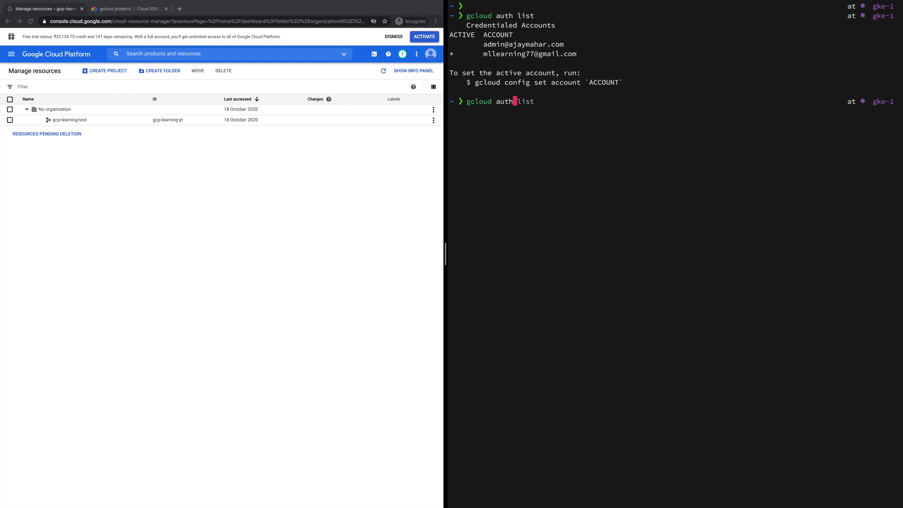
{"action": "type", "text": "login"}
{"action": "key", "text": "Up"}
{"action": "key", "text": "Left"}
{"action": "key", "text": "Left"}
{"action": "key", "text": "Left"}
{"action": "key", "text": "Left"}
{"action": "key", "text": "Left"}
{"action": "key", "text": "Left"}
{"action": "key", "text": "Left"}
{"action": "key", "text": "Left"}
{"action": "key", "text": "Left"}
{"action": "key", "text": "BackSpace"}
{"action": "key", "text": "BackSpace"}
{"action": "key", "text": "BackSpace"}
{"action": "key", "text": "BackSpace"}
{"action": "key", "text": "BackSpace"}
{"action": "key", "text": "BackSpace"}
{"action": "key", "text": "BackSpace"}
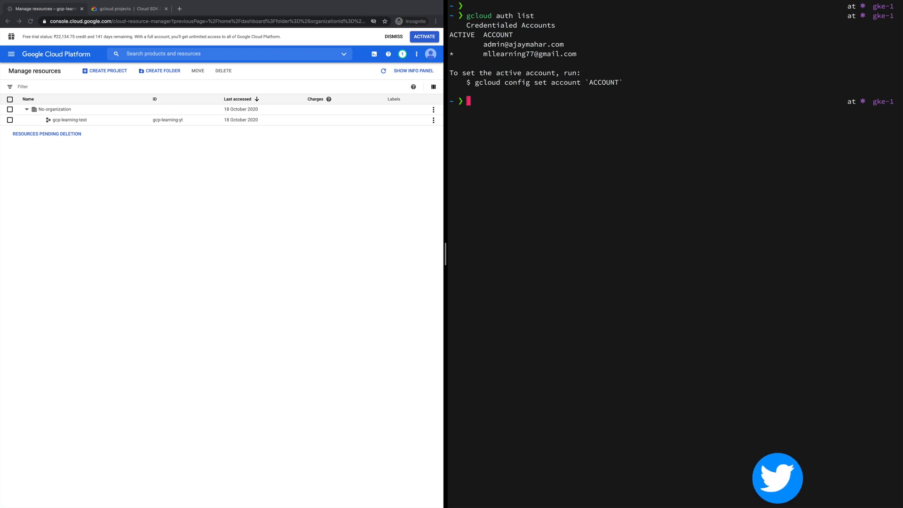
Run gcloud config list in a cleared local terminal, check the configured account, and clear the output.
{"action": "key", "text": "ctrl+l"}
{"action": "key", "text": "Return"}
{"action": "key", "text": "Up"}
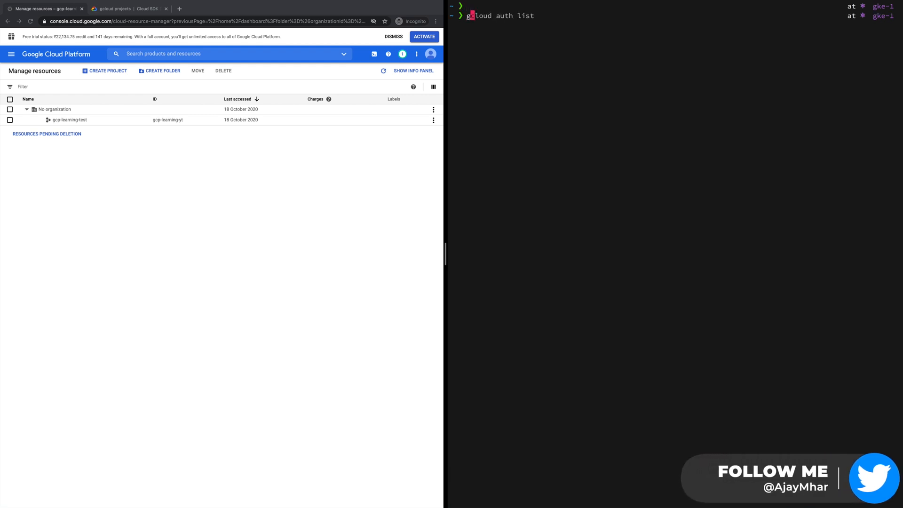
{"action": "key", "text": "Left"}
{"action": "key", "text": "Left"}
{"action": "key", "text": "Left"}
{"action": "key", "text": "Left"}
{"action": "key", "text": "Left"}
{"action": "key", "text": "Left"}
{"action": "key", "text": "Left"}
{"action": "key", "text": "Left"}
{"action": "key", "text": "Left"}
{"action": "key", "text": "Left"}
{"action": "key", "text": "ctrl+k"}
{"action": "type", "text": "config list"}
{"action": "key", "text": "Return"}
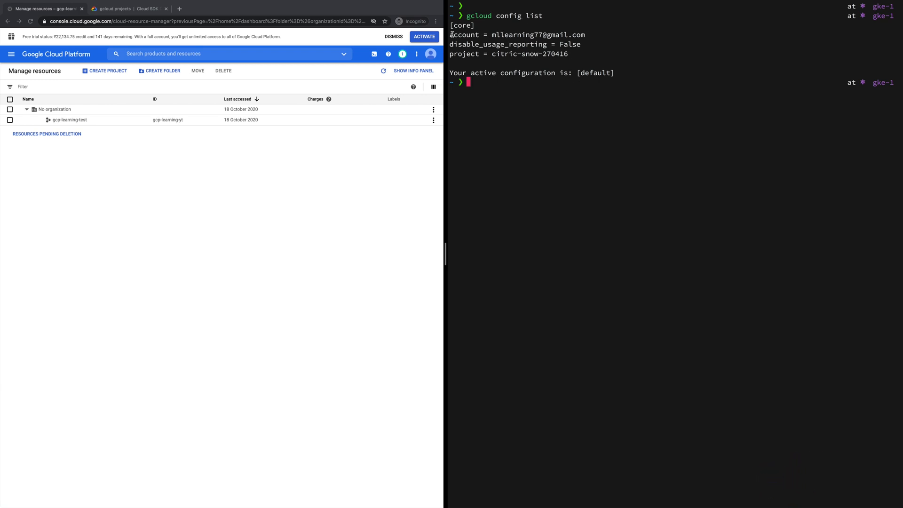
{"action": "left_click_drag", "start_coordinate": [449, 34], "coordinate": [585, 35]}
{"action": "left_click", "coordinate": [586, 35]}
{"action": "key", "text": "ctrl+l"}
{"action": "key", "text": "Return"}
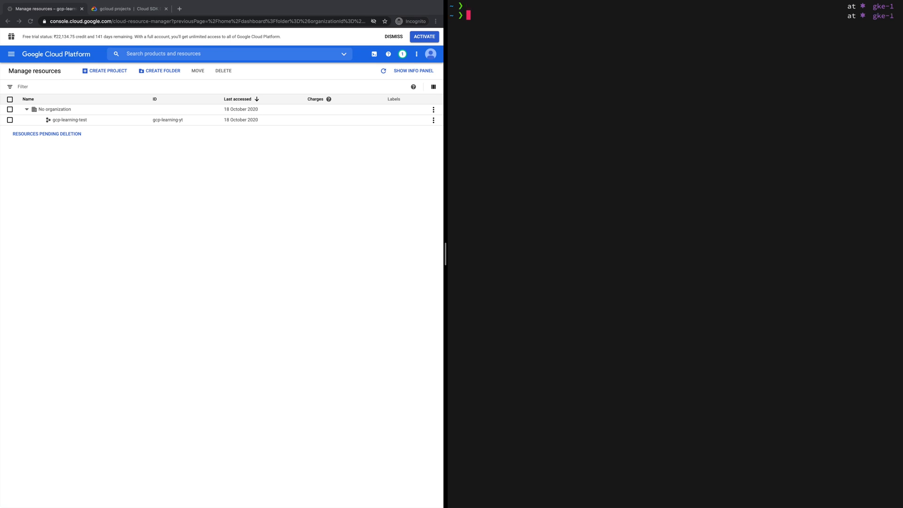
Open the gcloud projects list reference page from the commands in the gcloud projects documentation.
{"action": "left_click", "coordinate": [108, 10]}
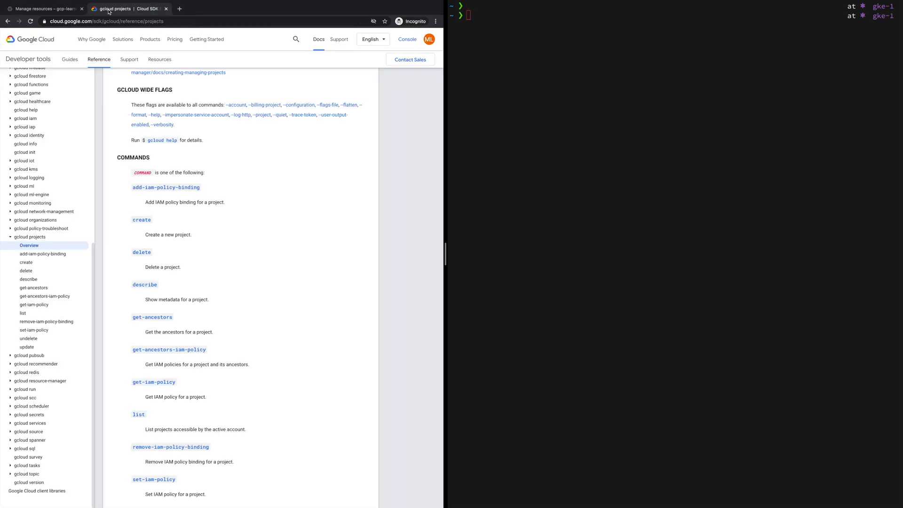
{"action": "scroll", "coordinate": [216, 263], "scroll_direction": "down", "scroll_amount": 2}
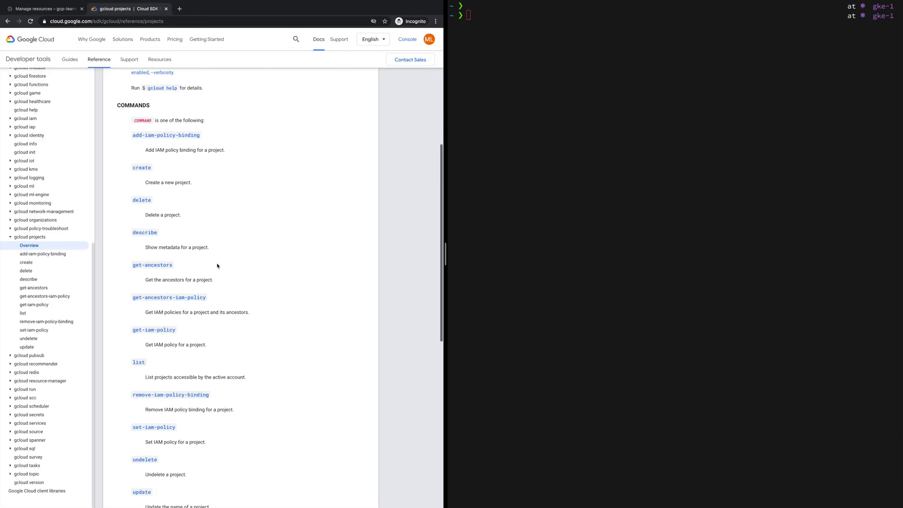
{"action": "left_click", "coordinate": [139, 362]}
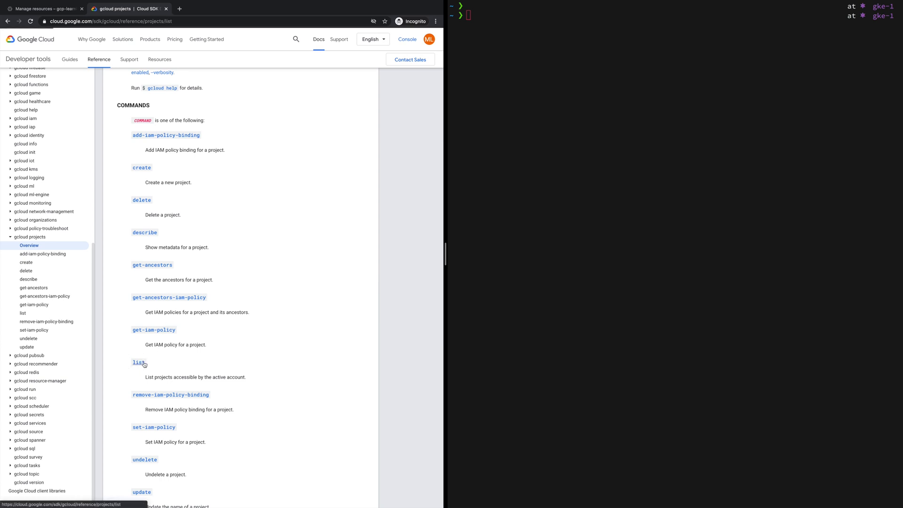
Run gcloud projects list in the local terminal and examine the project ID, name and project number columns.
{"action": "left_click", "coordinate": [565, 112]}
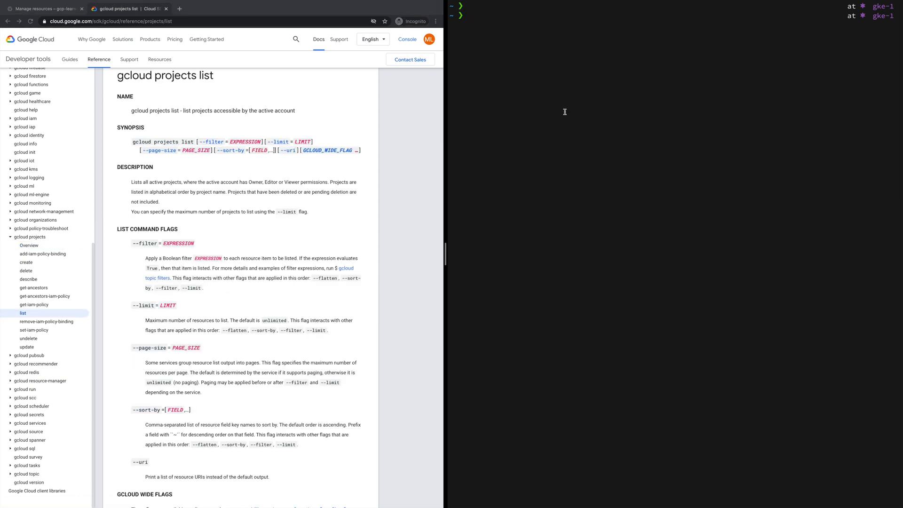
{"action": "type", "text": "gcloud projects list"}
{"action": "key", "text": "Return"}
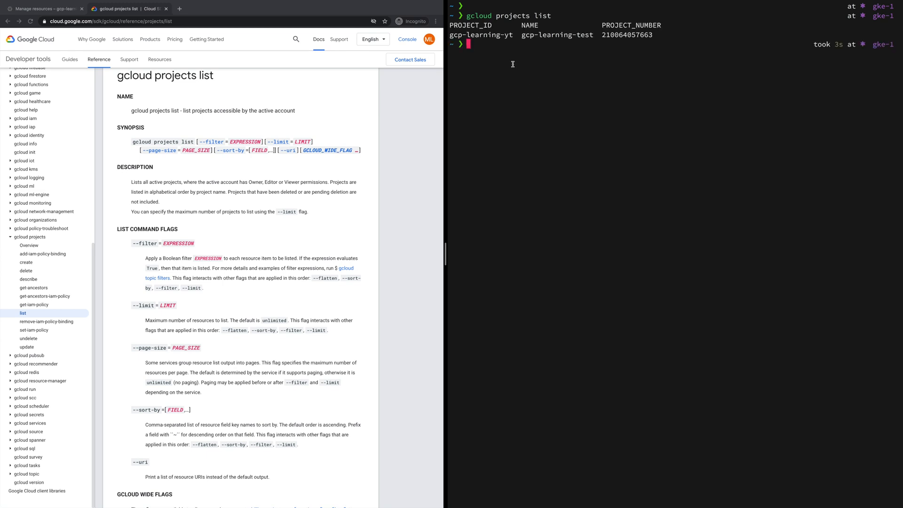
{"action": "double_click", "coordinate": [482, 25]}
{"action": "double_click", "coordinate": [526, 26]}
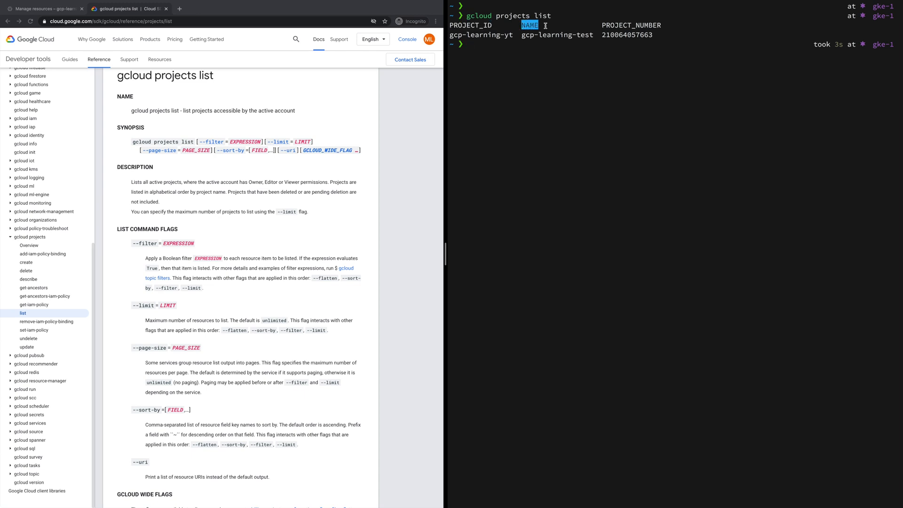
{"action": "double_click", "coordinate": [613, 25]}
{"action": "key", "text": "Return"}
{"action": "key", "text": "Return"}
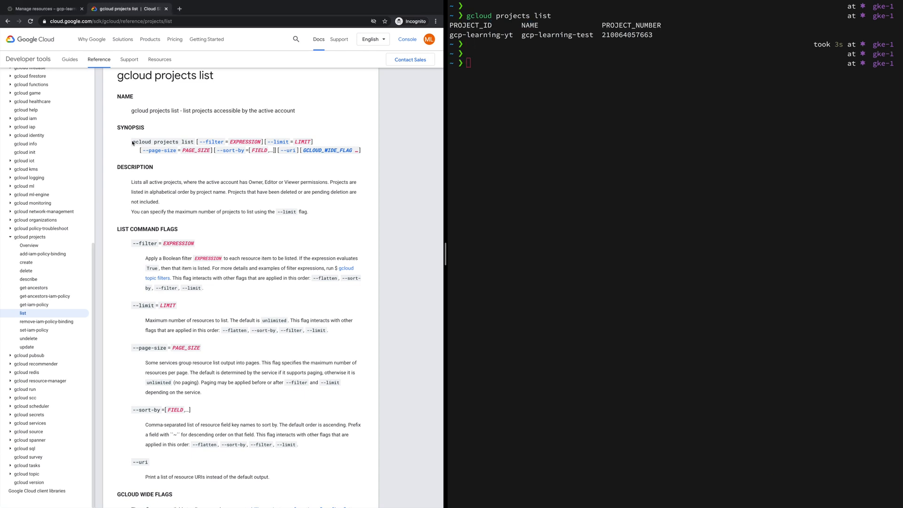
Examine the gcloud projects list syntax and its --filter and --limit flags in the documentation, and return to the local terminal.
{"action": "left_click_drag", "start_coordinate": [133, 142], "coordinate": [194, 141]}
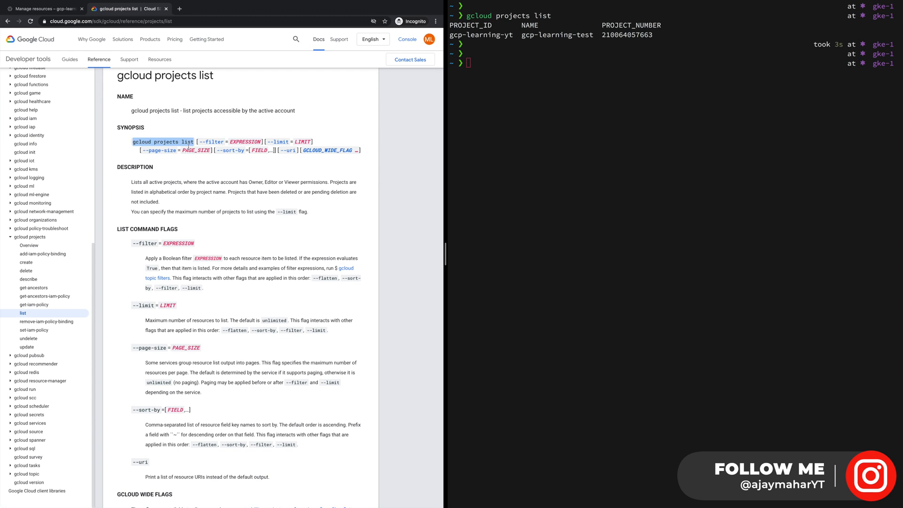
{"action": "scroll", "coordinate": [142, 204], "scroll_direction": "down", "scroll_amount": 1}
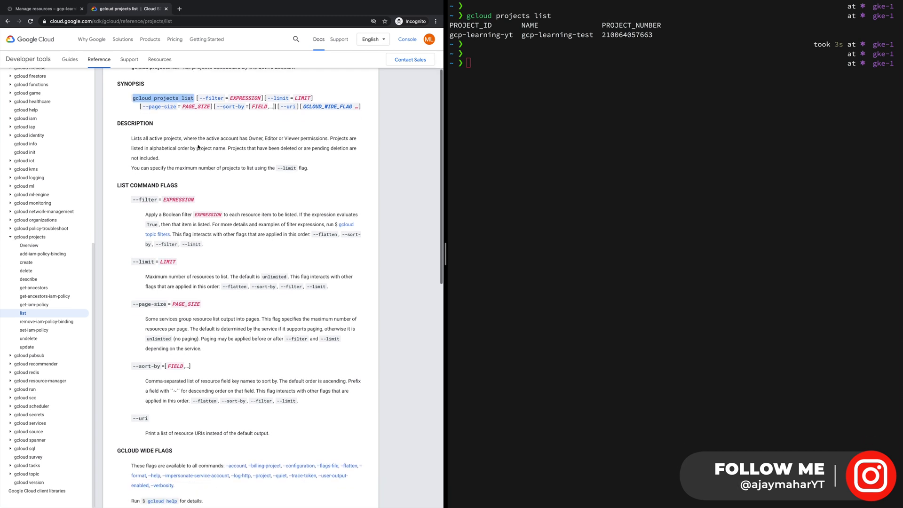
{"action": "left_click_drag", "start_coordinate": [132, 195], "coordinate": [174, 196]}
{"action": "left_click_drag", "start_coordinate": [133, 257], "coordinate": [163, 257]}
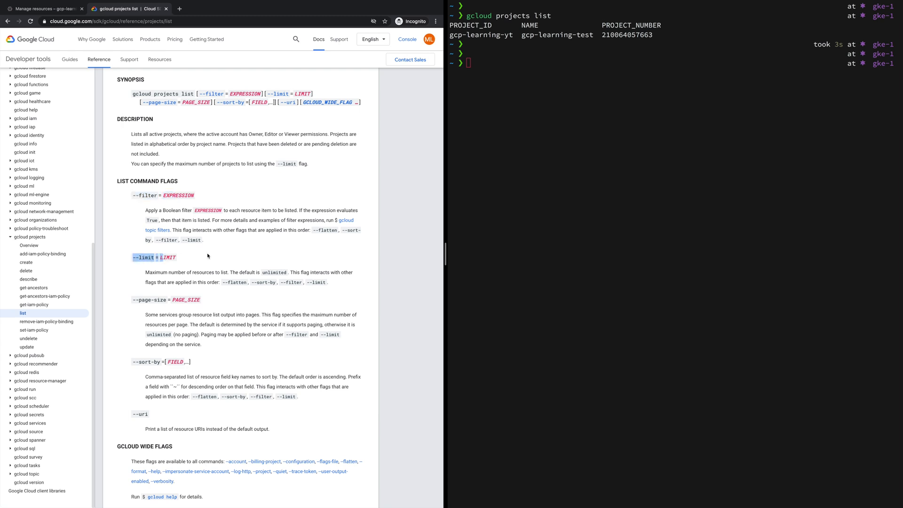
{"action": "left_click", "coordinate": [501, 163]}
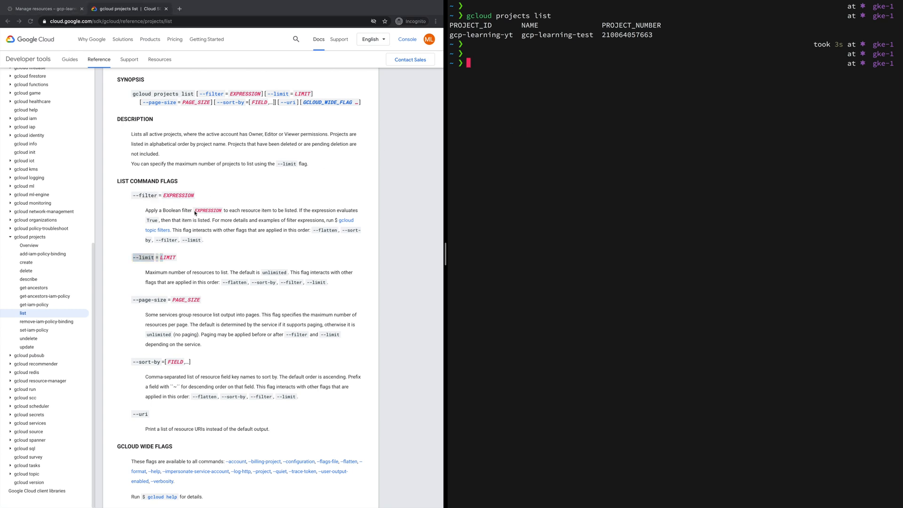
Examine the remaining gcloud projects list flags and the example commands in the documentation.
{"action": "left_click", "coordinate": [140, 200]}
{"action": "scroll", "coordinate": [179, 237], "scroll_direction": "down", "scroll_amount": 3}
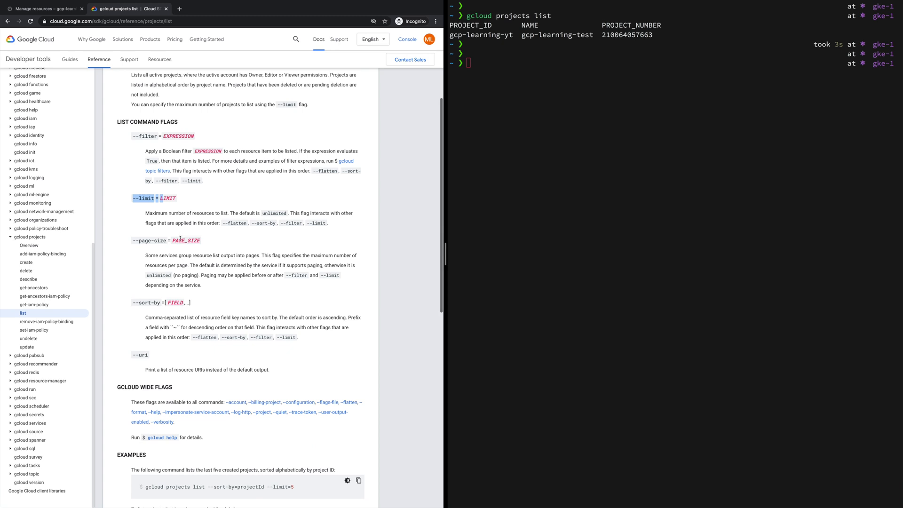
{"action": "scroll", "coordinate": [180, 239], "scroll_direction": "down", "scroll_amount": 3}
{"action": "scroll", "coordinate": [181, 240], "scroll_direction": "down", "scroll_amount": 2}
{"action": "scroll", "coordinate": [181, 241], "scroll_direction": "up", "scroll_amount": 1}
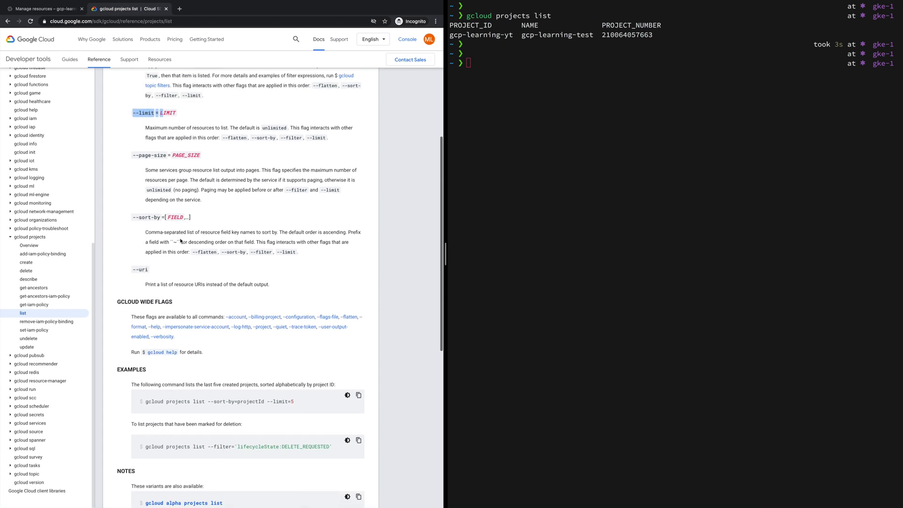
{"action": "scroll", "coordinate": [180, 241], "scroll_direction": "up", "scroll_amount": 5}
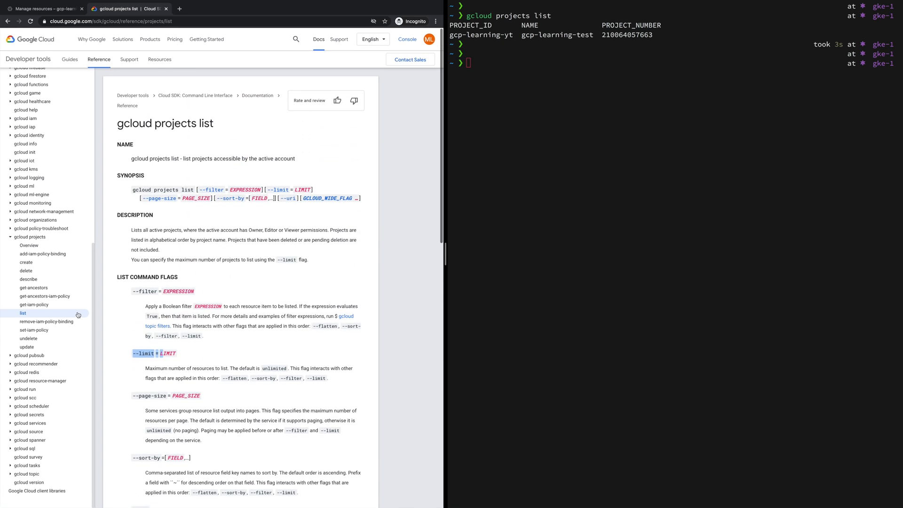
Open the gcloud projects create reference page and highlight its short command description.
{"action": "left_click", "coordinate": [28, 264]}
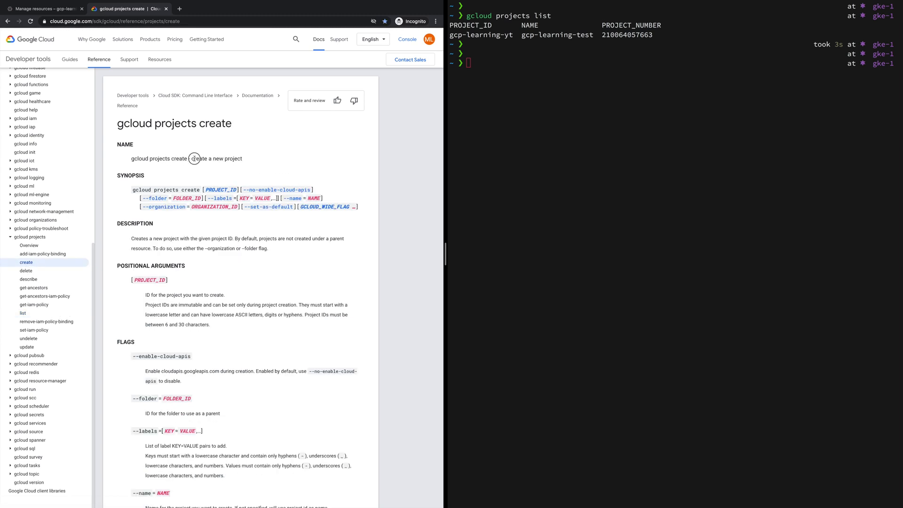
{"action": "left_click_drag", "start_coordinate": [191, 159], "coordinate": [241, 158]}
{"action": "left_click", "coordinate": [247, 160]}
Run gcloud projects create projects-demo-yt in the local terminal.
{"action": "left_click", "coordinate": [614, 125]}
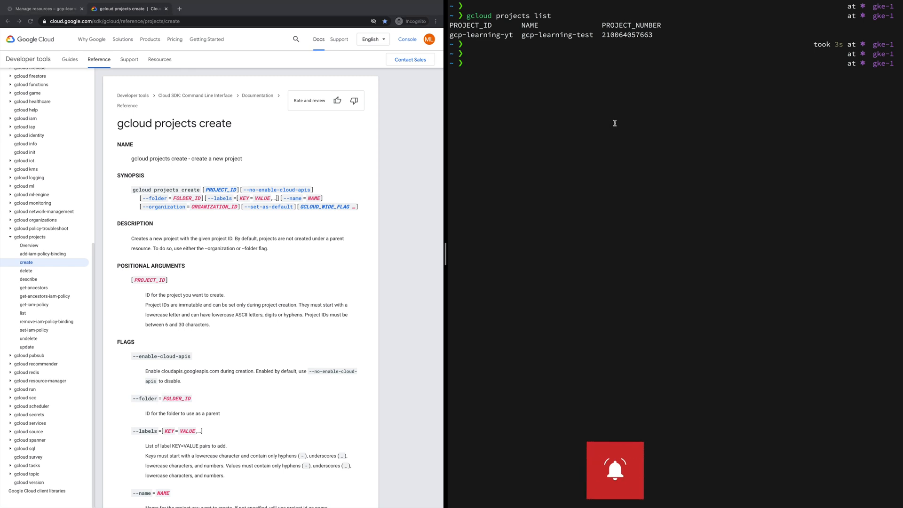
{"action": "type", "text": "gcloud "}
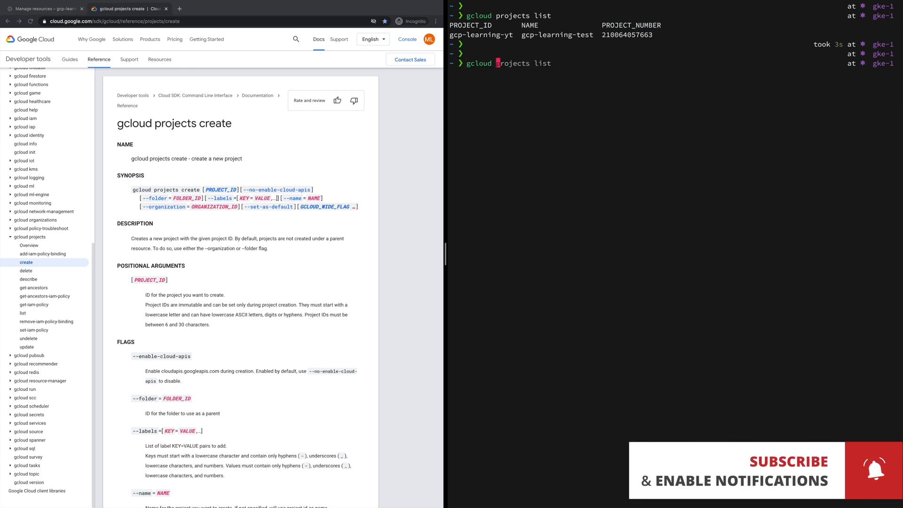
{"action": "type", "text": "projects"}
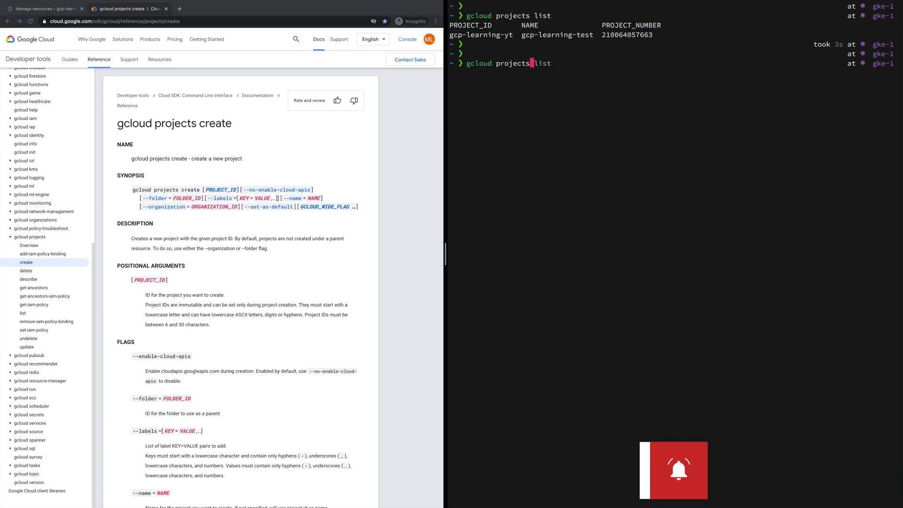
{"action": "type", "text": " create"}
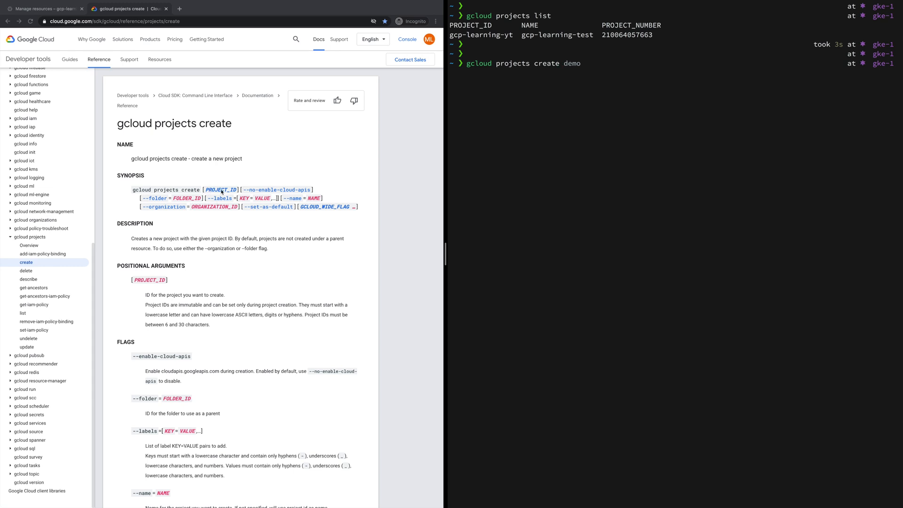
{"action": "type", "text": "projects-demo-yt"}
{"action": "key", "text": "Return"}
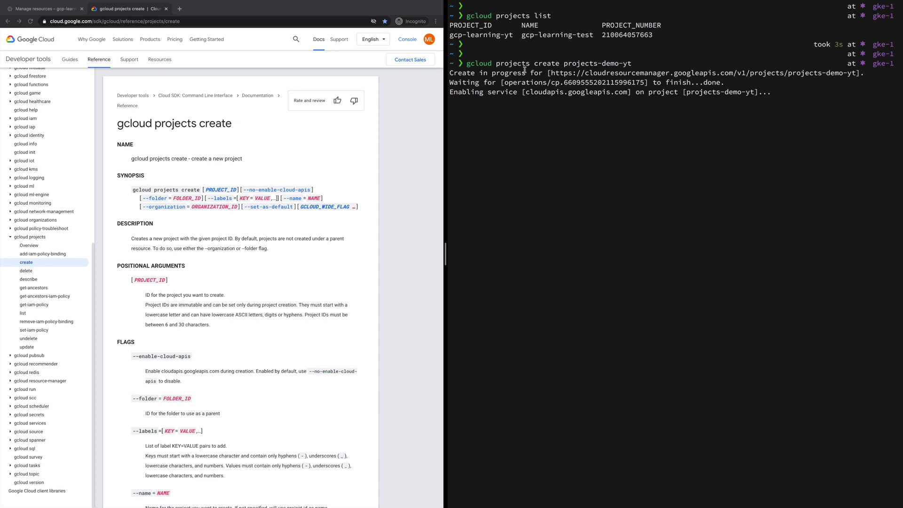
Open the Cloud console home dashboard, check the project selector's list of all projects for projects-demo-yt, and close it.
{"action": "left_click", "coordinate": [52, 9]}
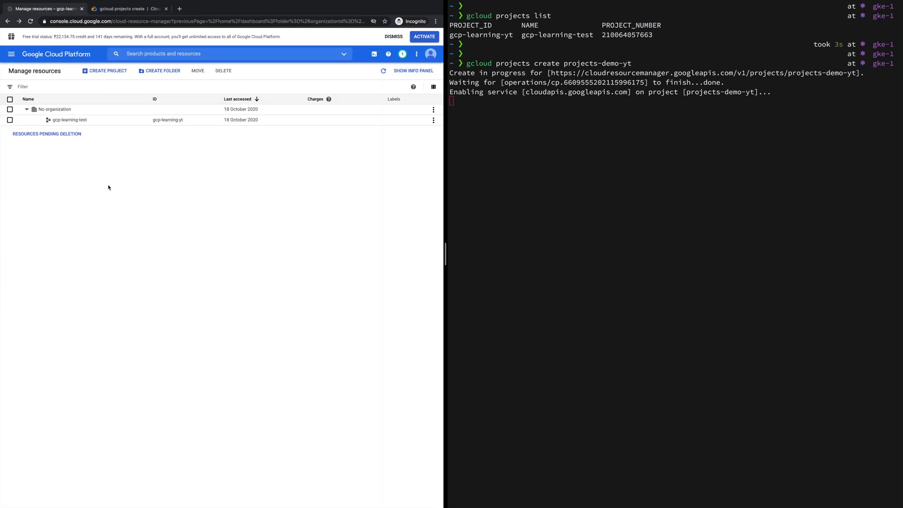
{"action": "left_click", "coordinate": [11, 54]}
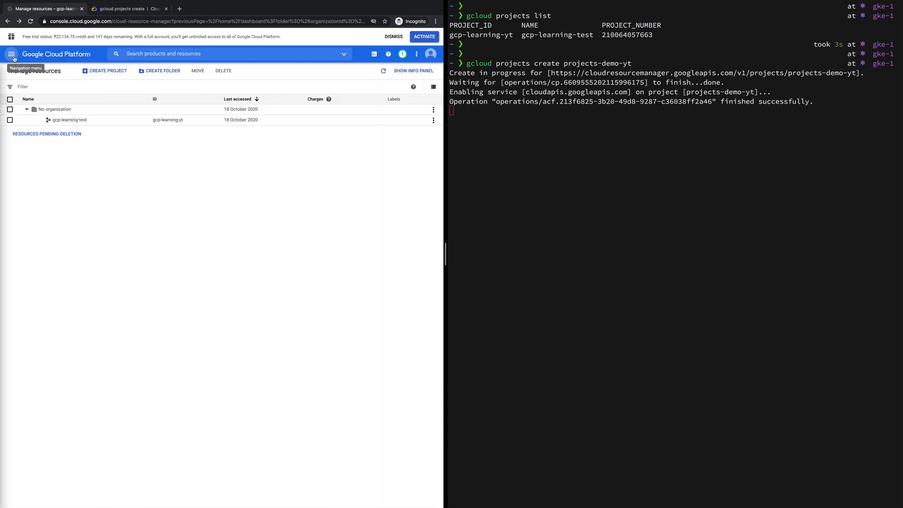
{"action": "mouse_move", "coordinate": [26, 79]}
{"action": "left_click", "coordinate": [116, 78]}
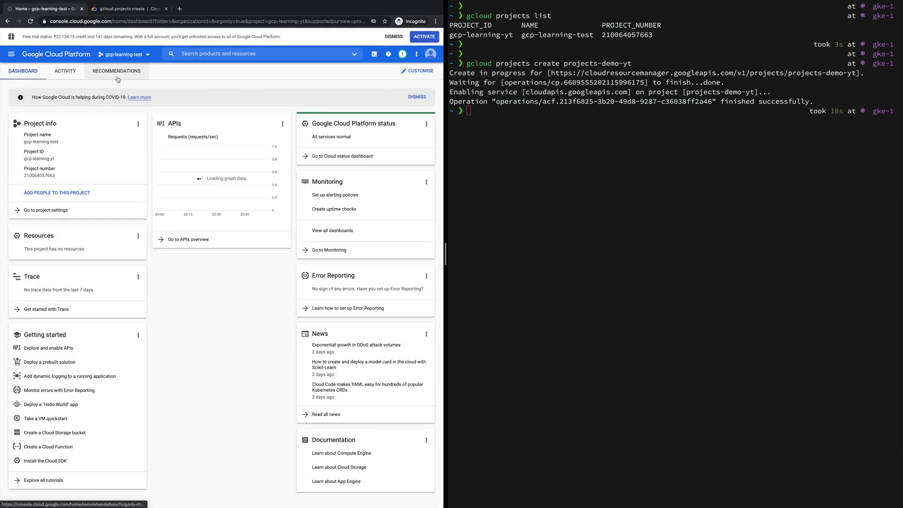
{"action": "left_click", "coordinate": [124, 54]}
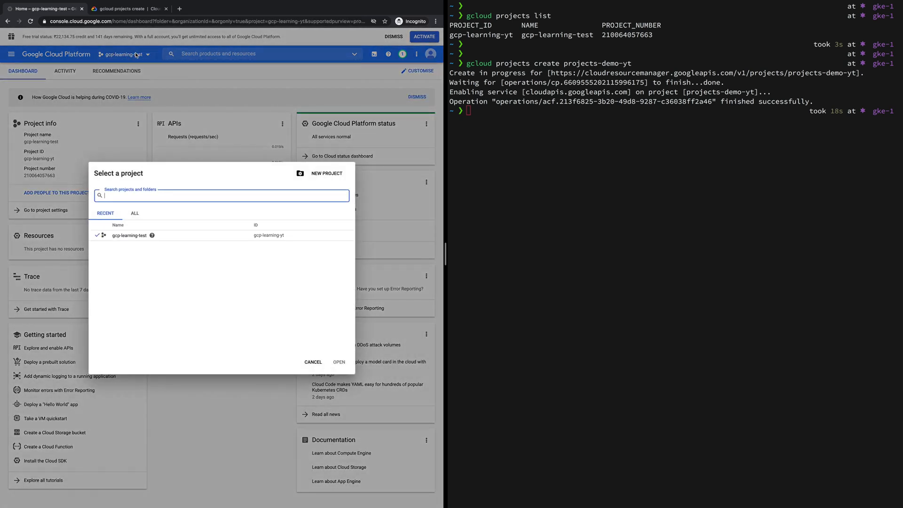
{"action": "left_click", "coordinate": [134, 214]}
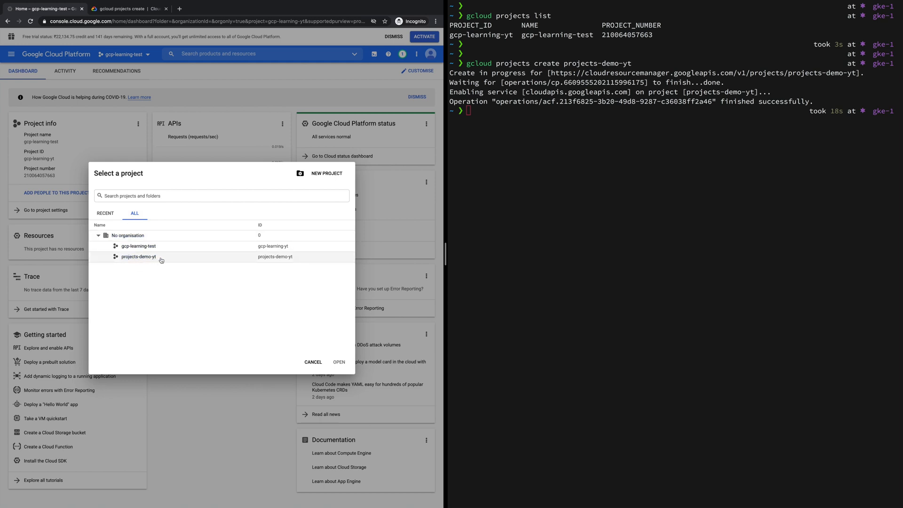
{"action": "left_click", "coordinate": [15, 55]}
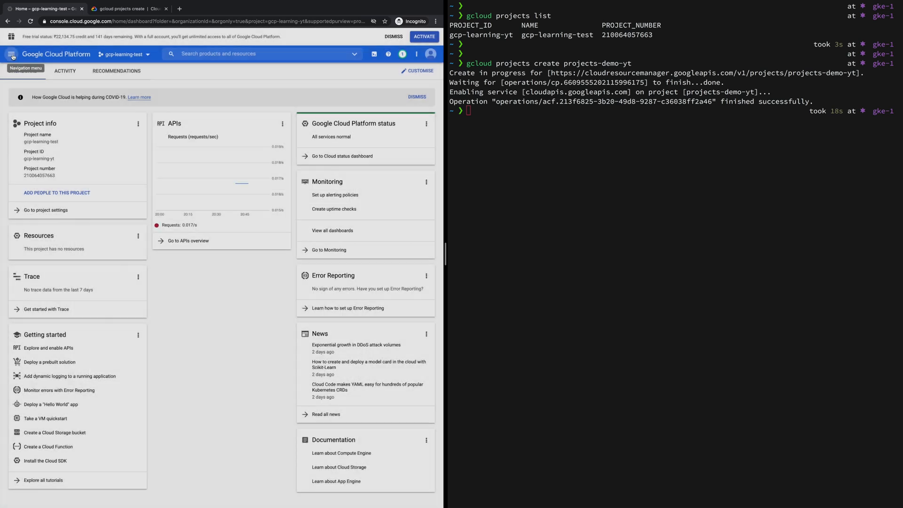
Open the Manage Resources page under IAM & Admin and reload it to check for projects-demo-yt.
{"action": "left_click", "coordinate": [11, 54]}
{"action": "mouse_move", "coordinate": [50, 176]}
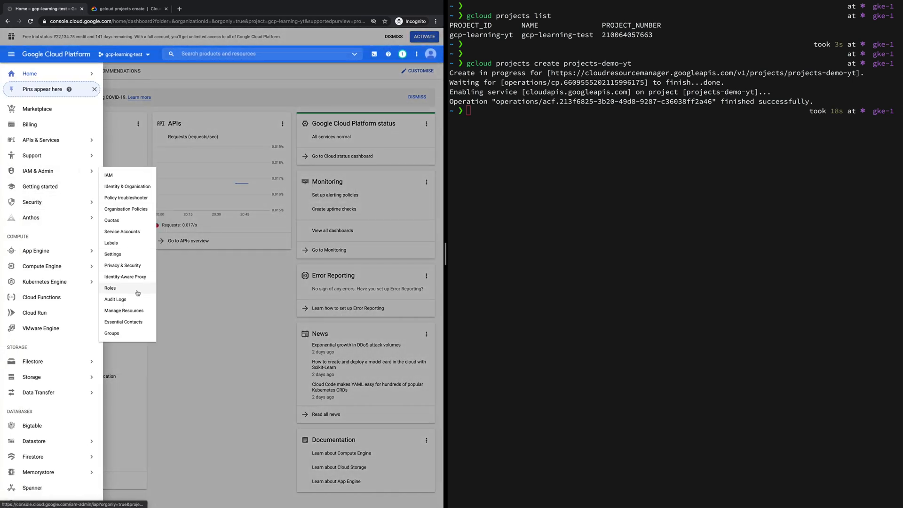
{"action": "left_click", "coordinate": [123, 310]}
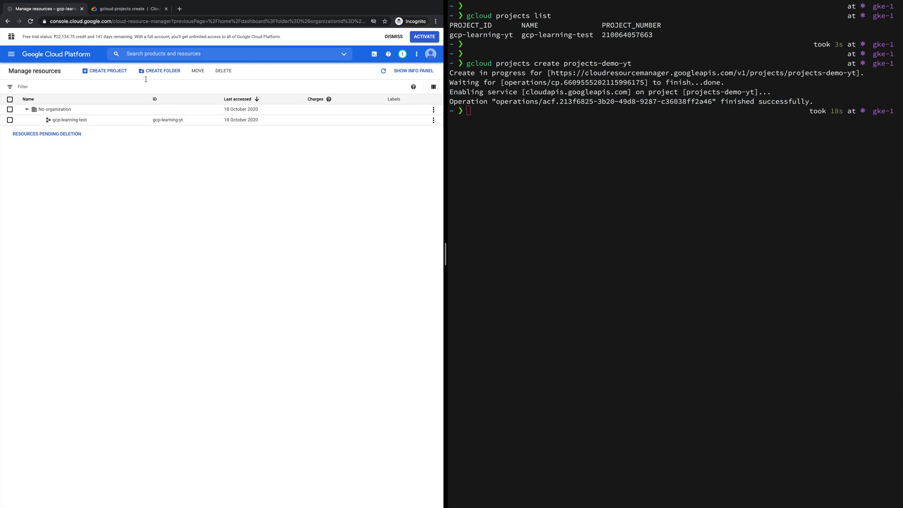
{"action": "left_click", "coordinate": [30, 21]}
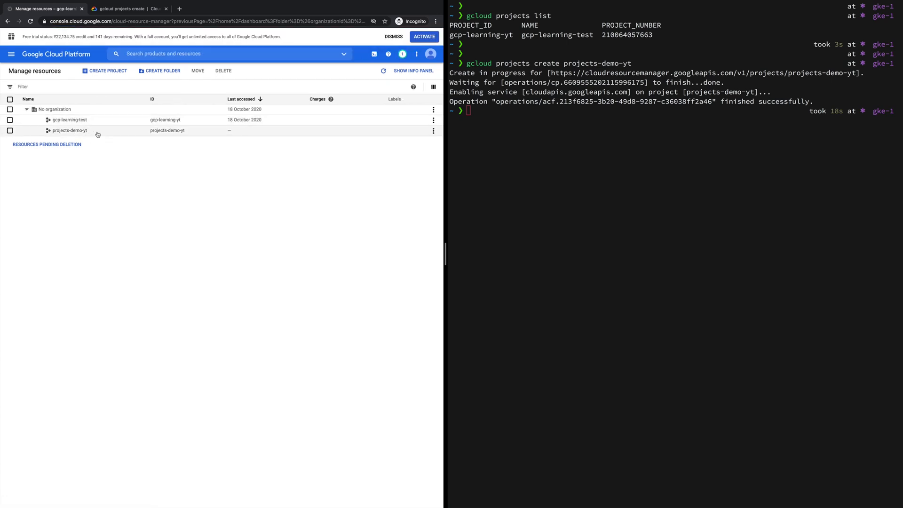
Run gcloud projects list again in the local terminal.
{"action": "key", "text": "super+Tab"}
{"action": "key", "text": "Return"}
{"action": "key", "text": "Return"}
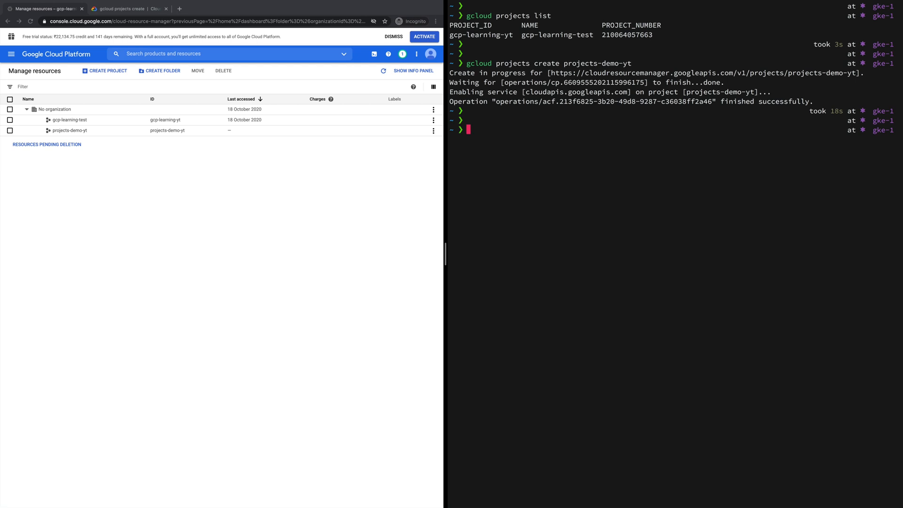
{"action": "type", "text": "gclou"}
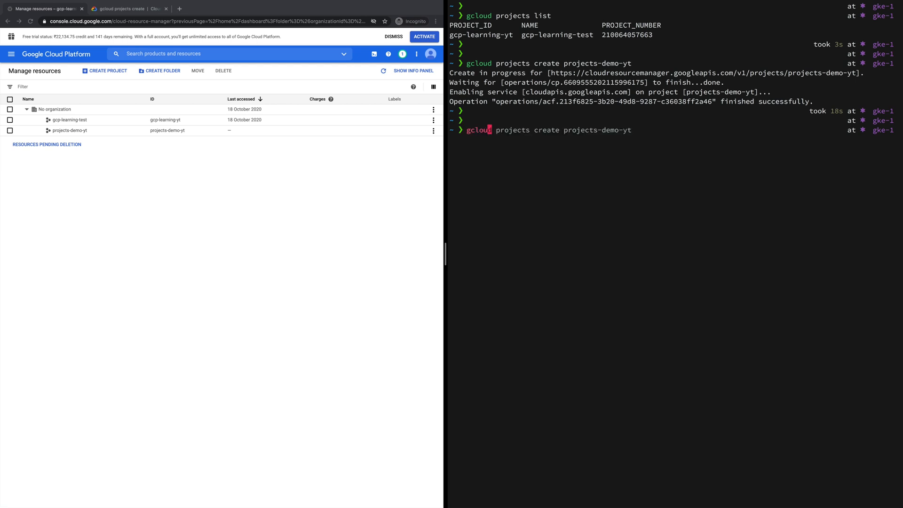
{"action": "type", "text": "d projects list"}
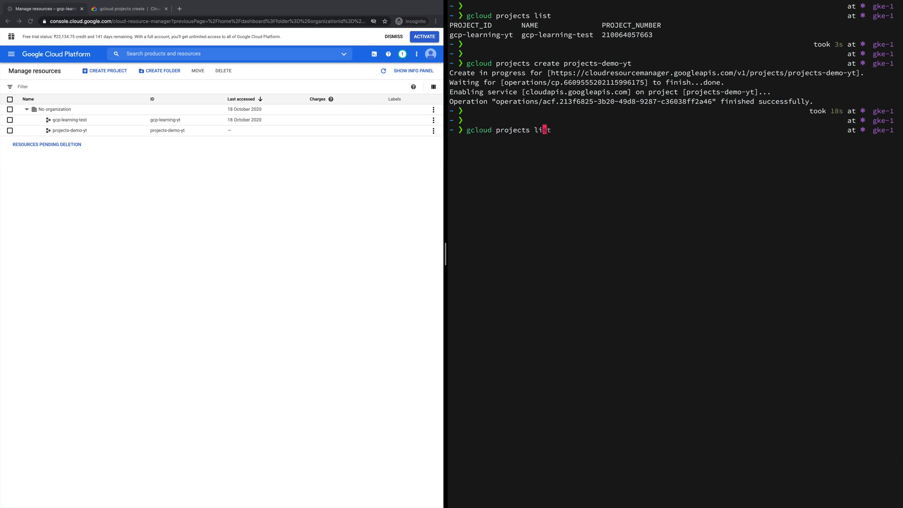
{"action": "key", "text": "Return"}
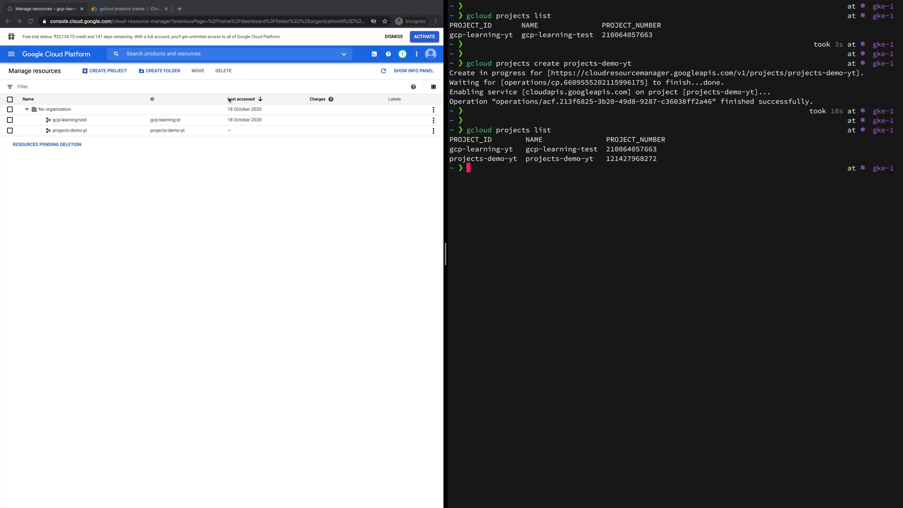
Examine the --folder, --labels and --name flags on the gcloud projects create reference page.
{"action": "left_click", "coordinate": [113, 9]}
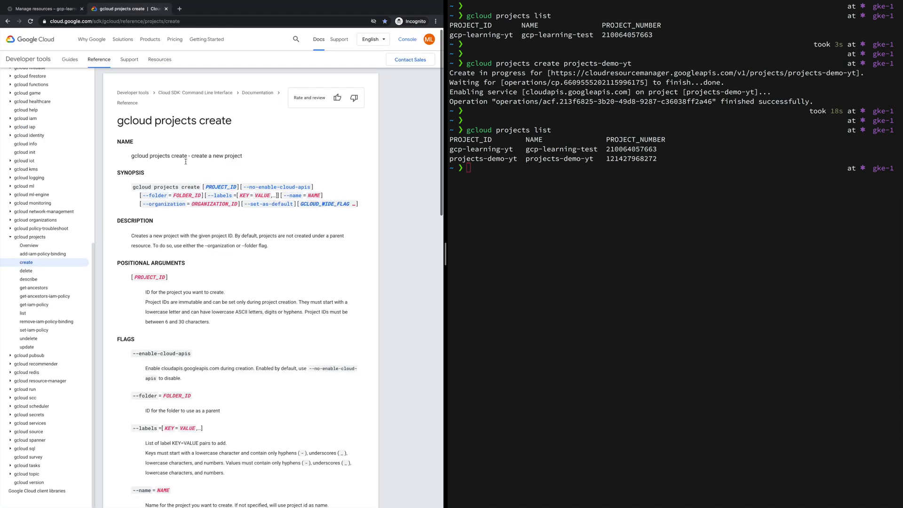
{"action": "scroll", "coordinate": [185, 164], "scroll_direction": "down", "scroll_amount": 2}
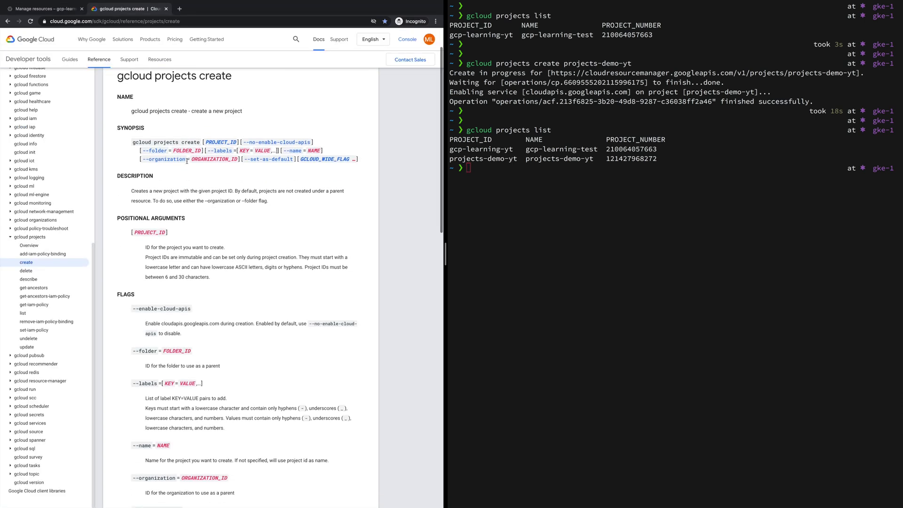
{"action": "left_click", "coordinate": [508, 210]}
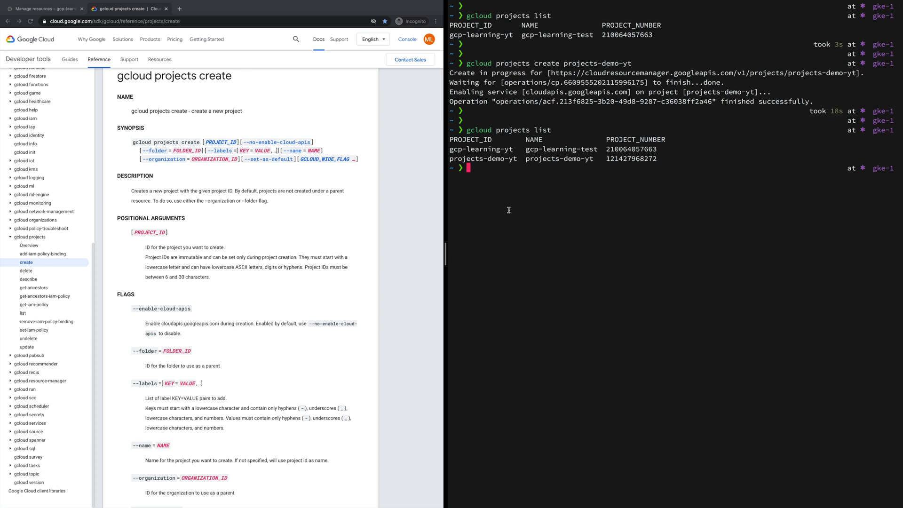
{"action": "key", "text": "Return"}
{"action": "key", "text": "Return"}
{"action": "scroll", "coordinate": [161, 154], "scroll_direction": "down", "scroll_amount": 2}
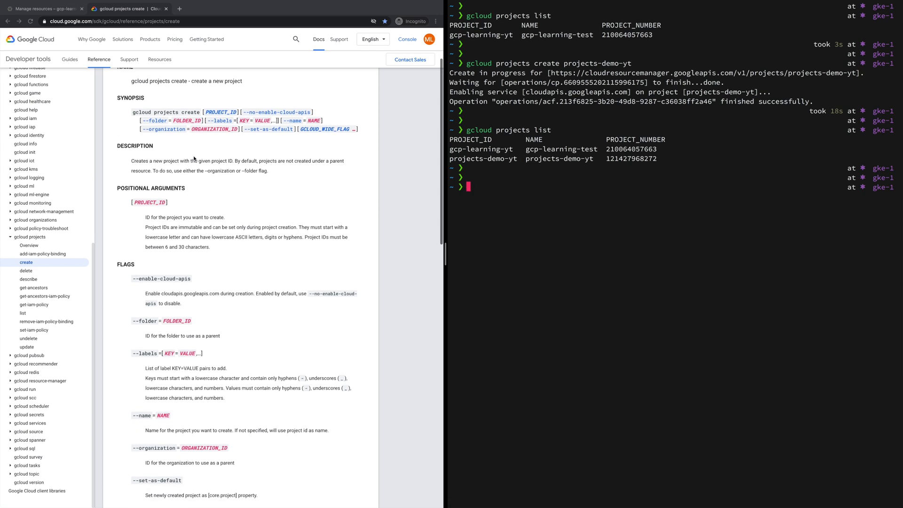
{"action": "scroll", "coordinate": [193, 158], "scroll_direction": "down", "scroll_amount": 3}
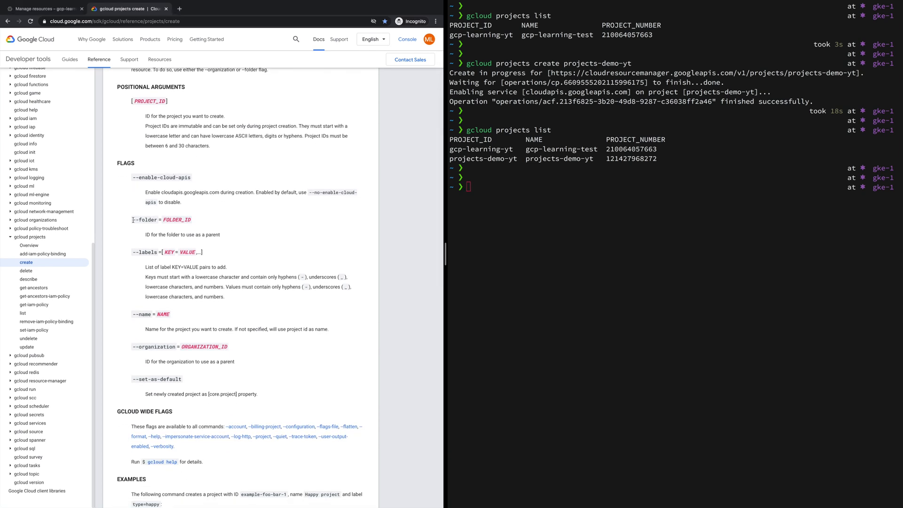
{"action": "left_click_drag", "start_coordinate": [133, 220], "coordinate": [165, 220]}
{"action": "left_click", "coordinate": [200, 221]}
{"action": "left_click_drag", "start_coordinate": [133, 252], "coordinate": [178, 262]}
{"action": "scroll", "coordinate": [141, 273], "scroll_direction": "down", "scroll_amount": 2}
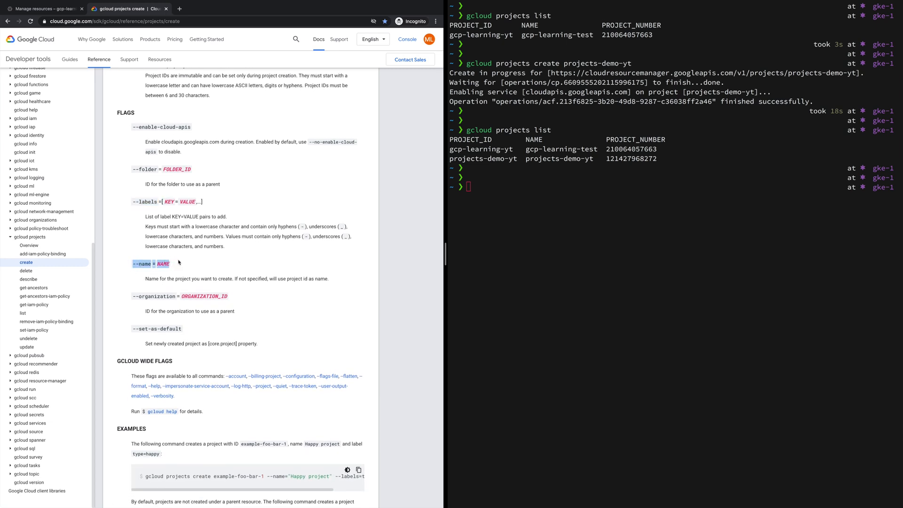
Copy the projects-demo-yt ID from the earlier create command and examine the --name and --set-as-default flags in the documentation.
{"action": "left_click", "coordinate": [567, 184]}
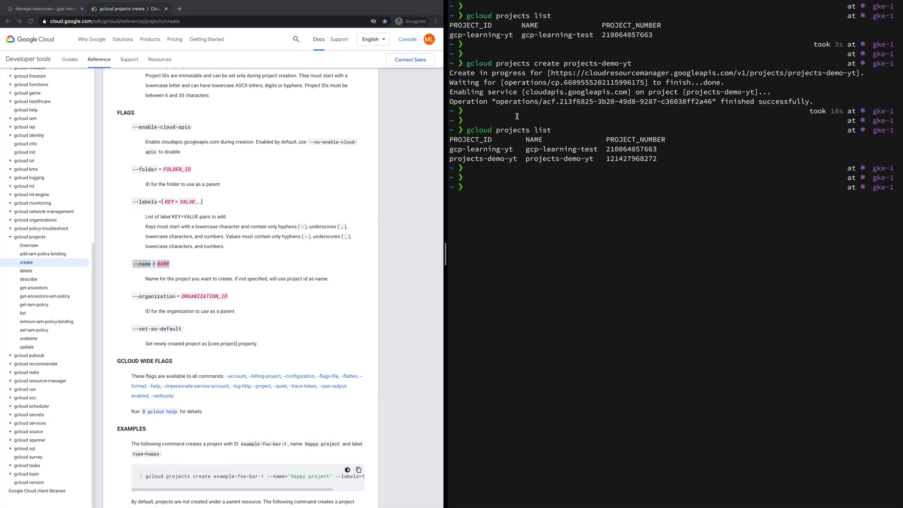
{"action": "left_click_drag", "start_coordinate": [632, 63], "coordinate": [565, 63]}
{"action": "key", "text": "super+c"}
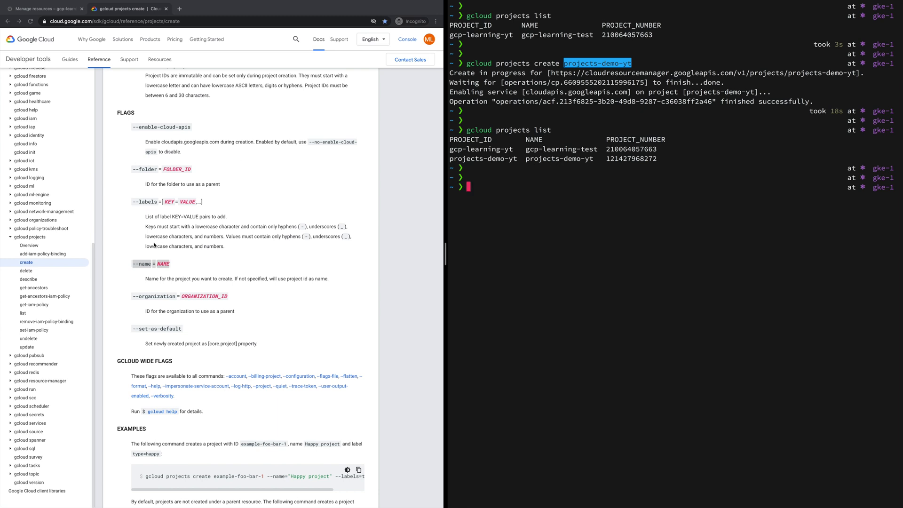
{"action": "triple_click", "coordinate": [174, 266]}
{"action": "key", "text": "super+Tab"}
{"action": "key", "text": "super+Tab"}
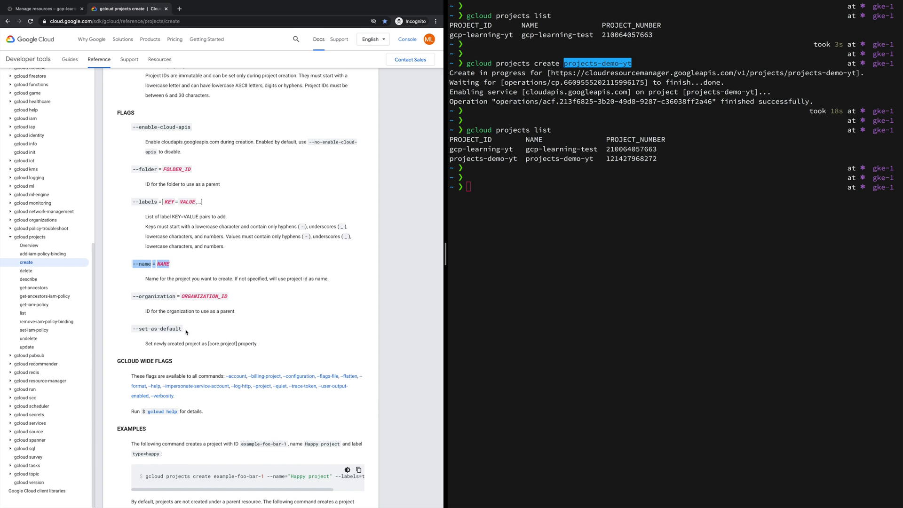
{"action": "left_click_drag", "start_coordinate": [132, 328], "coordinate": [184, 329]}
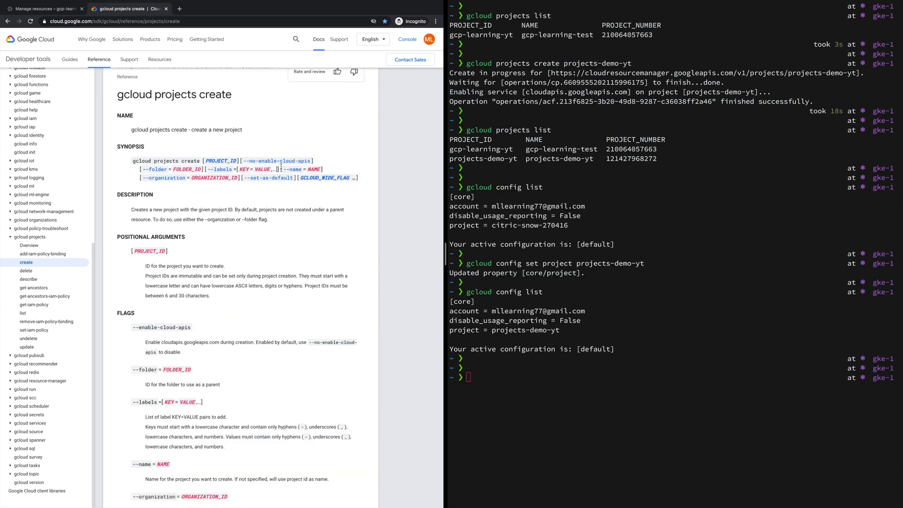
{"action": "left_click_drag", "start_coordinate": [280, 168], "coordinate": [328, 169]}
{"action": "left_click", "coordinate": [328, 169]}
Prepare a gcloud projects create command at the terminal prompt with the project ID projects-demo-test.
{"action": "left_click", "coordinate": [562, 373]}
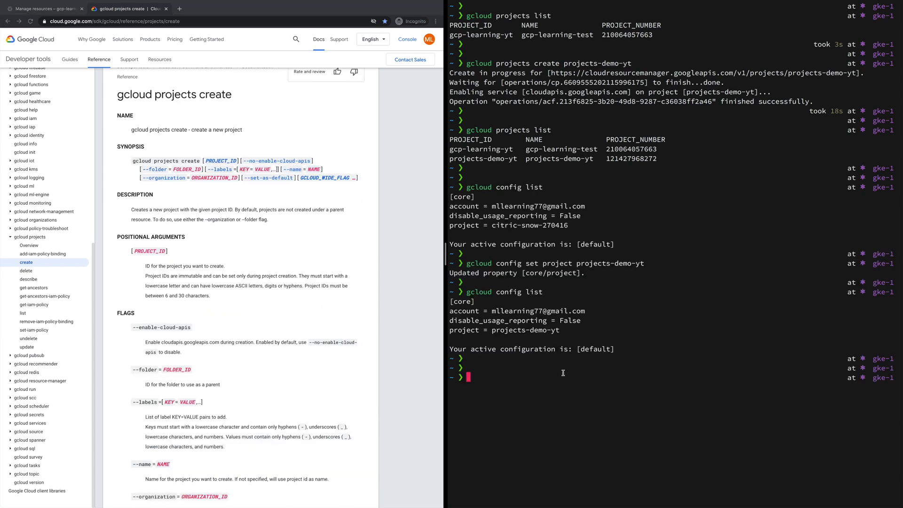
{"action": "key", "text": "Up"}
{"action": "key", "text": "Right"}
{"action": "key", "text": "Right"}
{"action": "key", "text": "Right"}
{"action": "key", "text": "Right"}
{"action": "key", "text": "Right"}
{"action": "key", "text": "Right"}
{"action": "key", "text": "Right"}
{"action": "key", "text": "alt+d"}
{"action": "type", "text": "projects"}
{"action": "key", "text": "Up"}
{"action": "key", "text": "Right"}
{"action": "key", "text": "Right"}
{"action": "key", "text": "Right"}
{"action": "key", "text": "Right"}
{"action": "key", "text": "Right"}
{"action": "key", "text": "Right"}
{"action": "key", "text": "Right"}
{"action": "key", "text": "Right"}
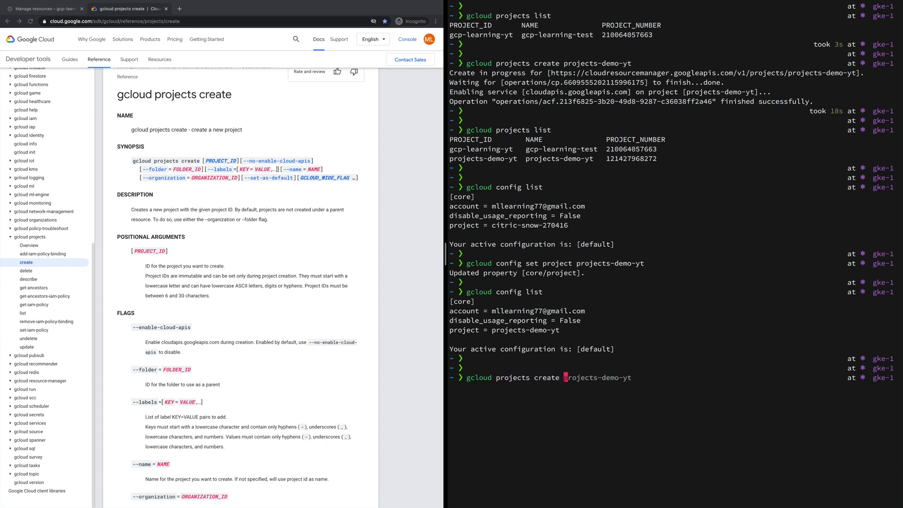
{"action": "key", "text": "Right"}
{"action": "key", "text": "Left"}
{"action": "key", "text": "Delete"}
{"action": "key", "text": "Delete"}
{"action": "type", "text": "test"}
Add --name=ProjectX to the gcloud projects create projects-demo-test command and run it.
{"action": "type", "text": " --"}
{"action": "type", "text": "name"}
{"action": "type", "text": "="}
{"action": "type", "text": "Projec"}
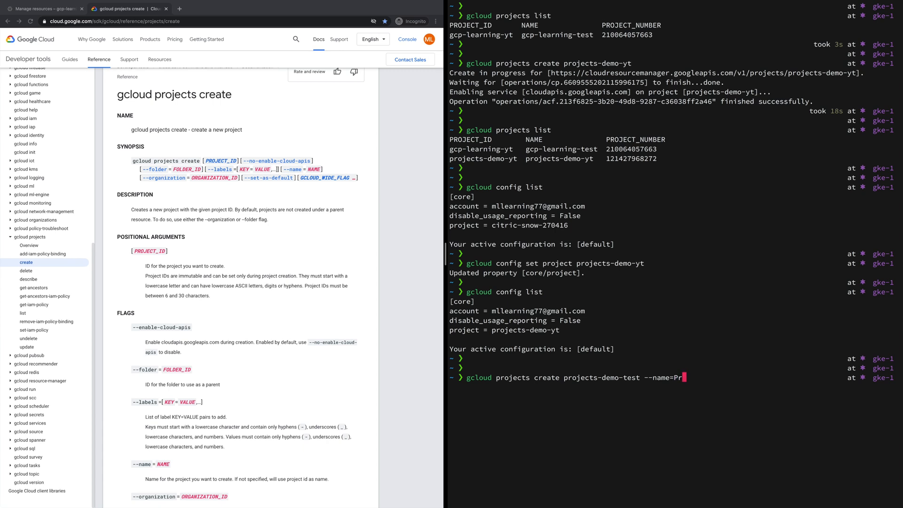
{"action": "type", "text": "tX"}
{"action": "key", "text": "Return"}
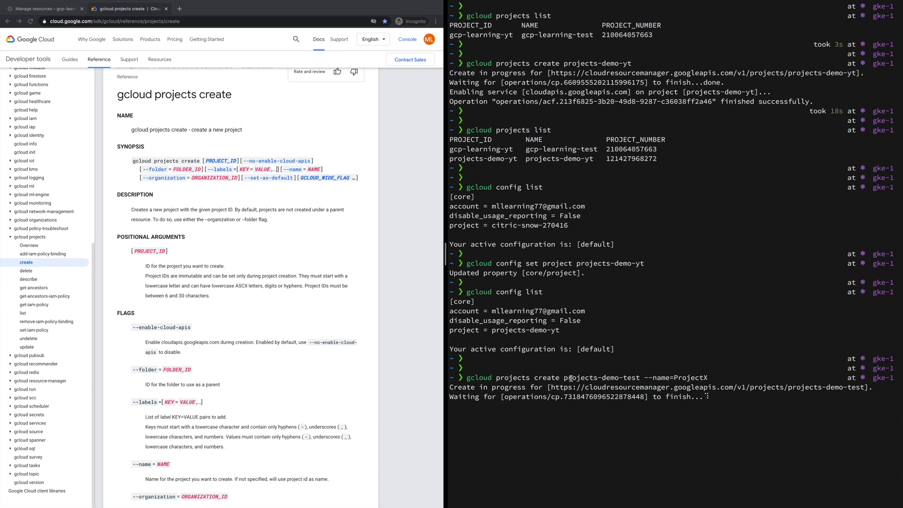
{"action": "left_click_drag", "start_coordinate": [563, 378], "coordinate": [640, 377]}
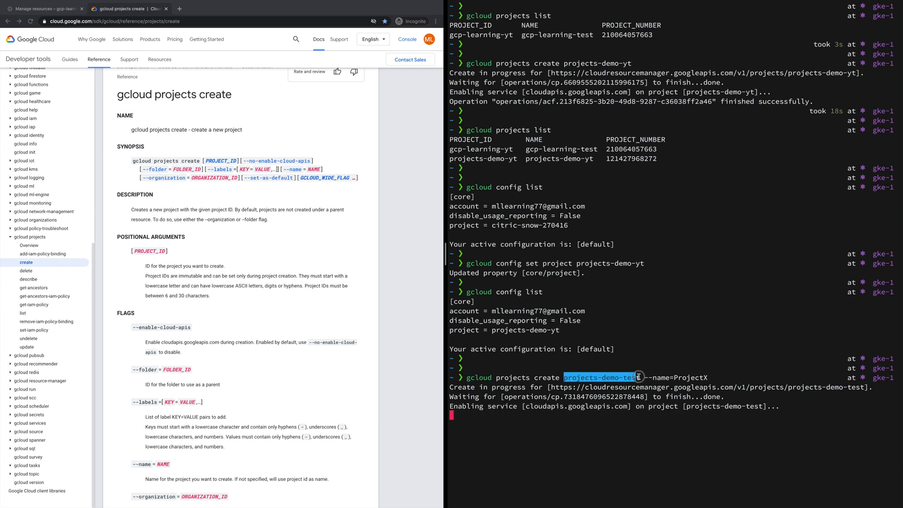
{"action": "left_click_drag", "start_coordinate": [707, 377], "coordinate": [644, 378]}
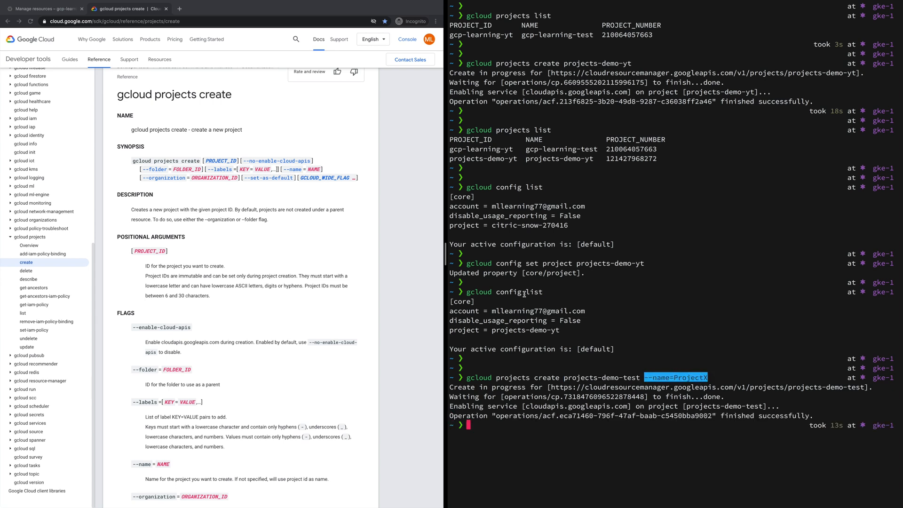
Run gcloud projects list from a fresh terminal prompt.
{"action": "left_click", "coordinate": [669, 326]}
{"action": "key", "text": "Return"}
{"action": "key", "text": "Return"}
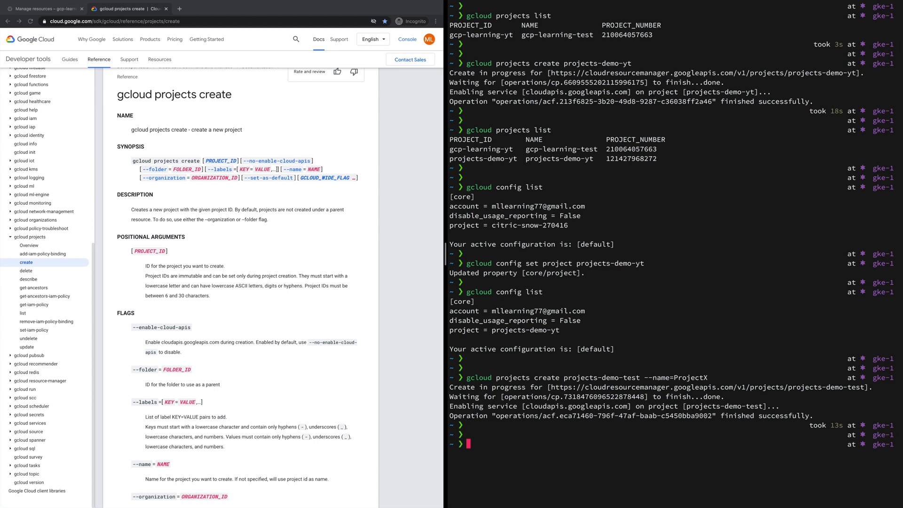
{"action": "type", "text": "gcl"}
{"action": "key", "text": "Right"}
{"action": "key", "text": "Right"}
{"action": "key", "text": "Right"}
{"action": "key", "text": "Right"}
{"action": "key", "text": "Right"}
{"action": "key", "text": "Right"}
{"action": "key", "text": "Right"}
{"action": "key", "text": "Right"}
{"action": "key", "text": "Right"}
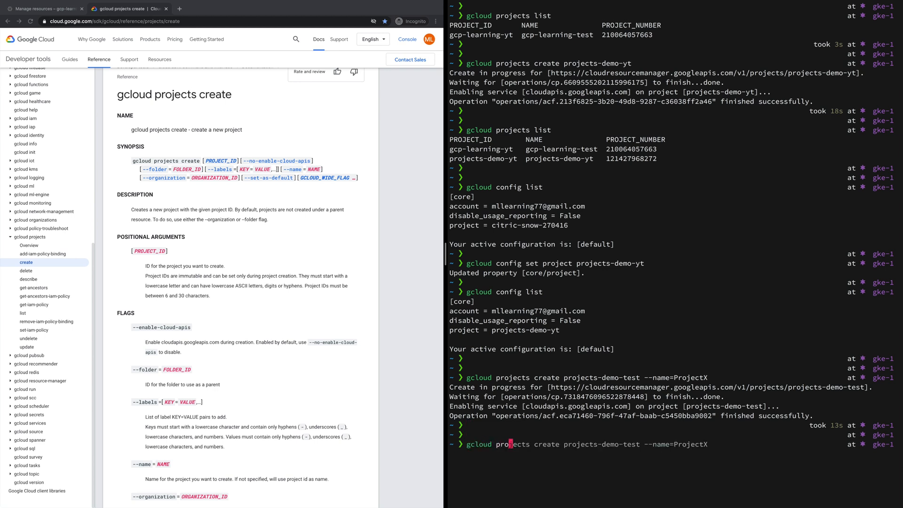
{"action": "key", "text": "ctrl+k"}
{"action": "type", "text": "list"}
{"action": "key", "text": "Return"}
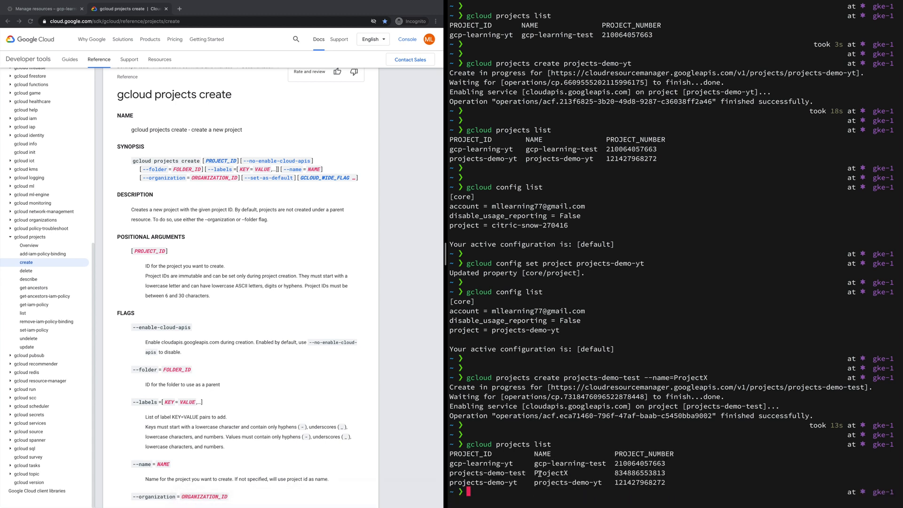
Examine the name and ID of the projects-demo-test entry, plus the NAME and PROJECT_NUMBER columns of the project list.
{"action": "left_click_drag", "start_coordinate": [535, 472], "coordinate": [568, 472]}
{"action": "left_click_drag", "start_coordinate": [466, 473], "coordinate": [523, 472]}
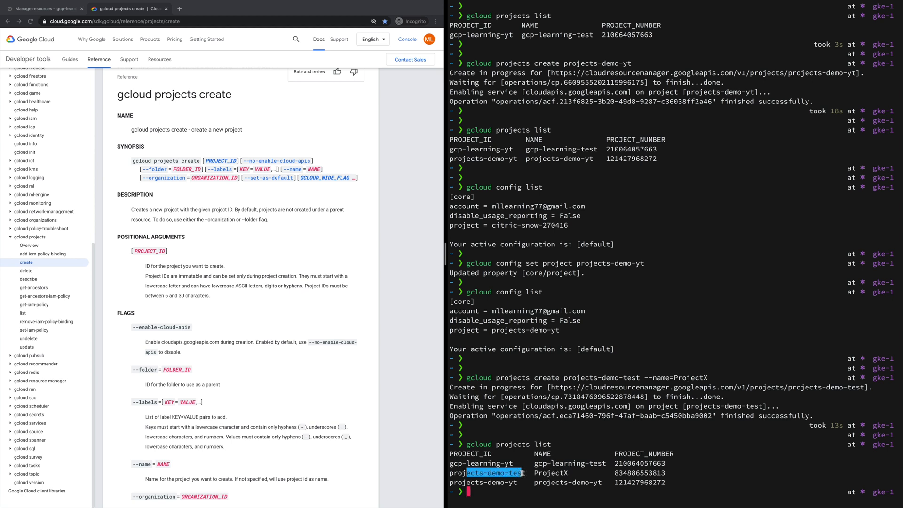
{"action": "double_click", "coordinate": [523, 473]}
{"action": "left_click", "coordinate": [547, 456]}
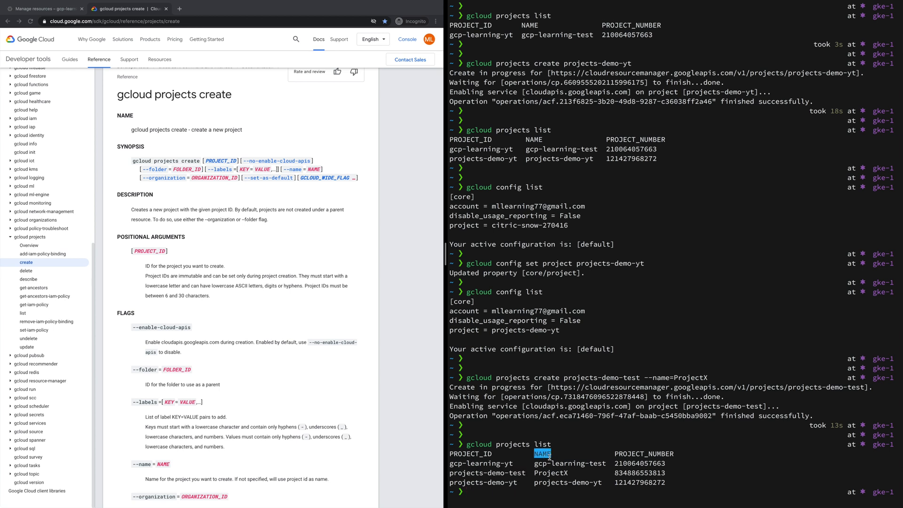
{"action": "double_click", "coordinate": [642, 454]}
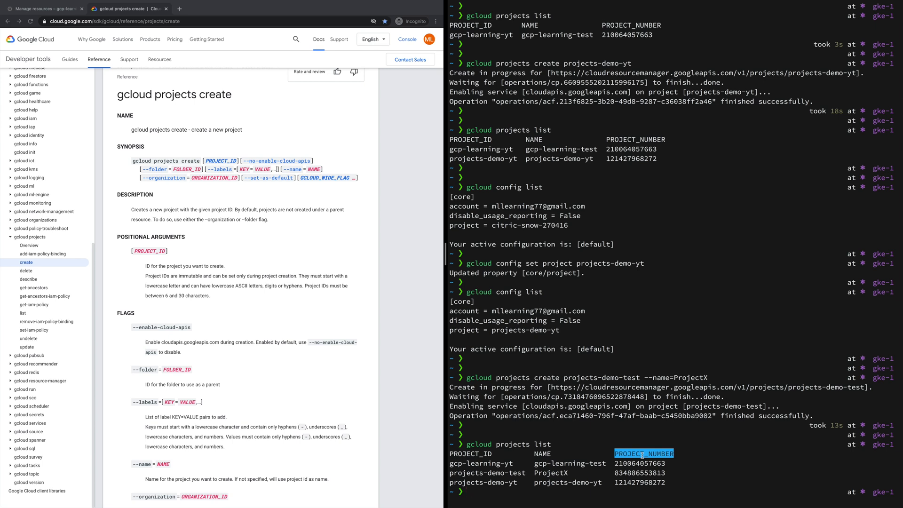
Clear the terminal and bring up the gcloud projects describe reference page in the documentation.
{"action": "key", "text": "ctrl+l"}
{"action": "key", "text": "Return"}
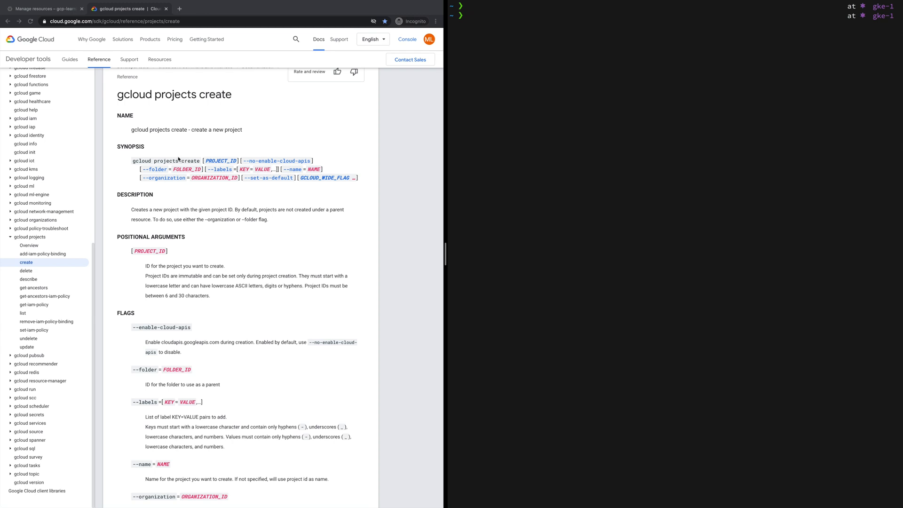
{"action": "scroll", "coordinate": [178, 159], "scroll_direction": "down", "scroll_amount": 1}
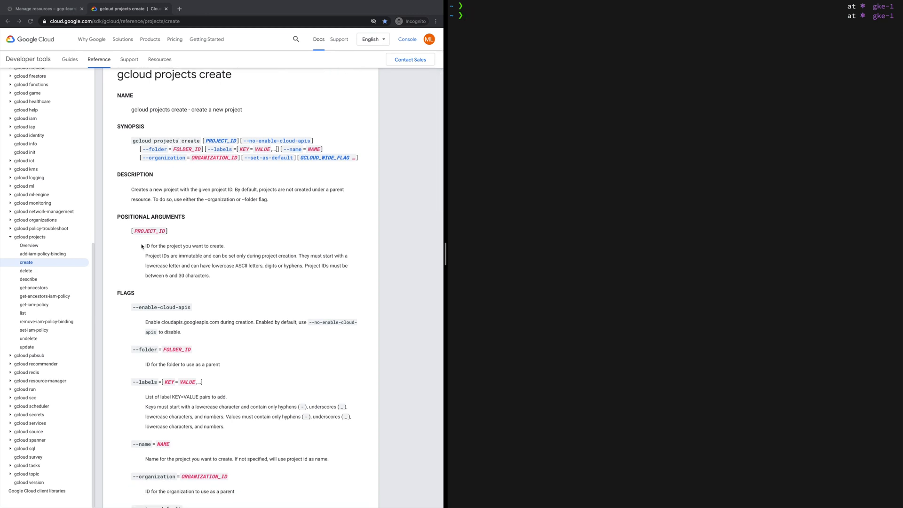
{"action": "left_click", "coordinate": [34, 279]}
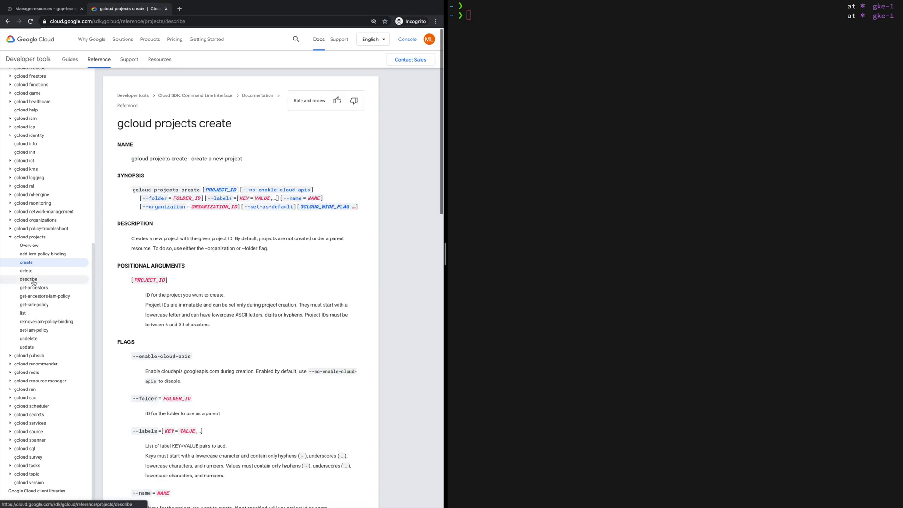
{"action": "scroll", "coordinate": [296, 169], "scroll_direction": "down", "scroll_amount": 2}
{"action": "scroll", "coordinate": [291, 170], "scroll_direction": "up", "scroll_amount": 5}
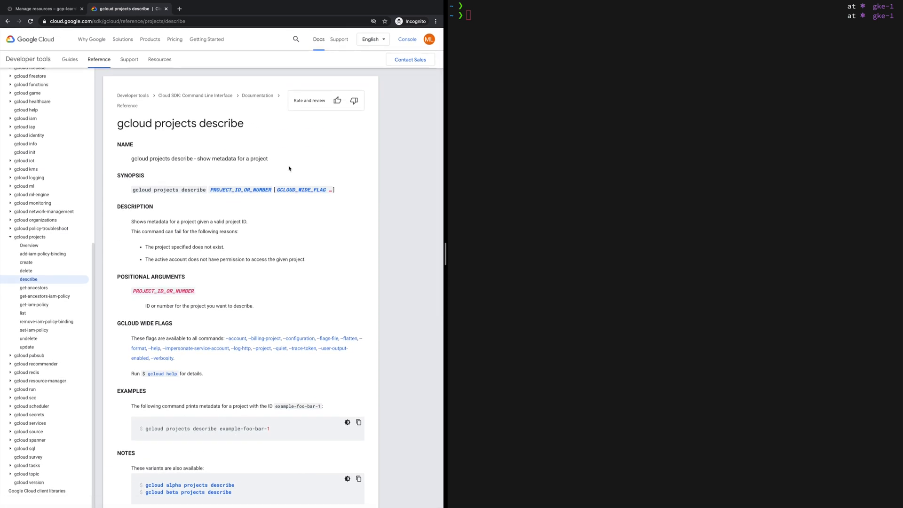
Run gcloud projects describe projects-demo-yt in the terminal.
{"action": "left_click", "coordinate": [578, 155]}
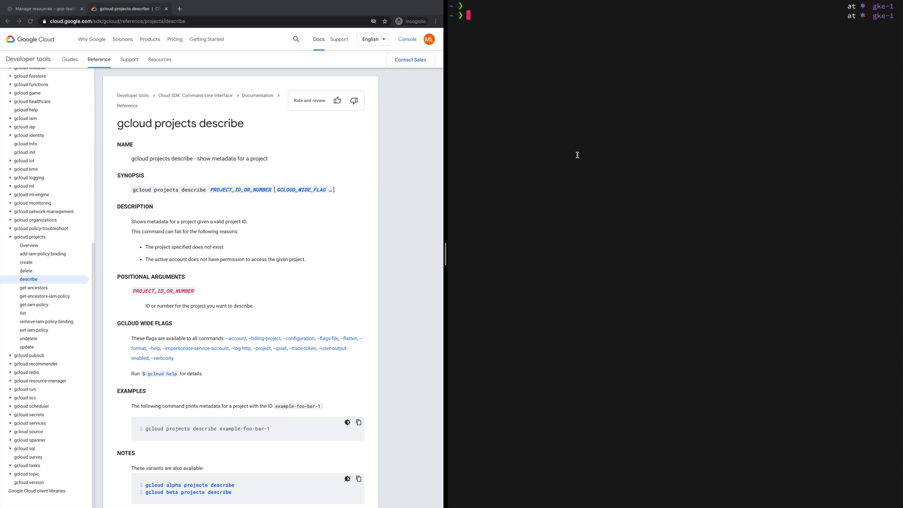
{"action": "type", "text": "gcloud projects describe associate-enginner"}
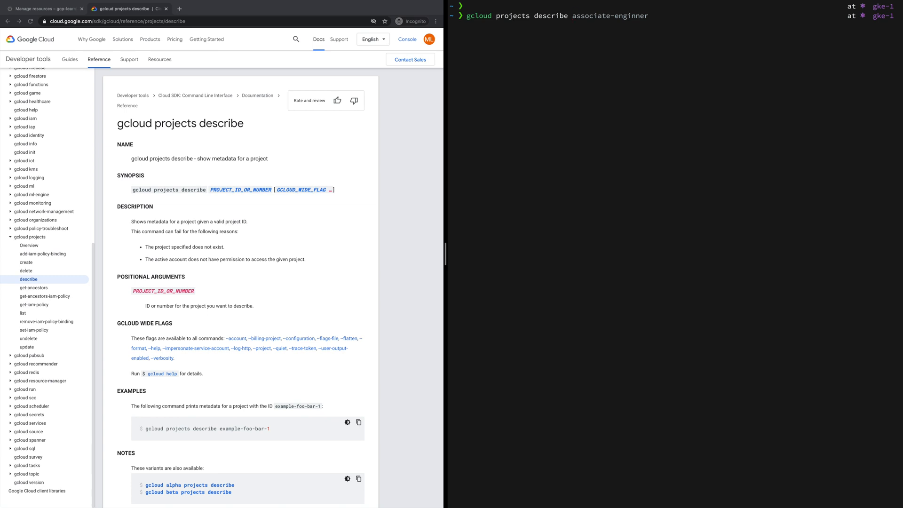
{"action": "scroll", "coordinate": [593, 146], "scroll_direction": "up", "scroll_amount": 5}
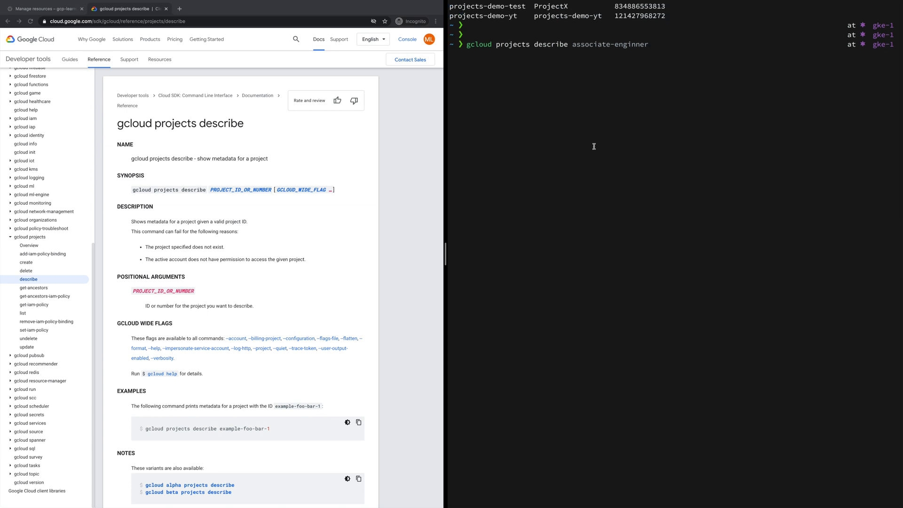
{"action": "key", "text": "super+v"}
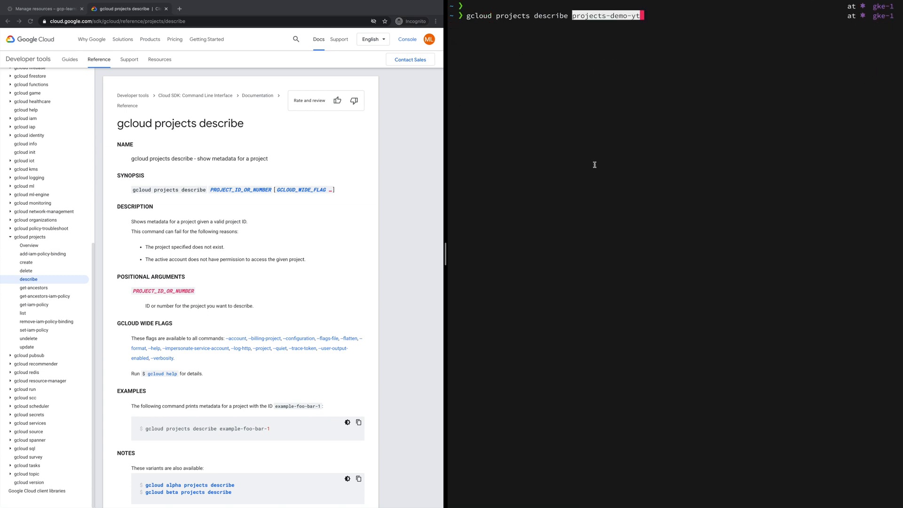
{"action": "key", "text": "Return"}
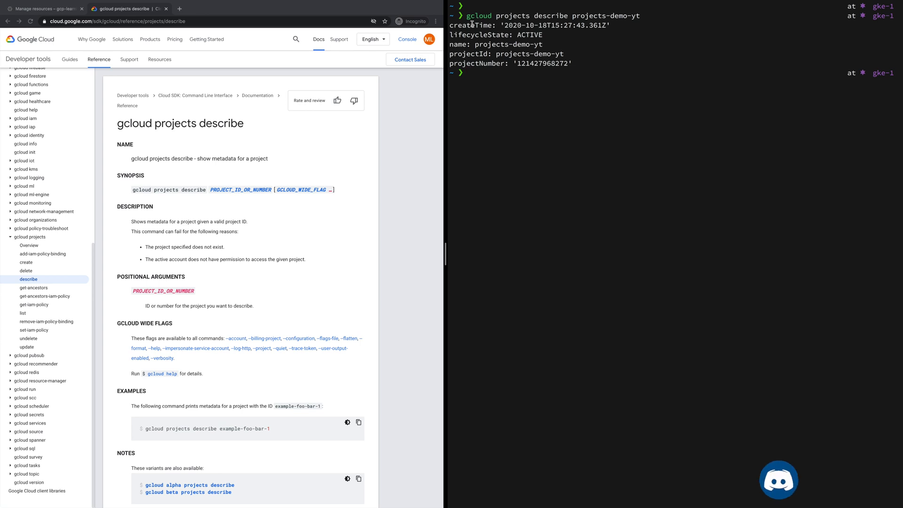
Examine the lifecycle state, project ID and project number fields in the describe output.
{"action": "left_click_drag", "start_coordinate": [457, 25], "coordinate": [499, 35]}
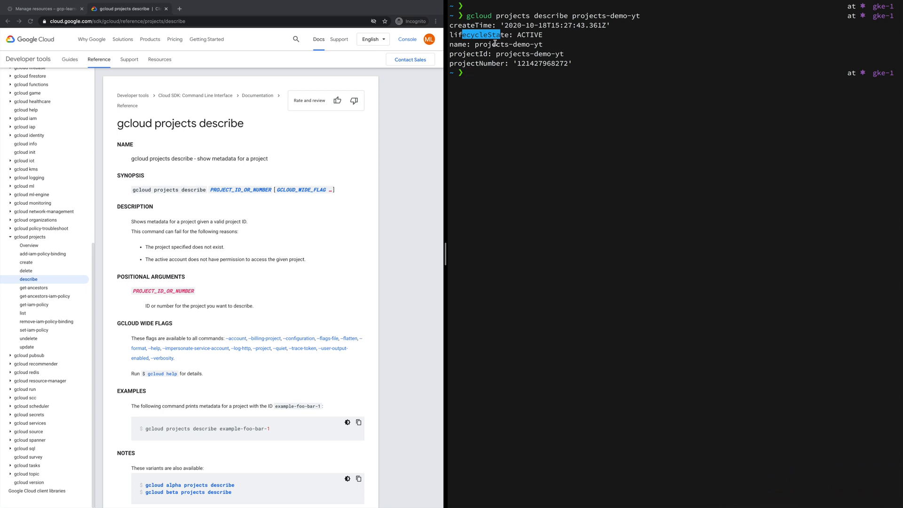
{"action": "left_click", "coordinate": [480, 55]}
{"action": "double_click", "coordinate": [480, 55]}
{"action": "double_click", "coordinate": [479, 63]}
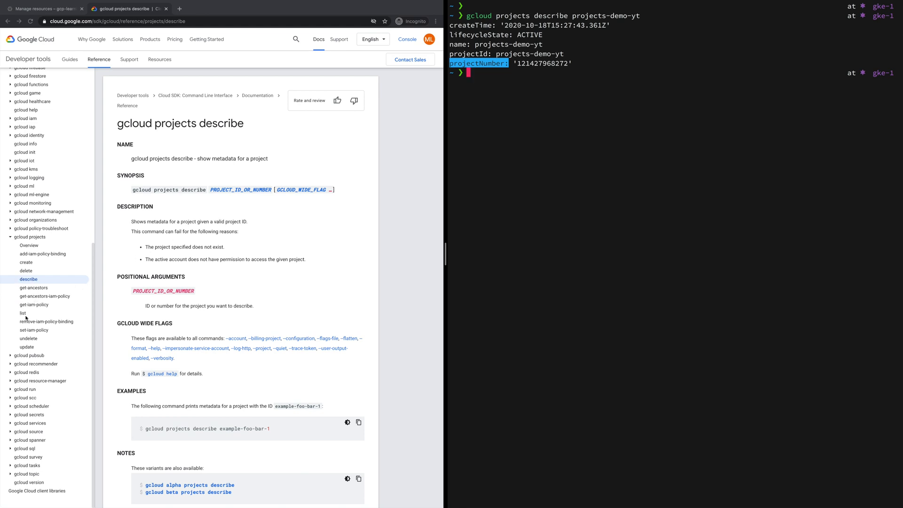
Bring up the gcloud projects update reference page and check the project's name in the terminal's describe output.
{"action": "left_click", "coordinate": [26, 348]}
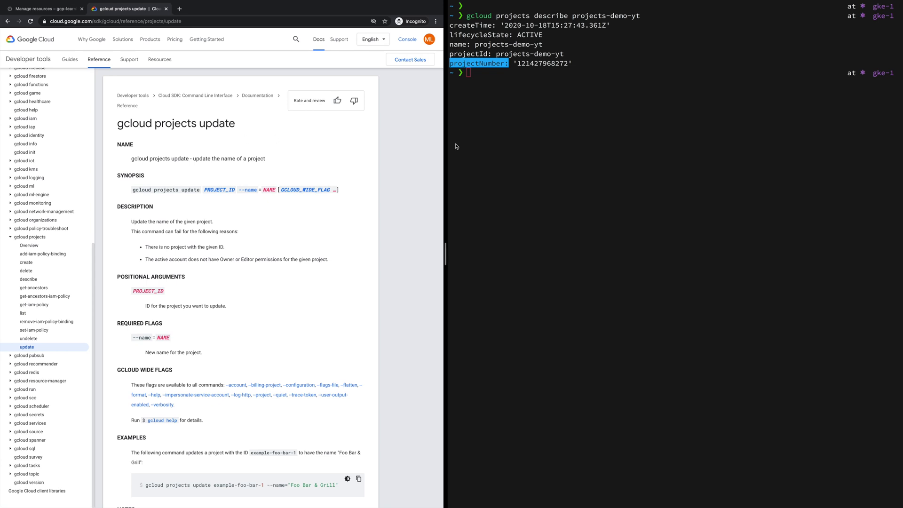
{"action": "left_click", "coordinate": [504, 146]}
{"action": "key", "text": "Return"}
{"action": "key", "text": "Return"}
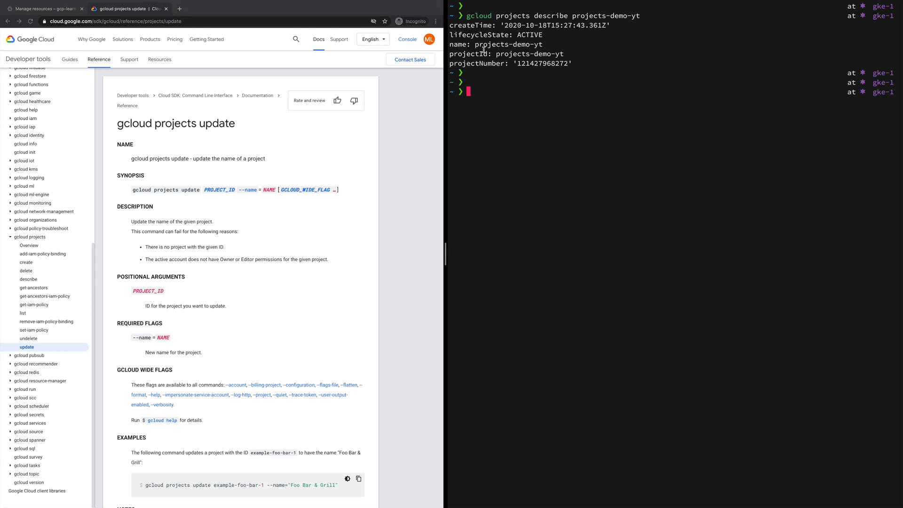
{"action": "left_click_drag", "start_coordinate": [476, 45], "coordinate": [542, 45]}
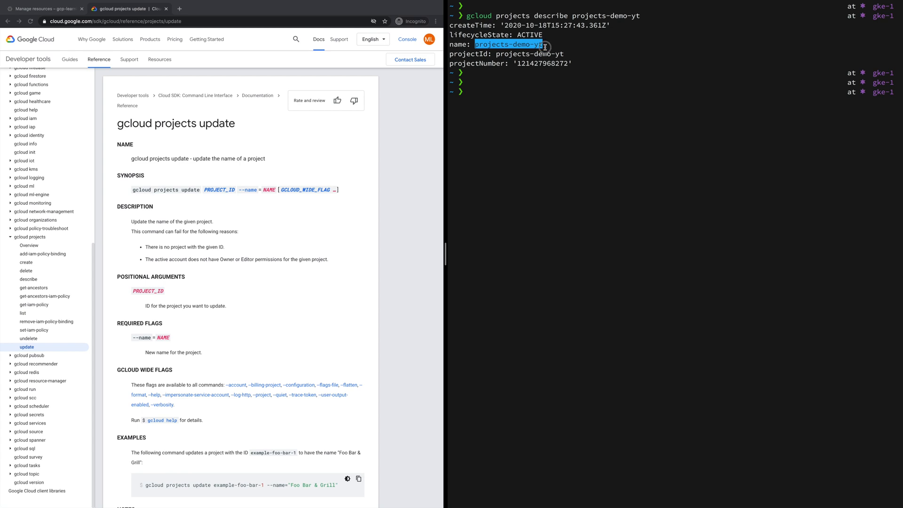
Rename the projects-demo-yt project by running gcloud projects update projects-demo-yt --name=NewProject.
{"action": "left_click", "coordinate": [541, 100]}
{"action": "type", "text": "gcloud"}
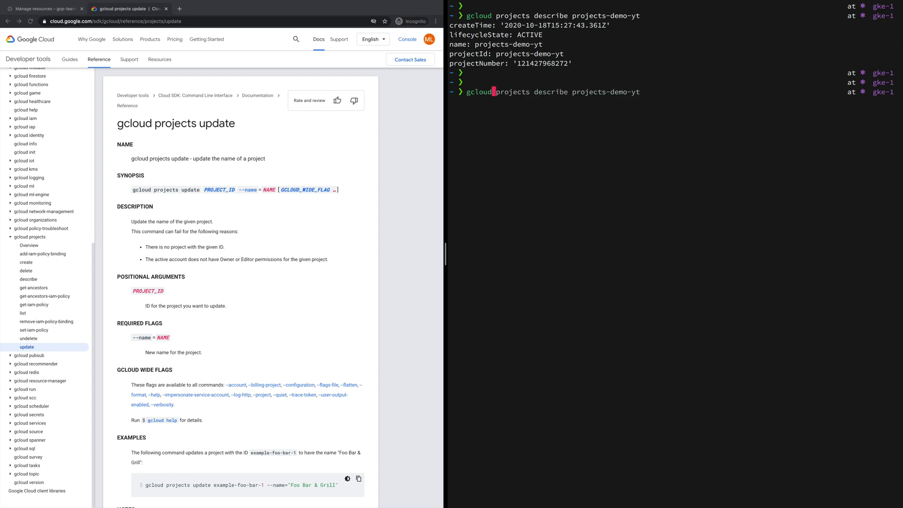
{"action": "type", "text": " projects update "}
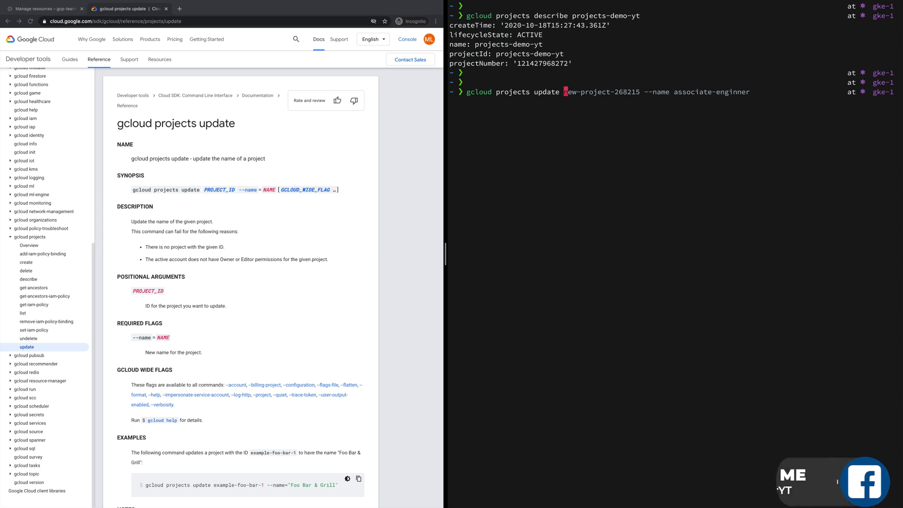
{"action": "type", "text": "pro"}
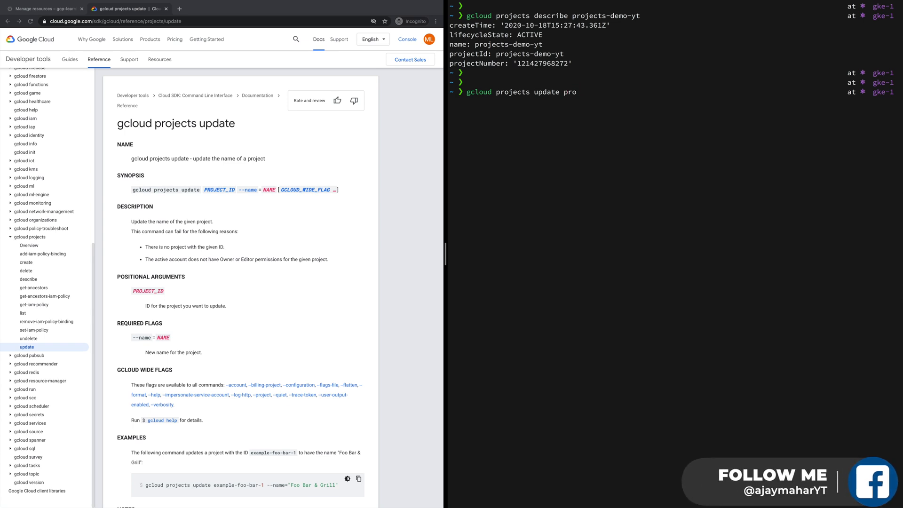
{"action": "type", "text": "jects-demo-"}
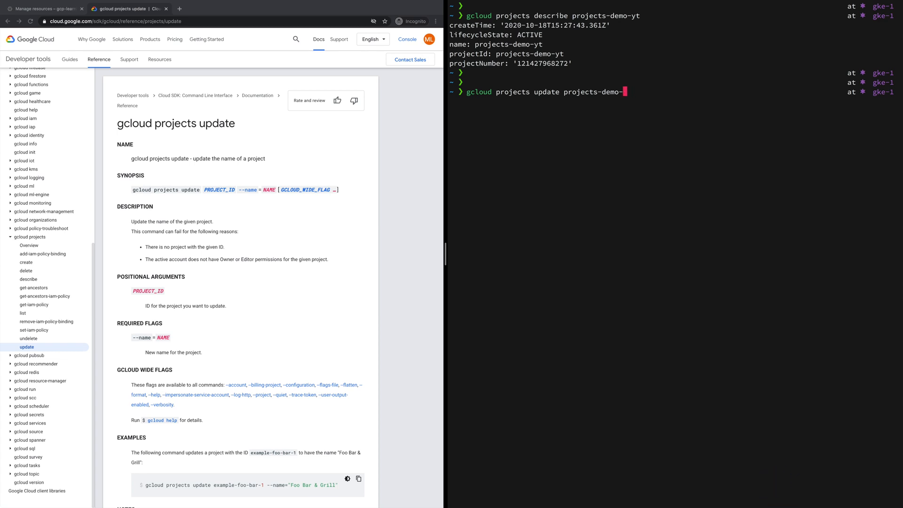
{"action": "type", "text": "jt  --name=NewProject"}
{"action": "key", "text": "Return"}
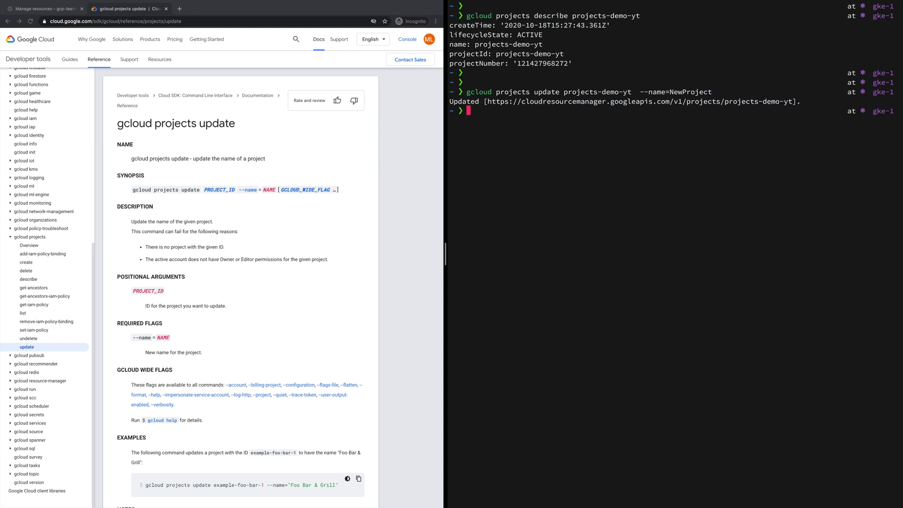
Rework the previous update command into gcloud projects list and run it.
{"action": "key", "text": "Return"}
{"action": "key", "text": "Return"}
{"action": "key", "text": "Up"}
{"action": "key", "text": "ctrl+a"}
{"action": "key", "text": "Right"}
{"action": "key", "text": "Right"}
{"action": "key", "text": "Right"}
{"action": "key", "text": "Right"}
{"action": "key", "text": "Right"}
{"action": "key", "text": "Right"}
{"action": "key", "text": "Right"}
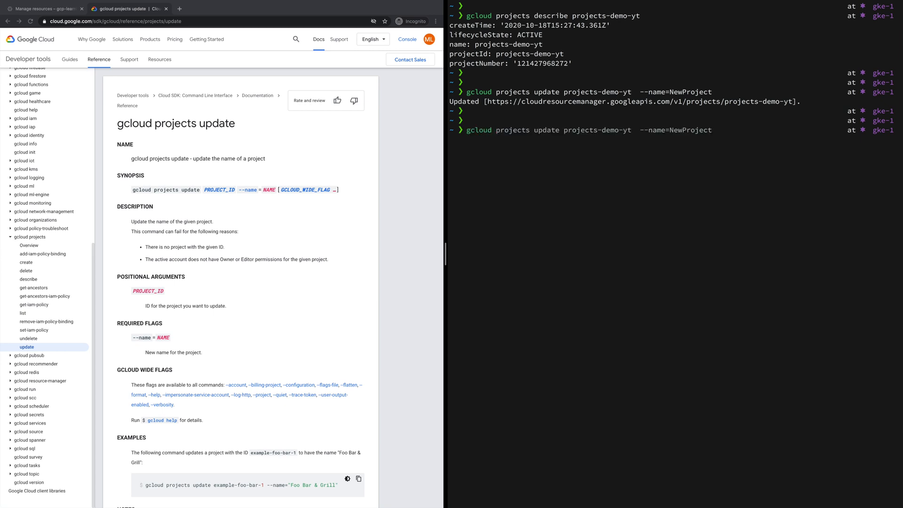
{"action": "key", "text": "Right"}
{"action": "key", "text": "Right"}
{"action": "key", "text": "Right"}
{"action": "key", "text": "Right"}
{"action": "key", "text": "Right"}
{"action": "key", "text": "Right"}
{"action": "key", "text": "Right"}
{"action": "key", "text": "Right"}
{"action": "key", "text": "Right"}
{"action": "key", "text": "ctrl+k"}
{"action": "type", "text": "li"}
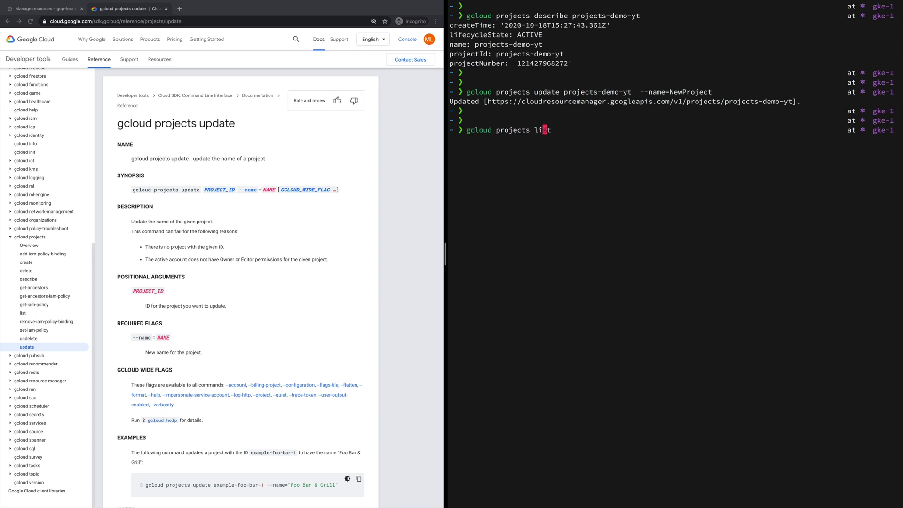
{"action": "type", "text": "st"}
{"action": "key", "text": "Return"}
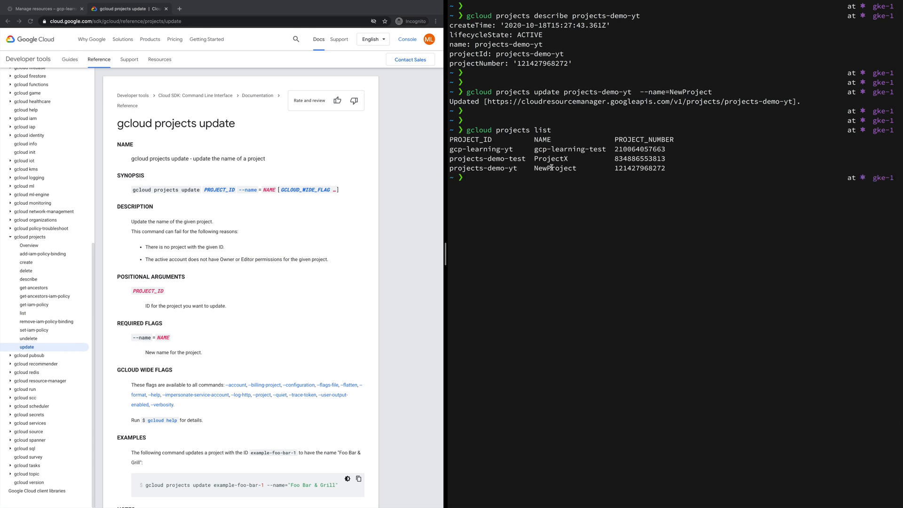
Check the name, project ID and project number of the projects-demo-yt entry in the project list.
{"action": "double_click", "coordinate": [551, 168]}
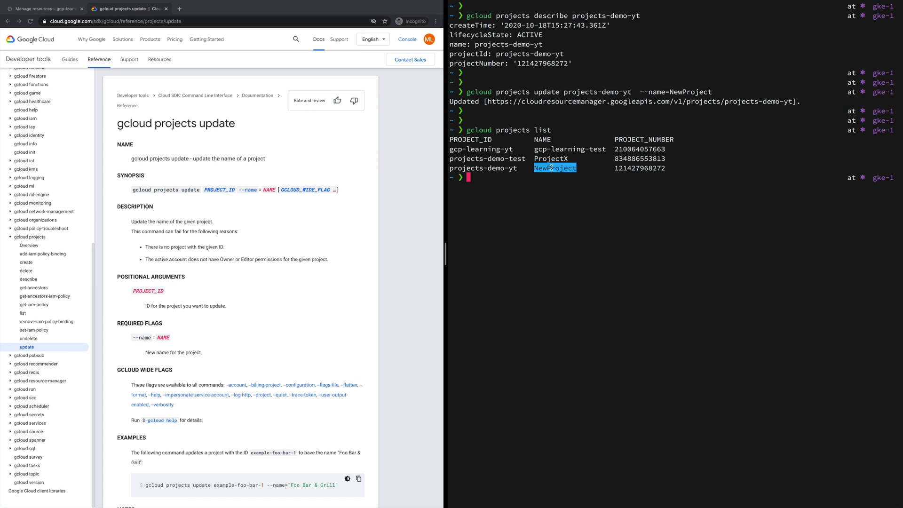
{"action": "double_click", "coordinate": [512, 168]}
{"action": "double_click", "coordinate": [629, 168]}
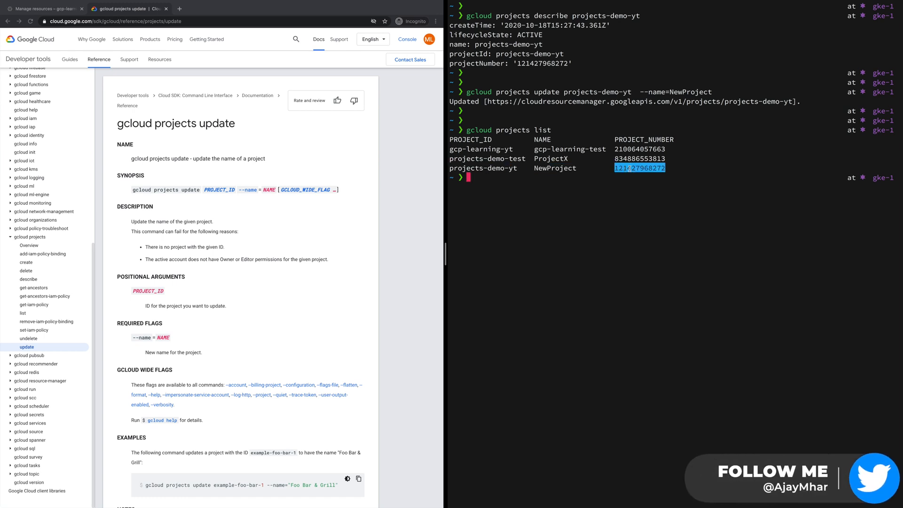
Bring up the gcloud projects list reference page and examine its list command flags.
{"action": "left_click", "coordinate": [29, 314]}
{"action": "scroll", "coordinate": [234, 259], "scroll_direction": "down", "scroll_amount": 3}
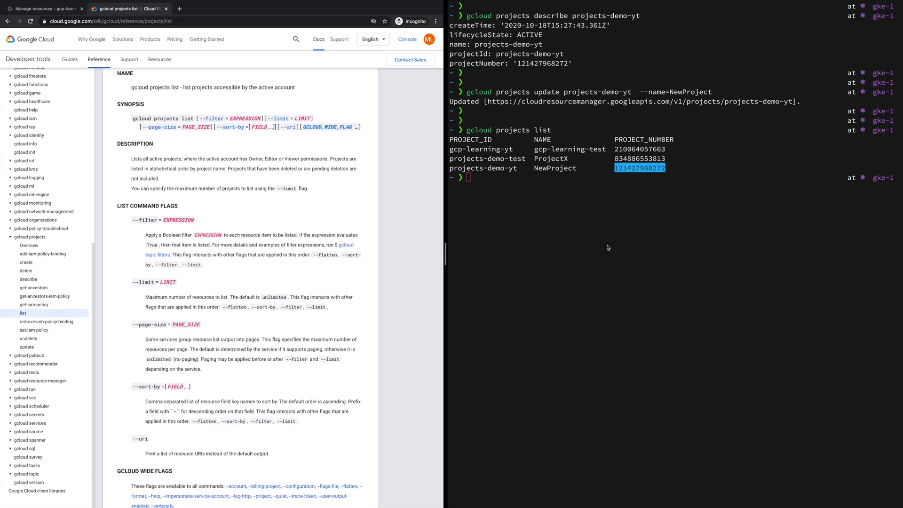
Run gcloud projects list --filter=yt in the terminal and highlight the matching project IDs in the output.
{"action": "left_click", "coordinate": [657, 248]}
{"action": "key", "text": "Return"}
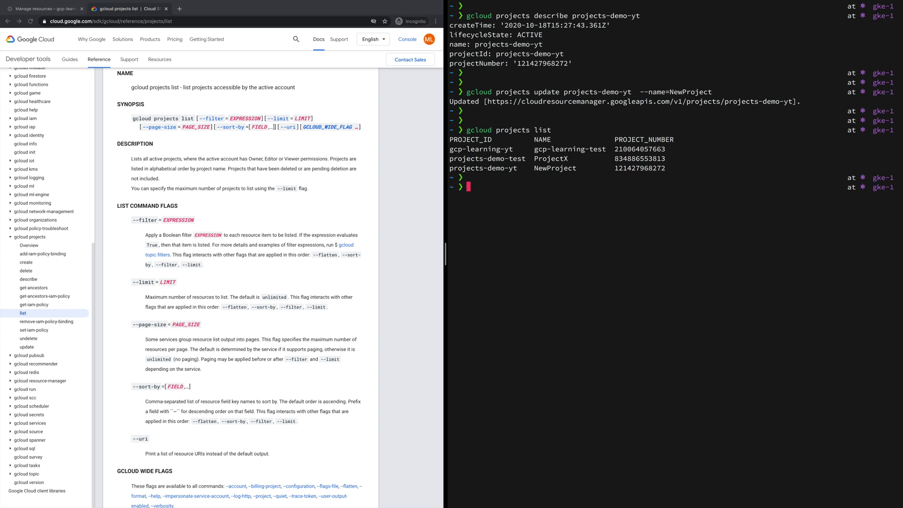
{"action": "type", "text": "gh"}
{"action": "key", "text": "BackSpace"}
{"action": "key", "text": "BackSpace"}
{"action": "type", "text": "gcloud projects list "}
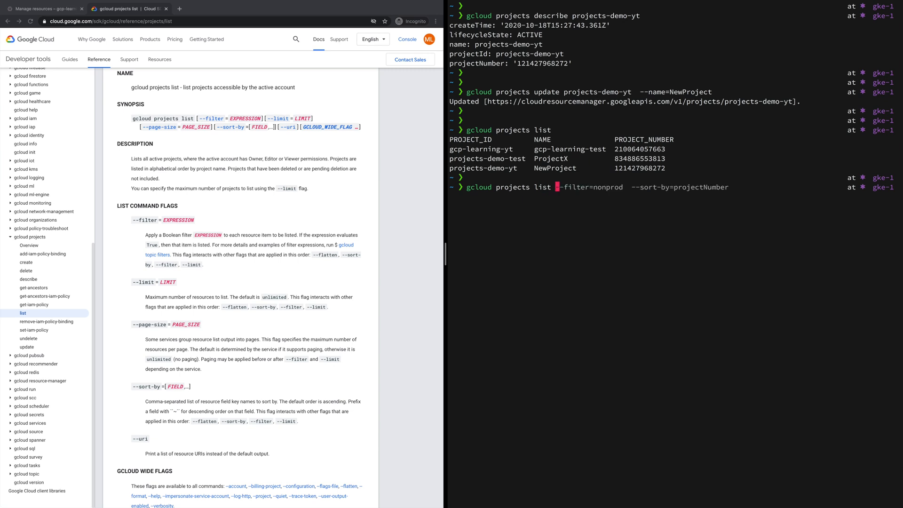
{"action": "type", "text": "--filter=yt"}
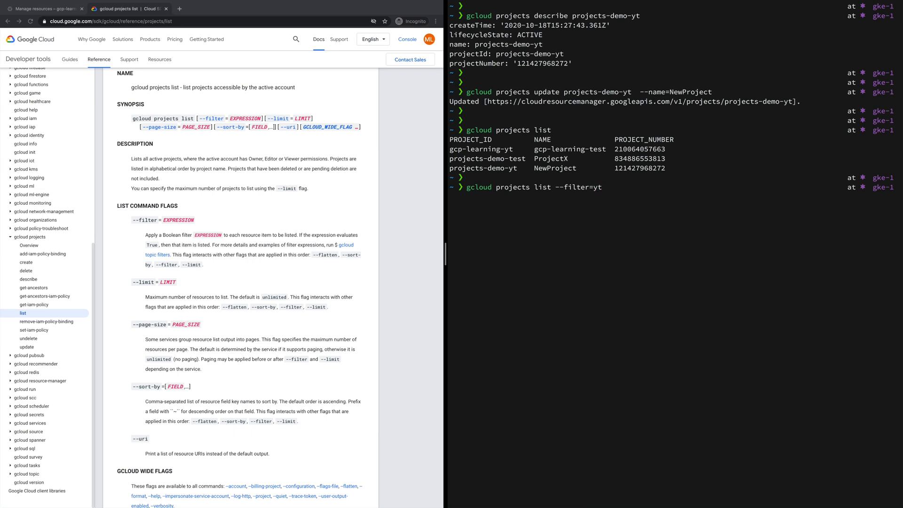
{"action": "key", "text": "Return"}
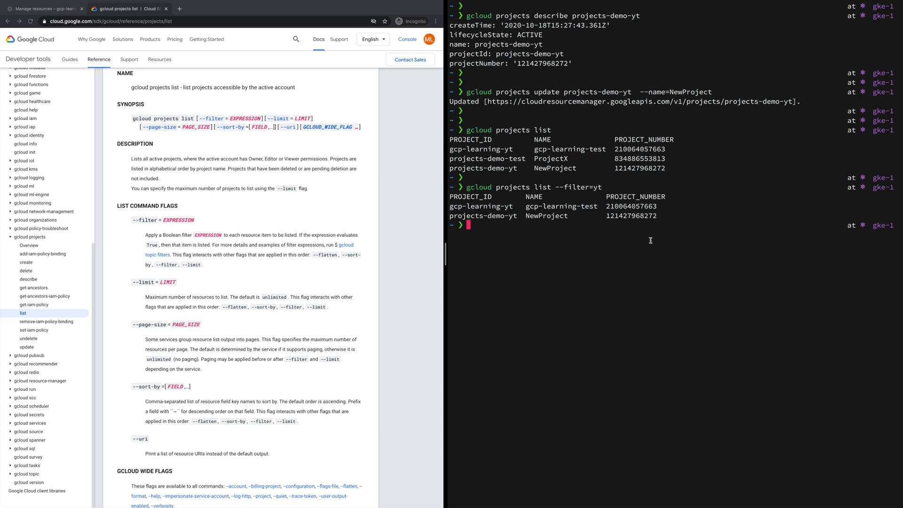
{"action": "left_click_drag", "start_coordinate": [466, 207], "coordinate": [516, 215]}
{"action": "left_click", "coordinate": [578, 240]}
Recall the filtered list command, replace its filter flag with --limit=2 and run gcloud projects list --limit=2.
{"action": "key", "text": "Up"}
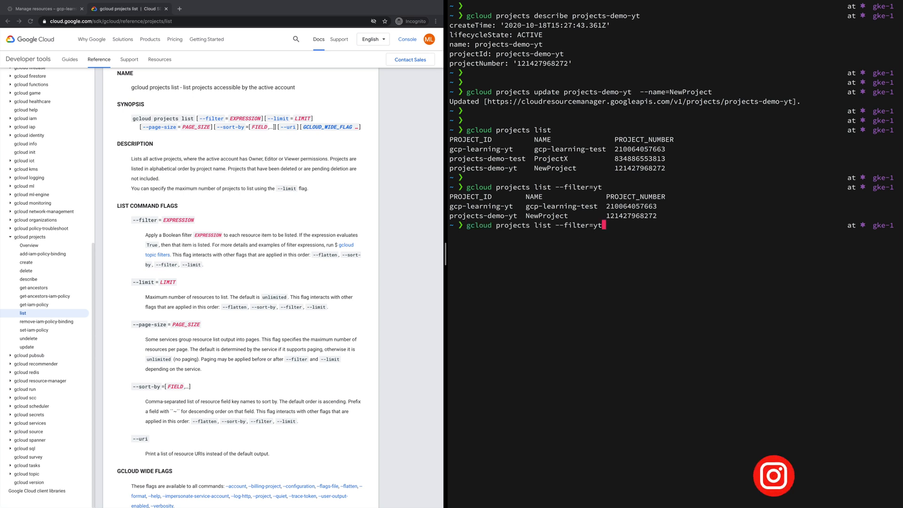
{"action": "key", "text": "Left"}
{"action": "key", "text": "Left"}
{"action": "key", "text": "Left"}
{"action": "key", "text": "Left"}
{"action": "key", "text": "Left"}
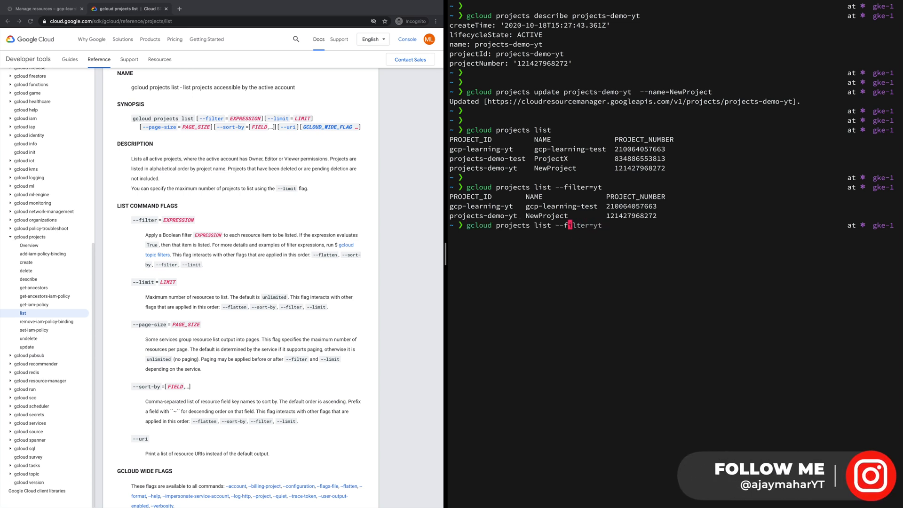
{"action": "key", "text": "Left"}
{"action": "key", "text": "Left"}
{"action": "key", "text": "Left"}
{"action": "key", "text": "ctrl+k"}
{"action": "type", "text": "limit="}
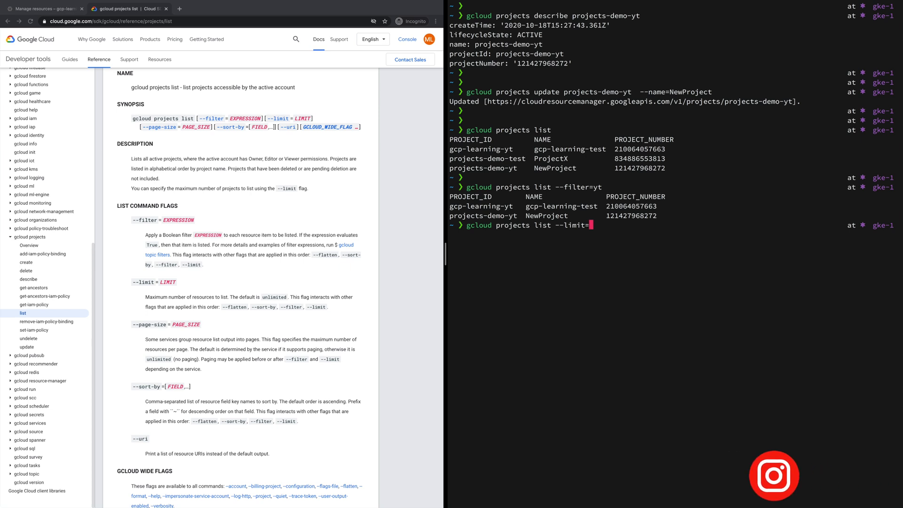
{"action": "type", "text": "2"}
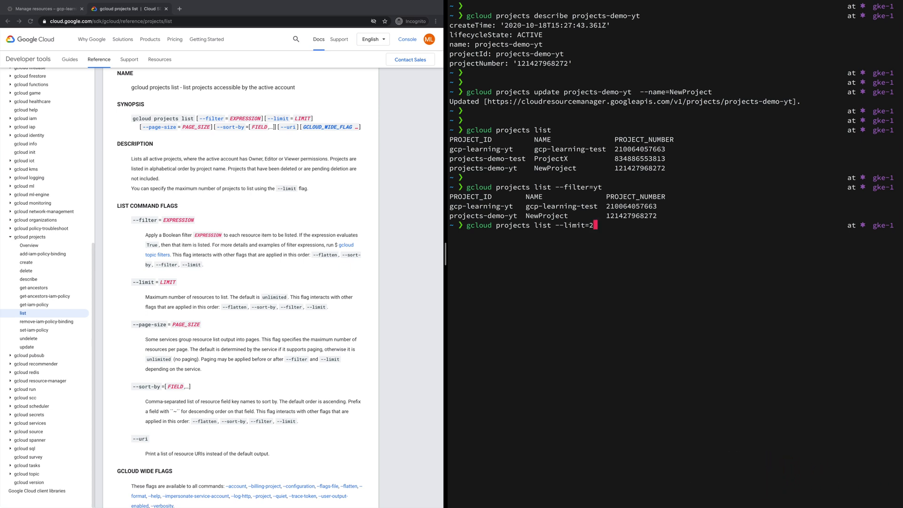
{"action": "key", "text": "Return"}
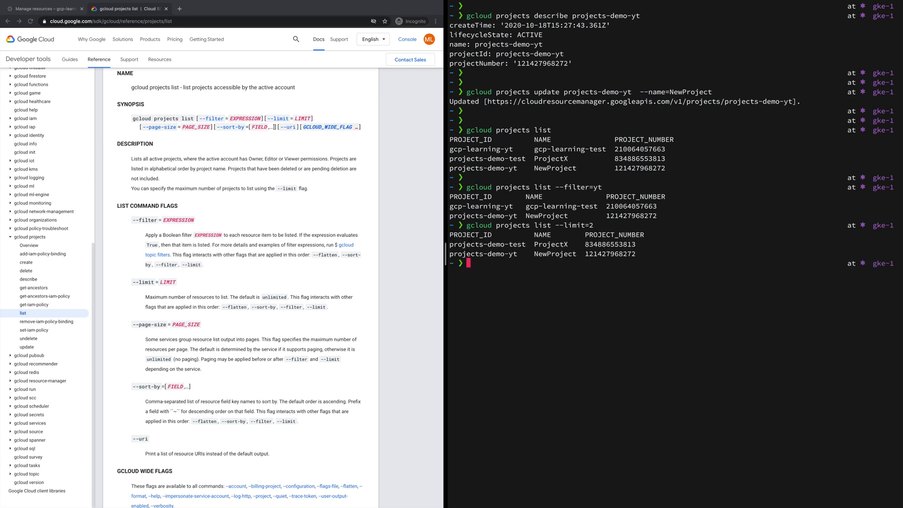
Combine both flags by running gcloud projects list --filter=yt --limit=1.
{"action": "type", "text": "gcloud projects list --fil"}
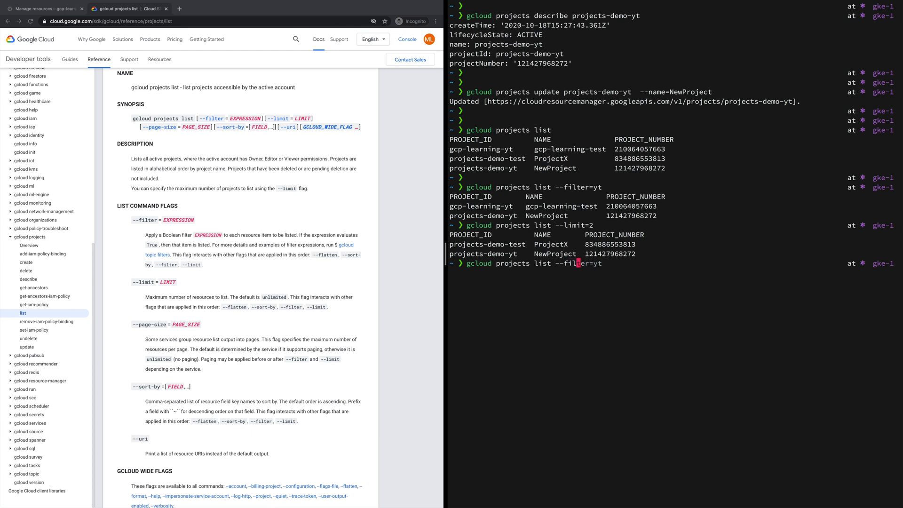
{"action": "key", "text": "Right"}
{"action": "type", "text": "--limit="}
{"action": "key", "text": "Return"}
{"action": "key", "text": "Return"}
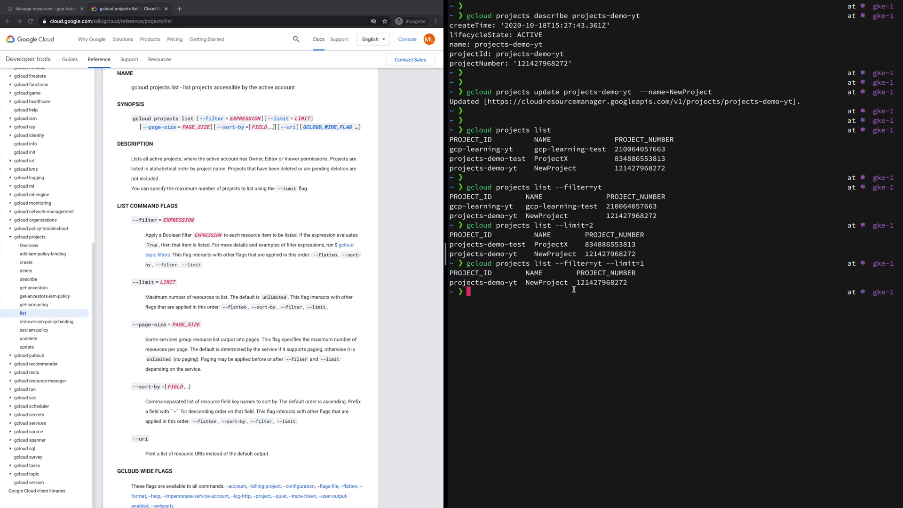
Consult the --sort-by flag and examples in the reference page, and run gcloud projects list without any flags.
{"action": "scroll", "coordinate": [129, 290], "scroll_direction": "down", "scroll_amount": 3}
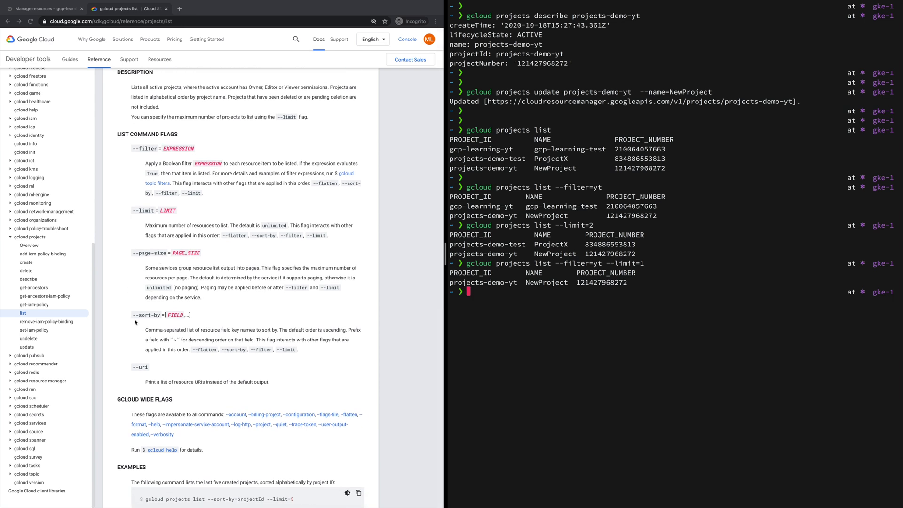
{"action": "scroll", "coordinate": [189, 314], "scroll_direction": "down", "scroll_amount": 2}
{"action": "key", "text": "Return"}
{"action": "key", "text": "Return"}
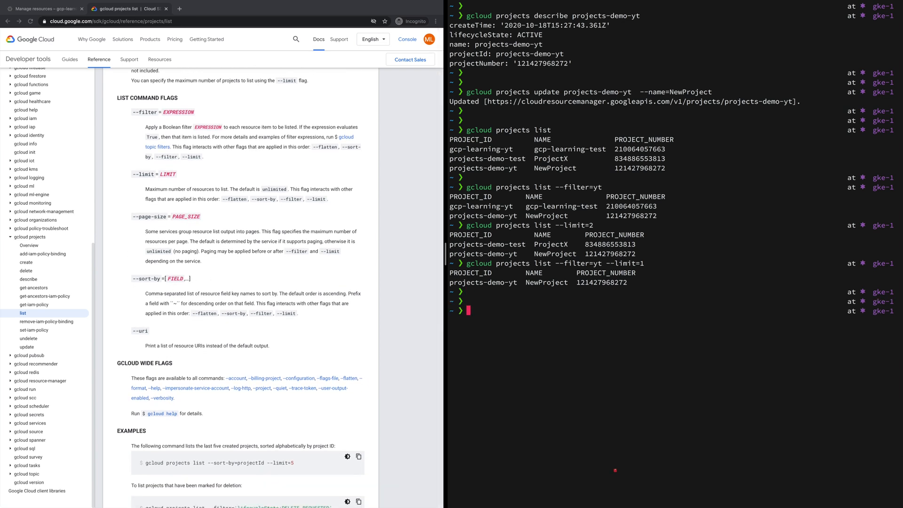
{"action": "type", "text": "g"}
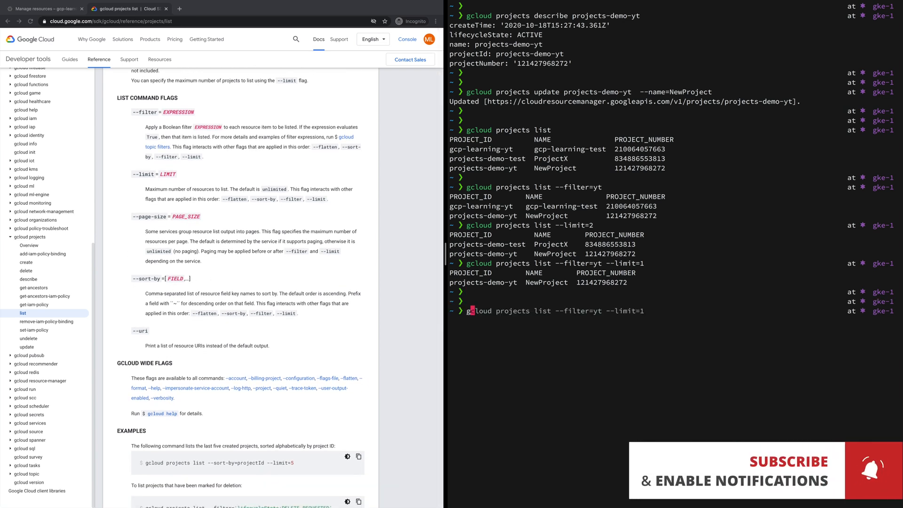
{"action": "type", "text": "cloud po"}
{"action": "key", "text": "BackSpace"}
{"action": "type", "text": "rojects"}
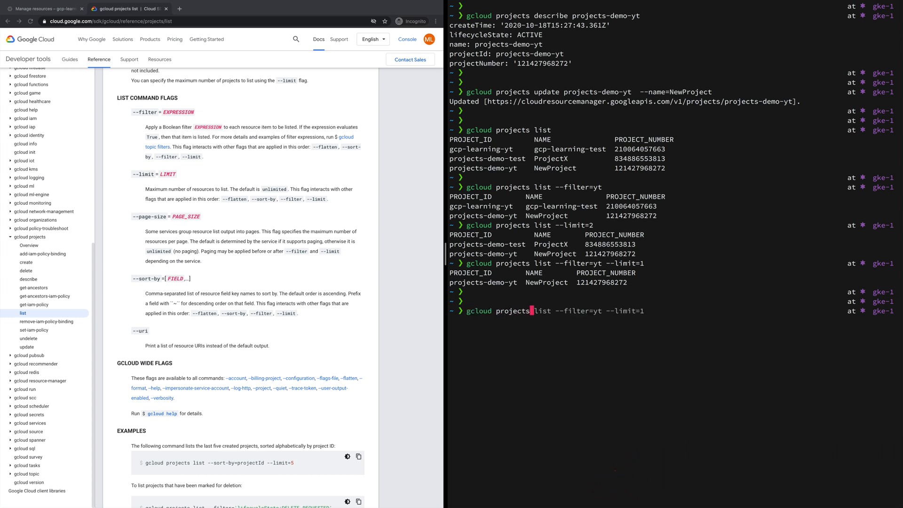
{"action": "type", "text": " list --filter=yt -"}
{"action": "key", "text": "BackSpace"}
{"action": "key", "text": "BackSpace"}
{"action": "key", "text": "BackSpace"}
{"action": "key", "text": "Return"}
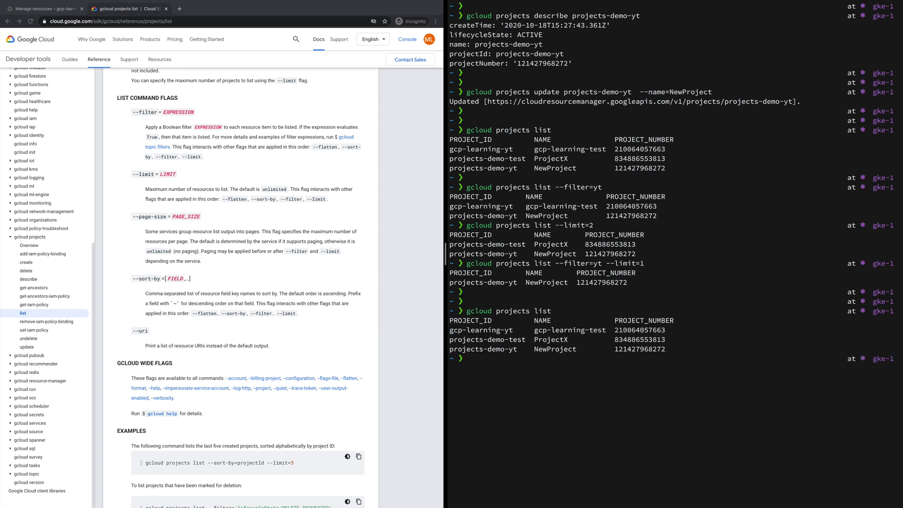
Sort the project list by project ID by running gcloud projects list --sort-by=projectId.
{"action": "key", "text": "Return"}
{"action": "type", "text": "]"}
{"action": "key", "text": "Return"}
{"action": "type", "text": "gcloud"}
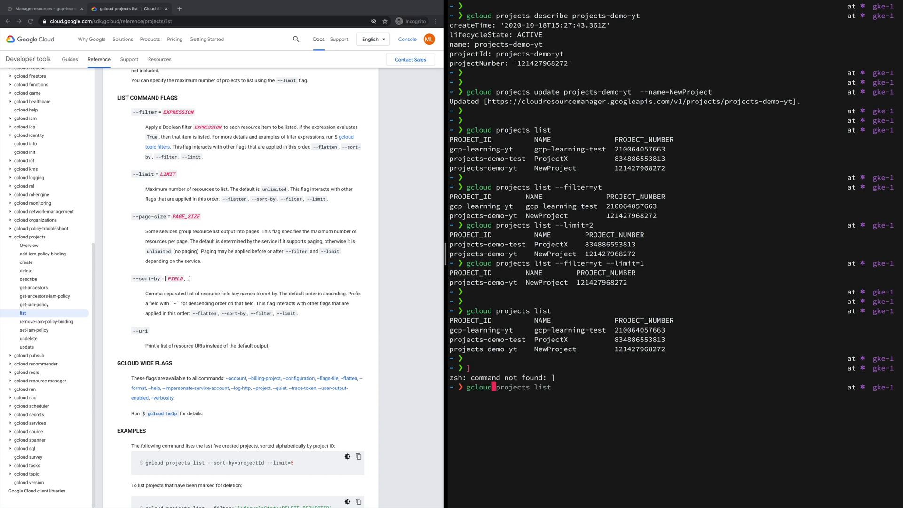
{"action": "type", "text": " projects list --sort-by="}
{"action": "double_click", "coordinate": [479, 320]}
{"action": "left_click", "coordinate": [546, 320]}
{"action": "double_click", "coordinate": [644, 320]}
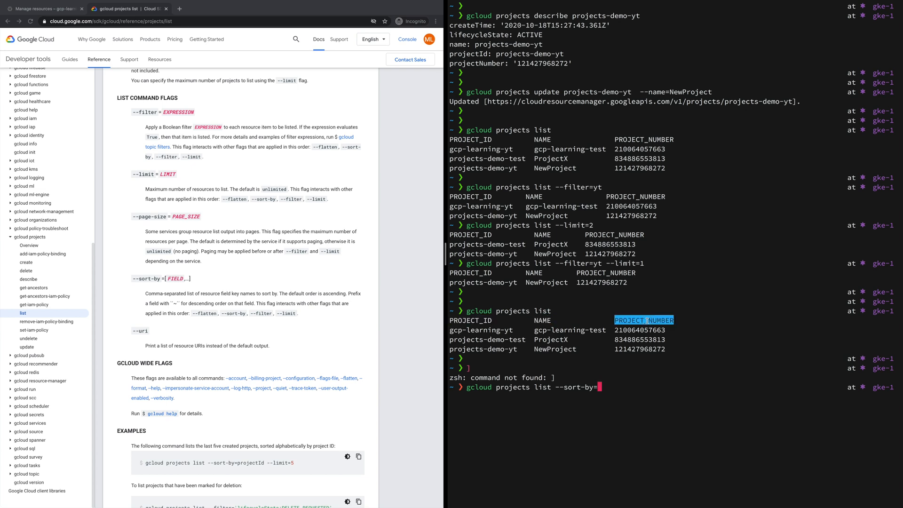
{"action": "double_click", "coordinate": [489, 321]}
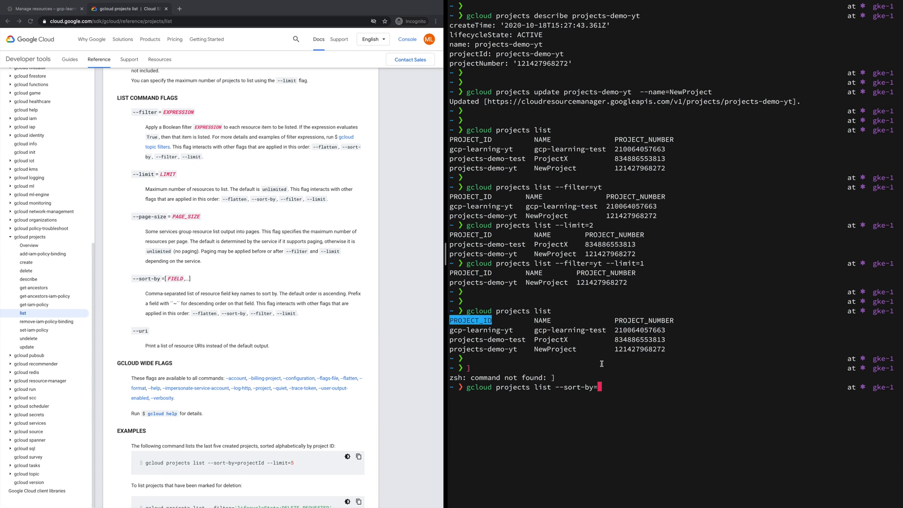
{"action": "left_click", "coordinate": [610, 387]}
{"action": "type", "text": "projectI"}
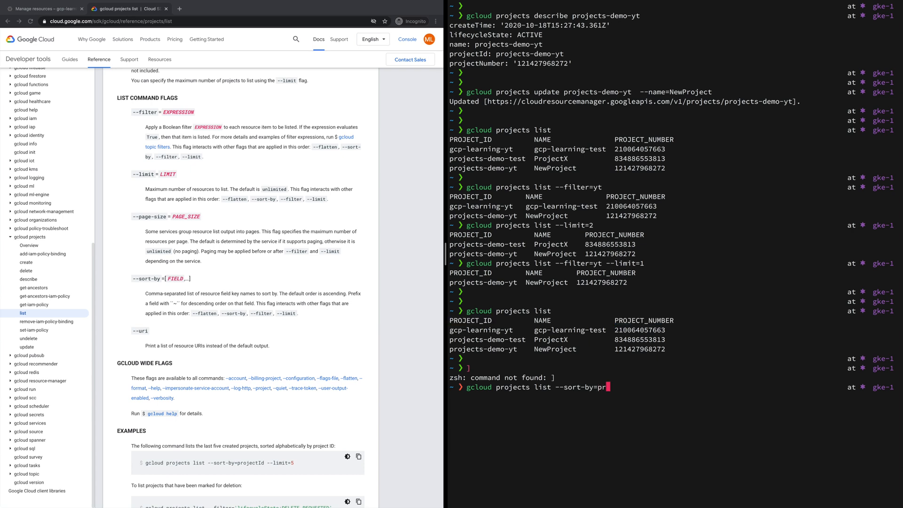
{"action": "type", "text": "d"}
{"action": "key", "text": "Return"}
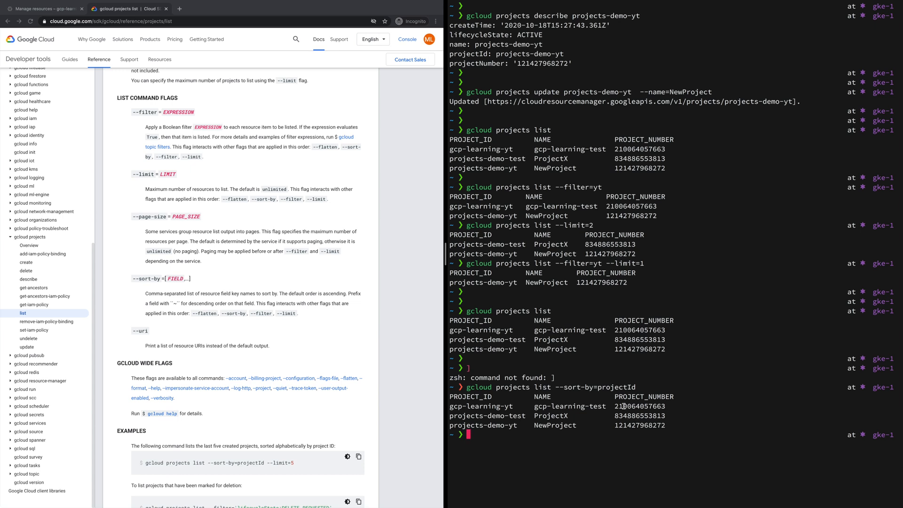
Rework the sort command into gcloud projects list --sort-by=projectNumber, run it and highlight the sorted output.
{"action": "key", "text": "Up"}
{"action": "key", "text": "Left"}
{"action": "key", "text": "Left"}
{"action": "key", "text": "Left"}
{"action": "key", "text": "Left"}
{"action": "key", "text": "Left"}
{"action": "key", "text": "Left"}
{"action": "key", "text": "Left"}
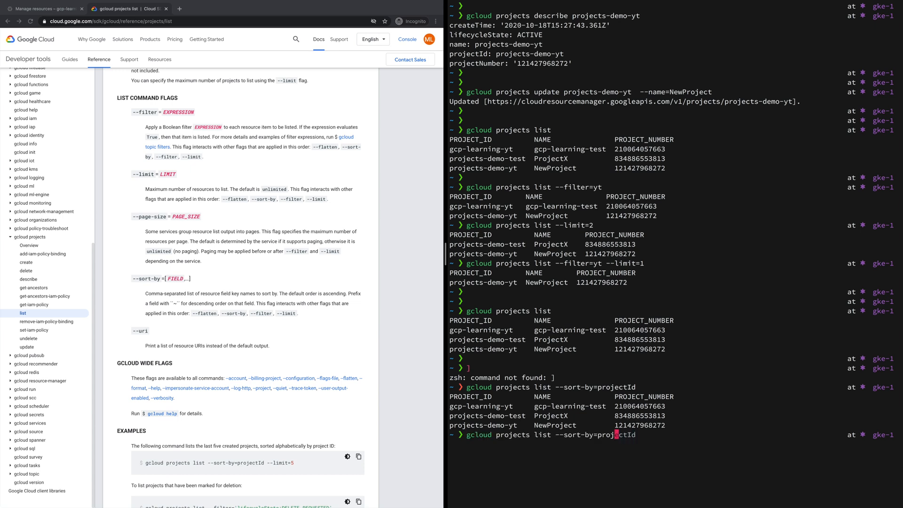
{"action": "type", "text": "ojectNumber"}
{"action": "key", "text": "Return"}
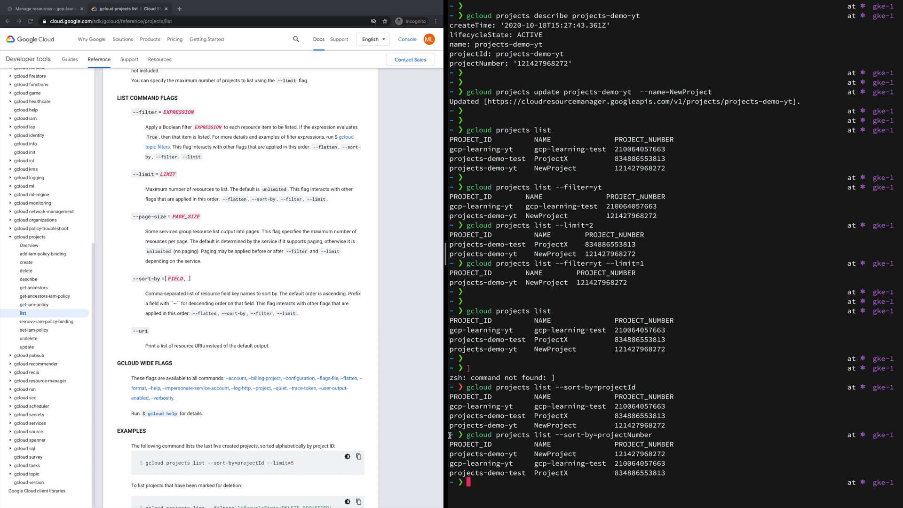
{"action": "left_click_drag", "start_coordinate": [450, 433], "coordinate": [671, 475]}
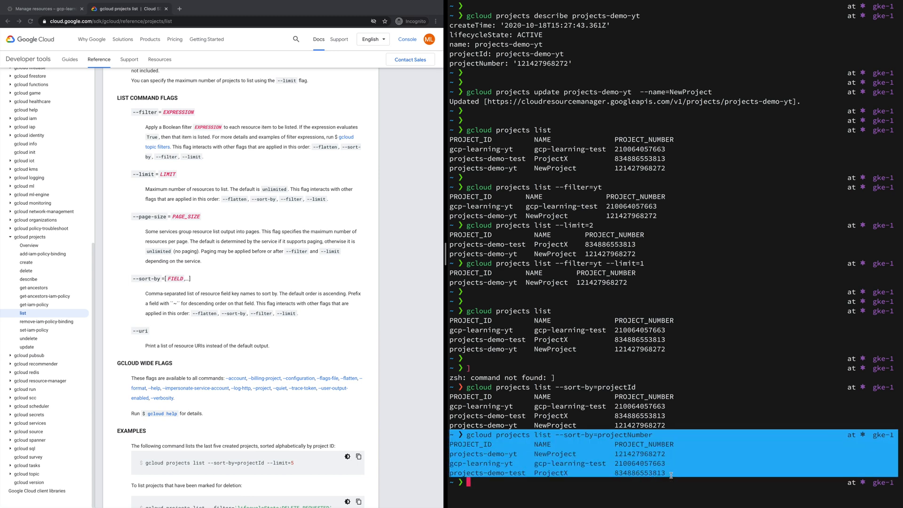
{"action": "left_click", "coordinate": [675, 461]}
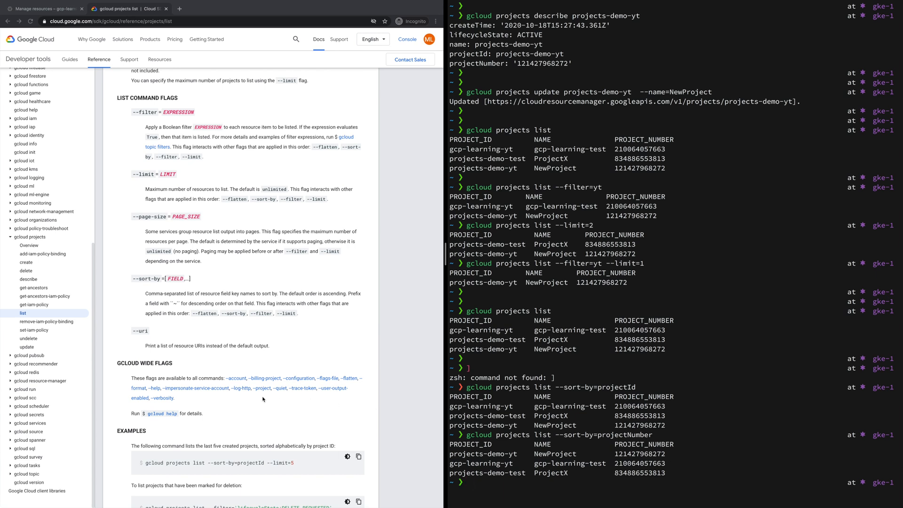
Open the gcloud projects delete reference page and clear the terminal output.
{"action": "scroll", "coordinate": [164, 336], "scroll_direction": "up", "scroll_amount": 4}
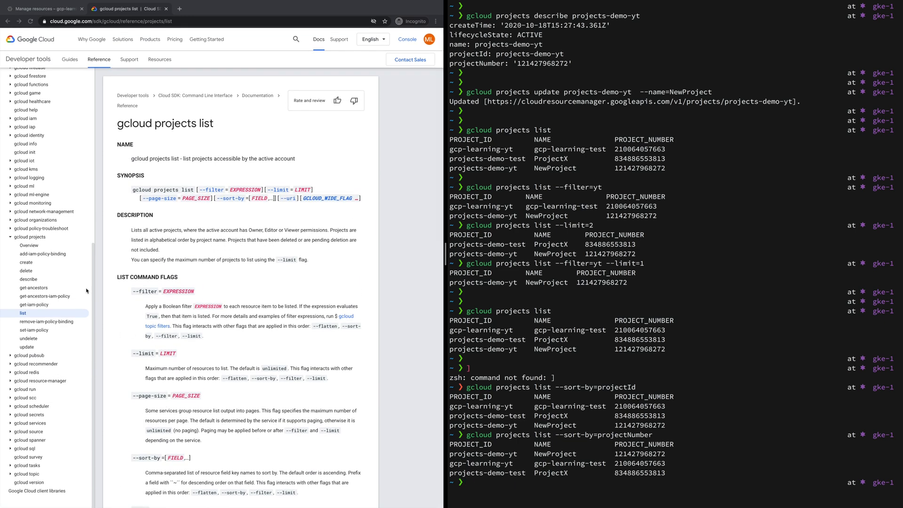
{"action": "left_click", "coordinate": [29, 272]}
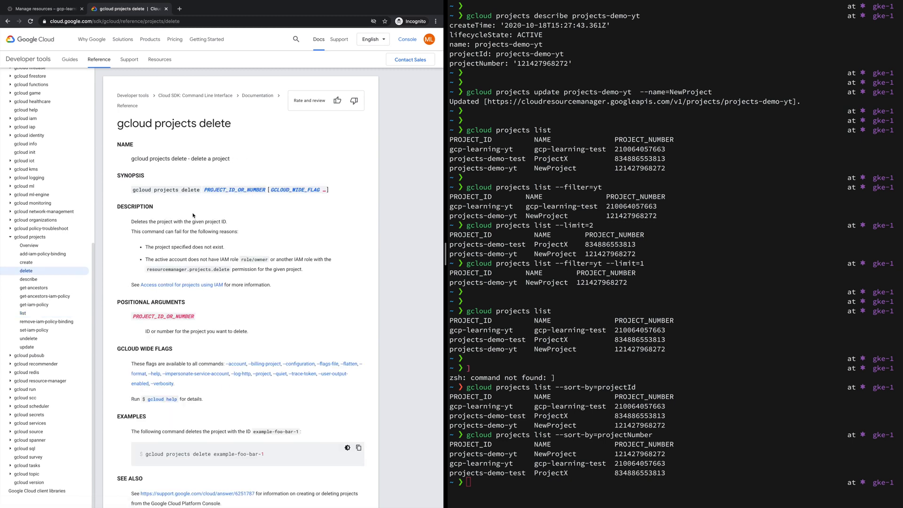
{"action": "left_click", "coordinate": [706, 259]}
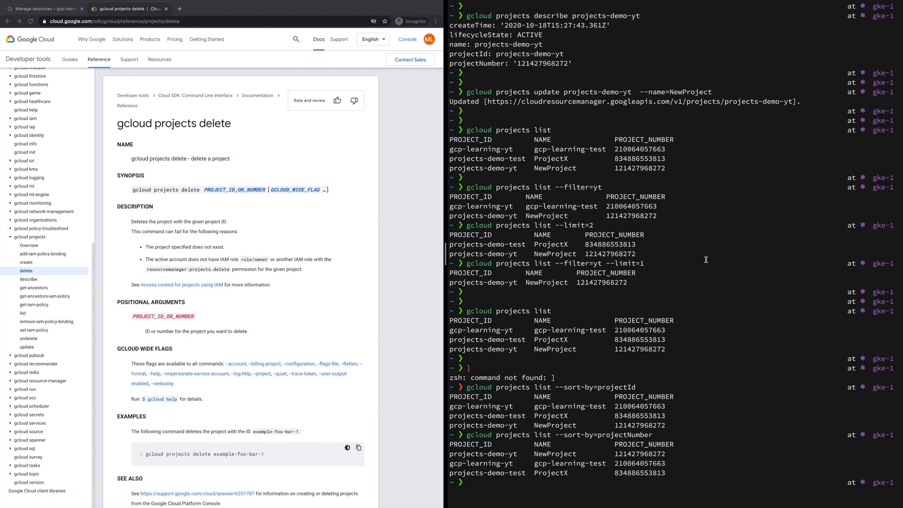
{"action": "key", "text": "ctrl+l"}
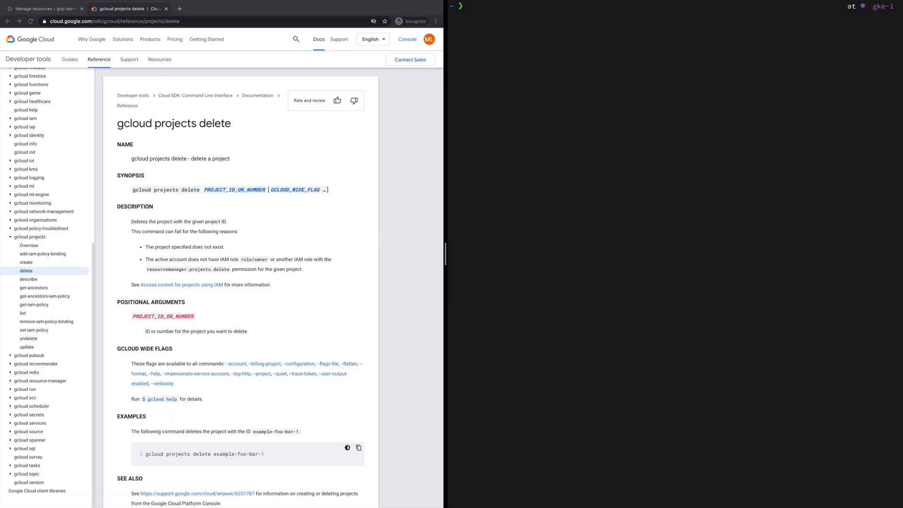
{"action": "key", "text": "Return"}
Highlight gcloud projects delete in the reference synopsis, and run gcloud projects list in the terminal.
{"action": "left_click", "coordinate": [139, 193]}
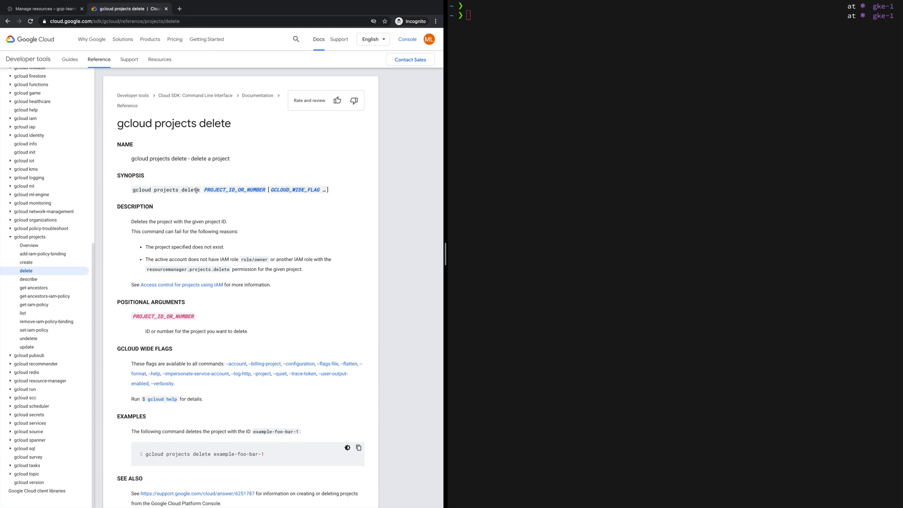
{"action": "left_click_drag", "start_coordinate": [199, 191], "coordinate": [133, 190]}
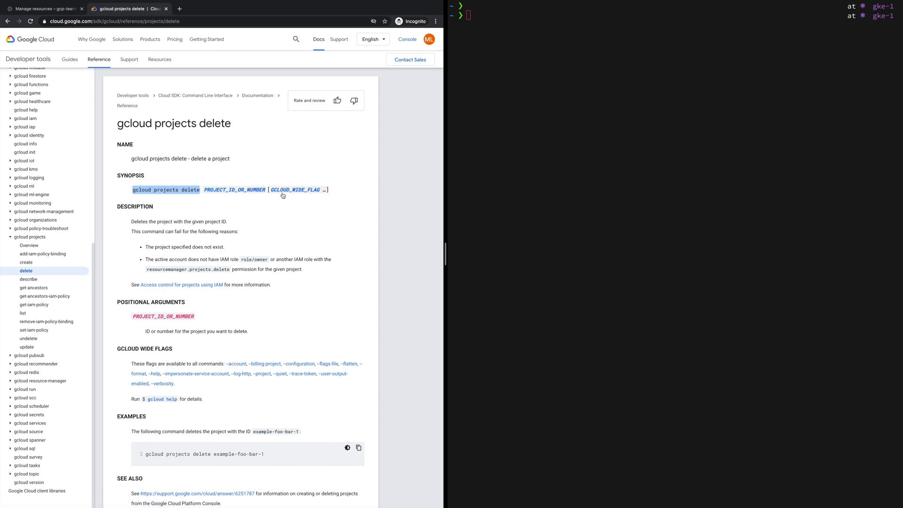
{"action": "left_click", "coordinate": [551, 170]}
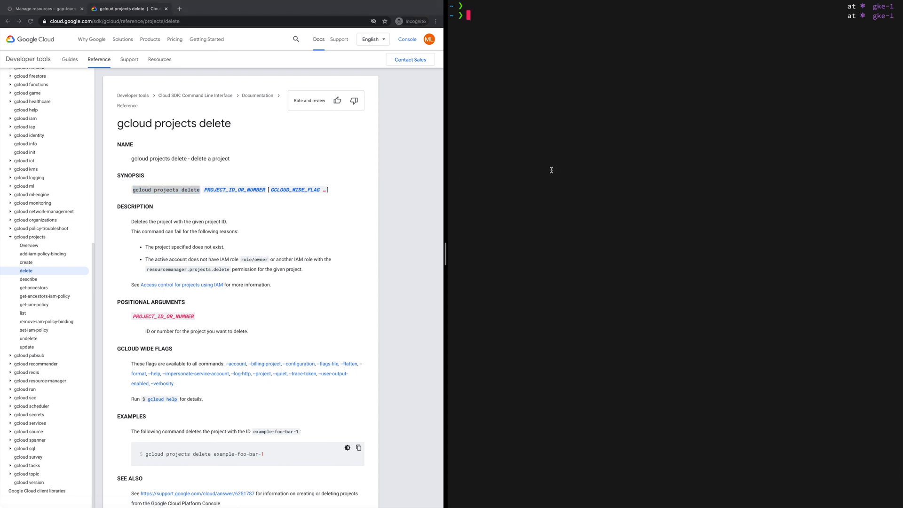
{"action": "type", "text": "gcloud "}
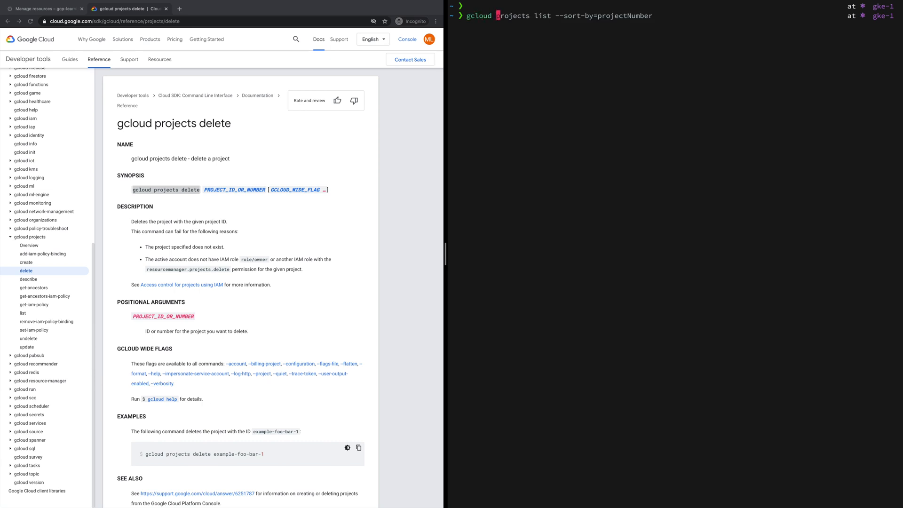
{"action": "type", "text": "projects list"}
{"action": "key", "text": "Return"}
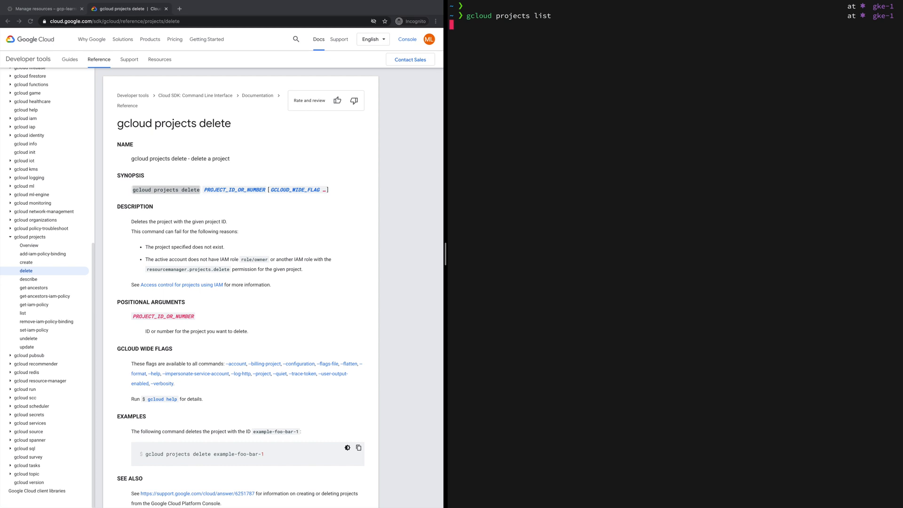
{"action": "key", "text": "Return"}
{"action": "key", "text": "Return"}
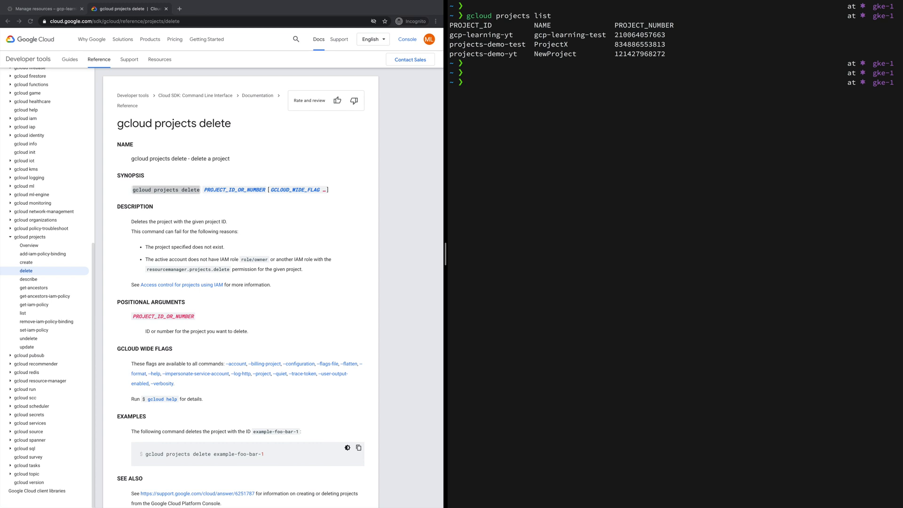
Open the Google Cloud console's home dashboard, view all projects in the project selector, and close the selector without switching projects.
{"action": "left_click", "coordinate": [28, 9]}
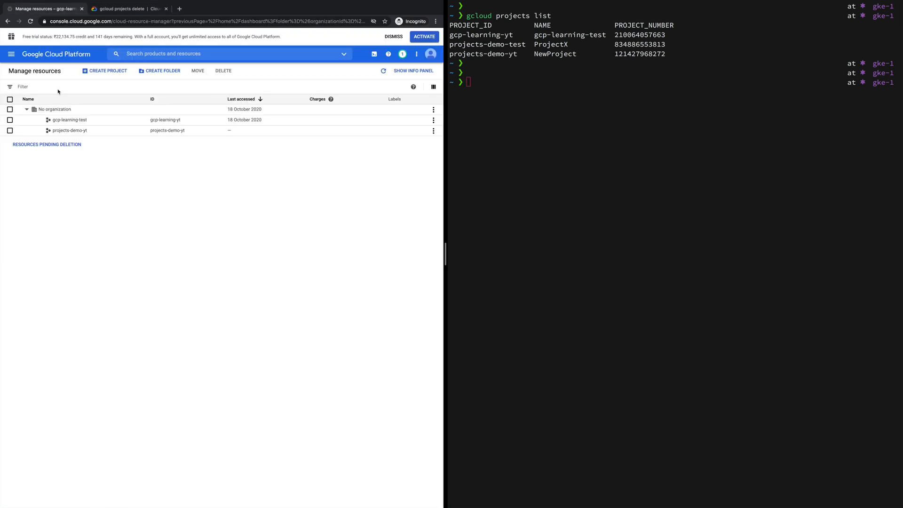
{"action": "left_click", "coordinate": [11, 54]}
{"action": "mouse_move", "coordinate": [52, 73]}
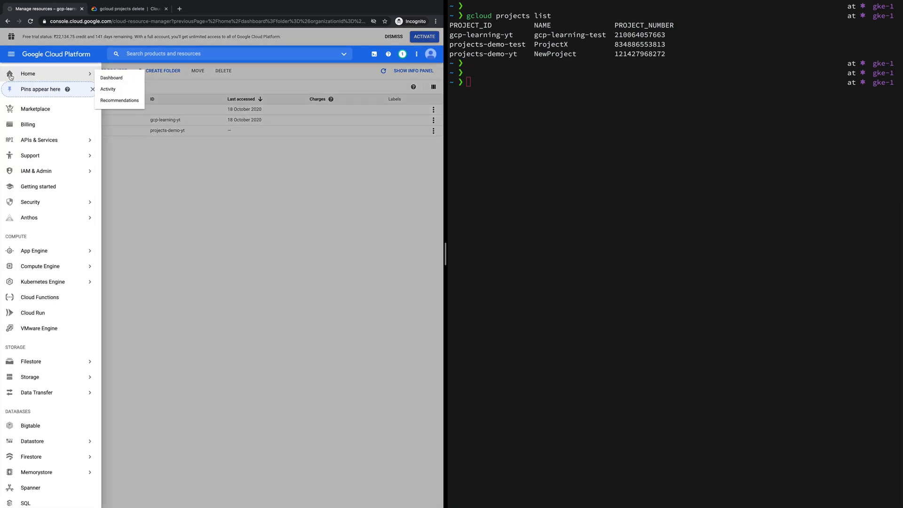
{"action": "left_click", "coordinate": [127, 79]}
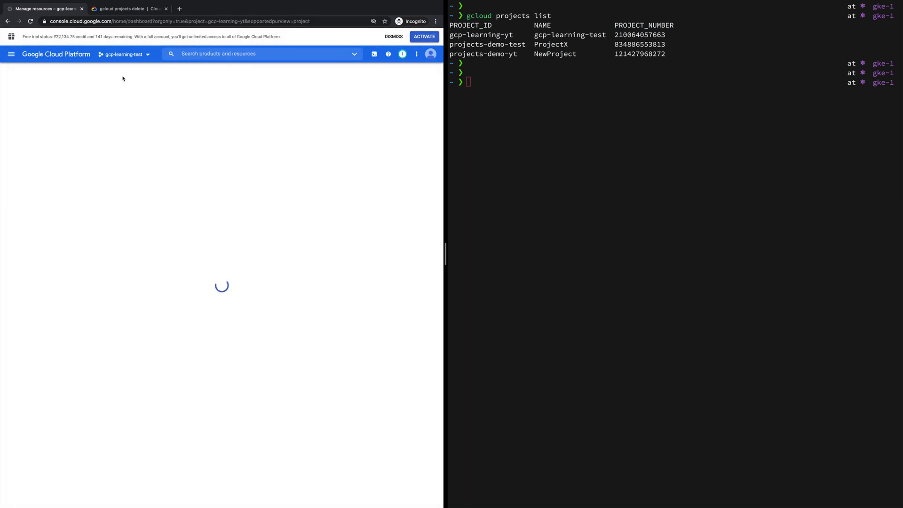
{"action": "left_click", "coordinate": [140, 55]}
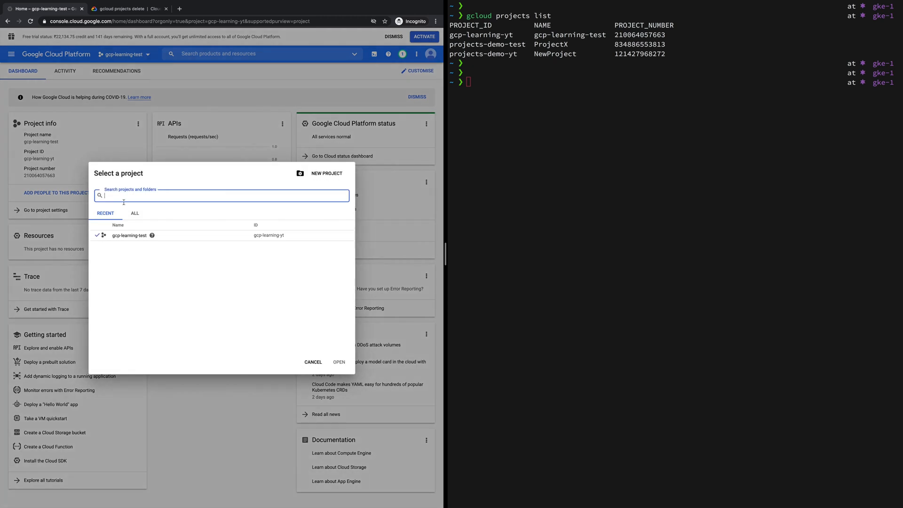
{"action": "left_click", "coordinate": [135, 214]}
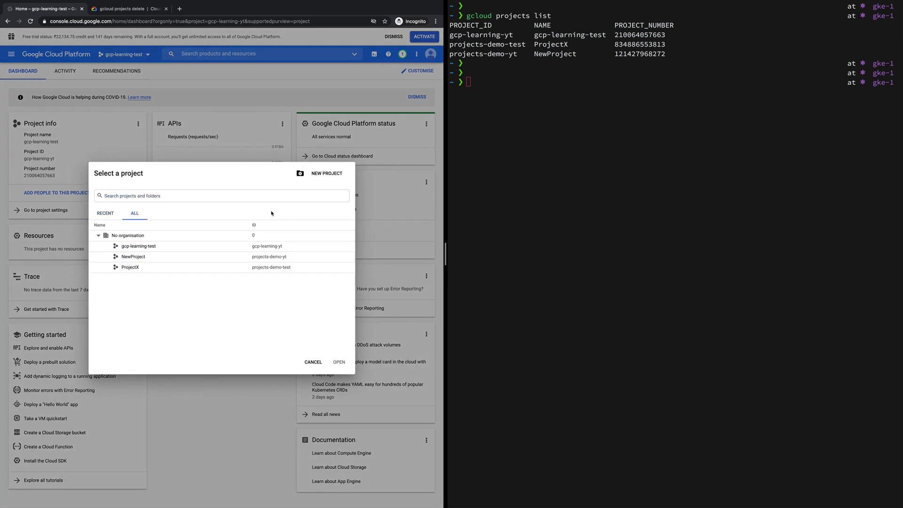
{"action": "left_click", "coordinate": [314, 363]}
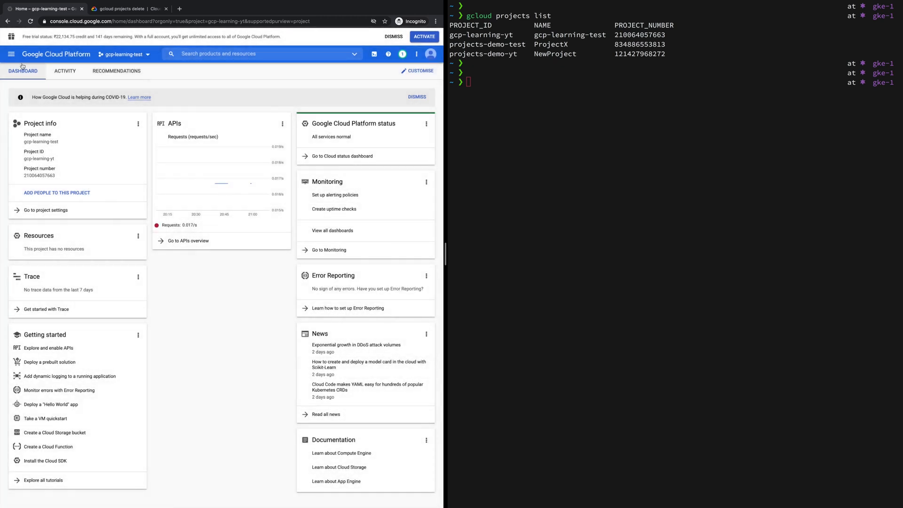
Open the Manage Resources page under IAM & Admin and reload it to refresh the project list.
{"action": "left_click", "coordinate": [11, 54]}
{"action": "mouse_move", "coordinate": [58, 171]}
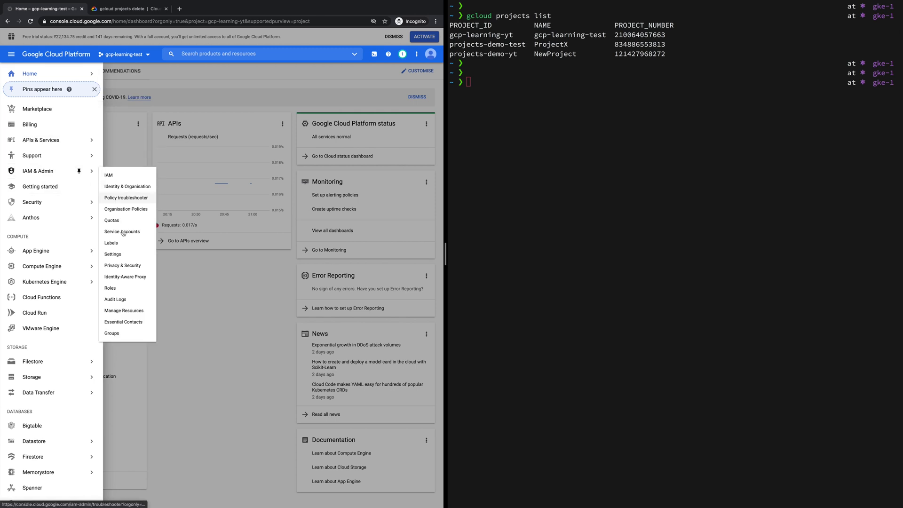
{"action": "left_click", "coordinate": [134, 311]}
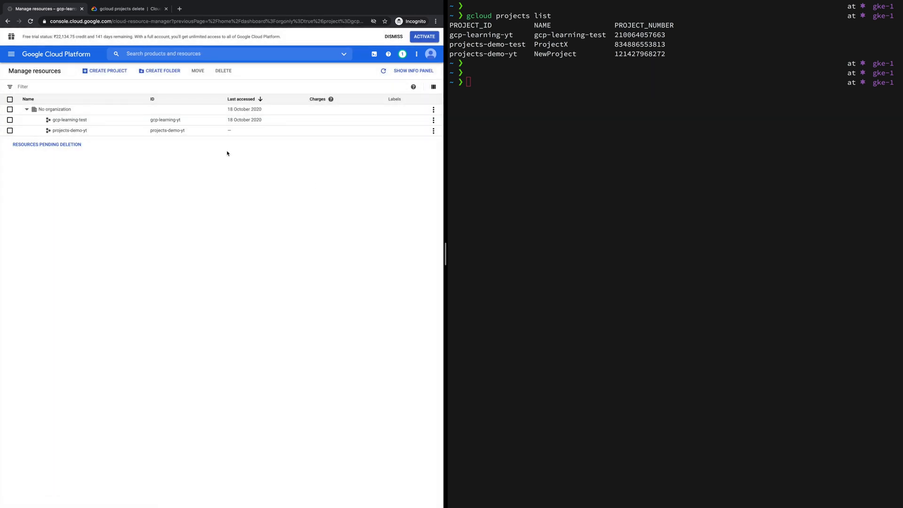
{"action": "left_click", "coordinate": [30, 22]}
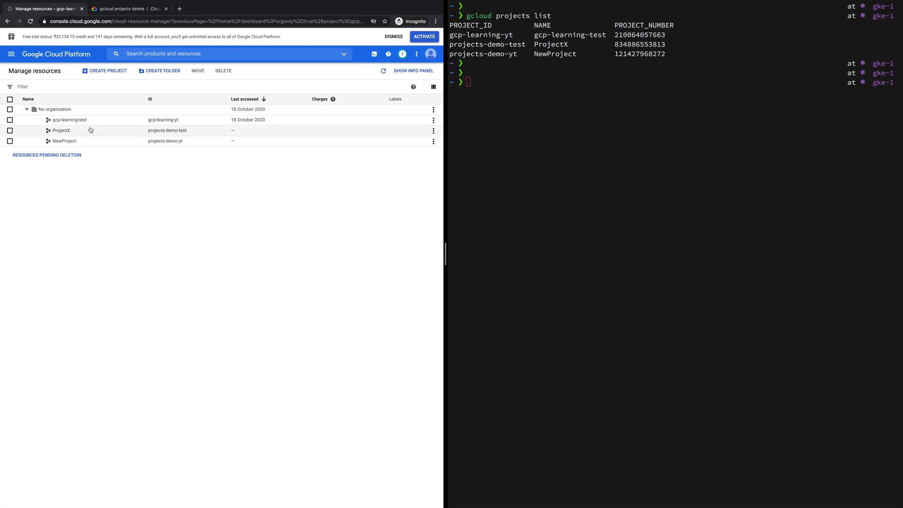
{"action": "left_click", "coordinate": [538, 175]}
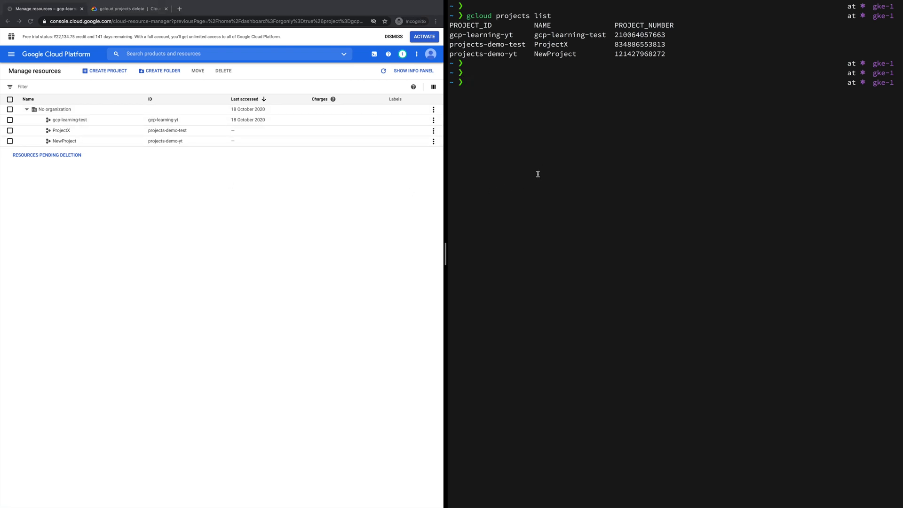
{"action": "type", "text": "gcloud projects delete"}
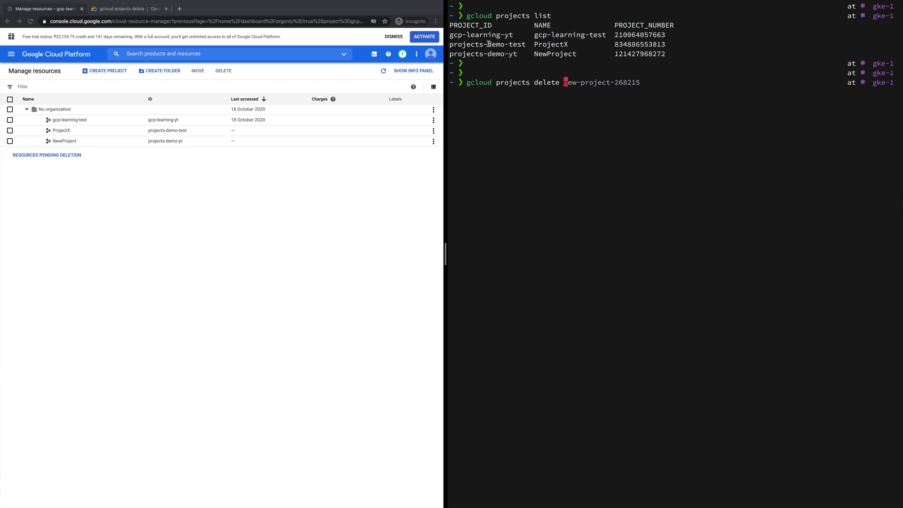
{"action": "double_click", "coordinate": [648, 44]}
{"action": "key", "text": "super+v"}
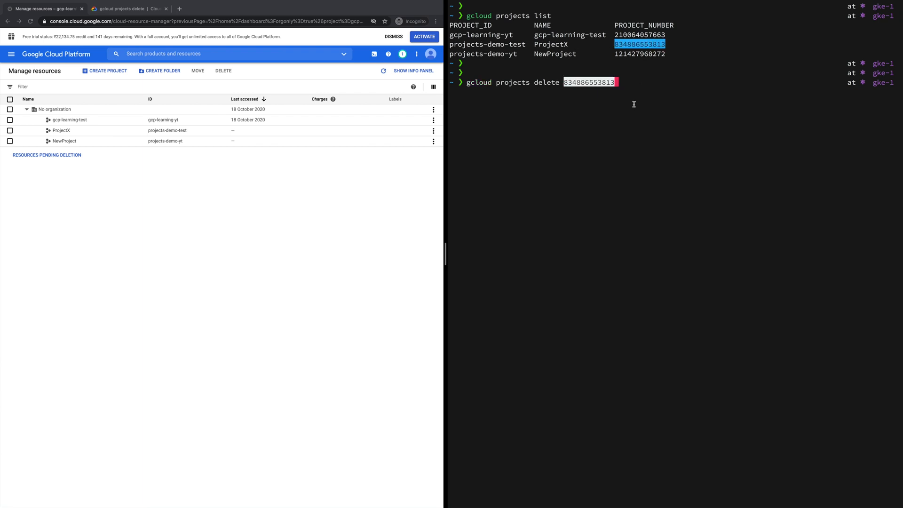
{"action": "key", "text": "Return"}
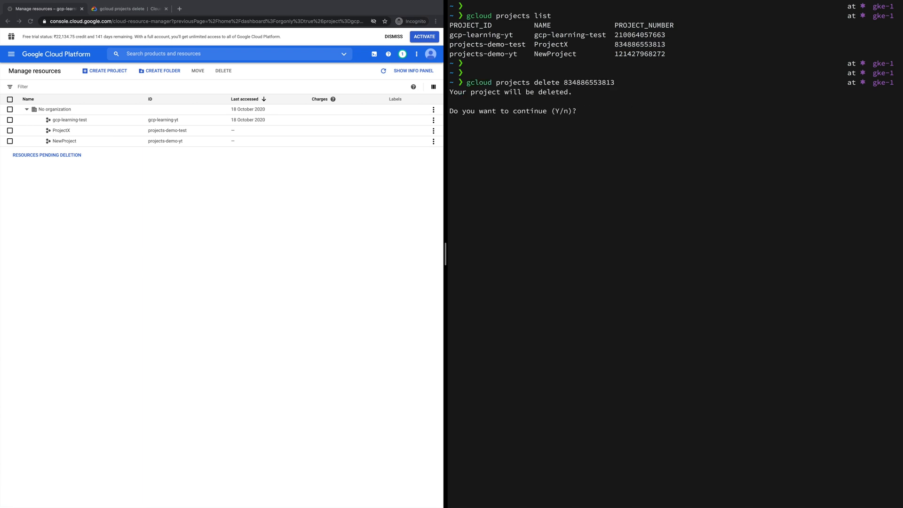
{"action": "type", "text": "Y"}
{"action": "key", "text": "Return"}
{"action": "key", "text": "Return"}
{"action": "key", "text": "Return"}
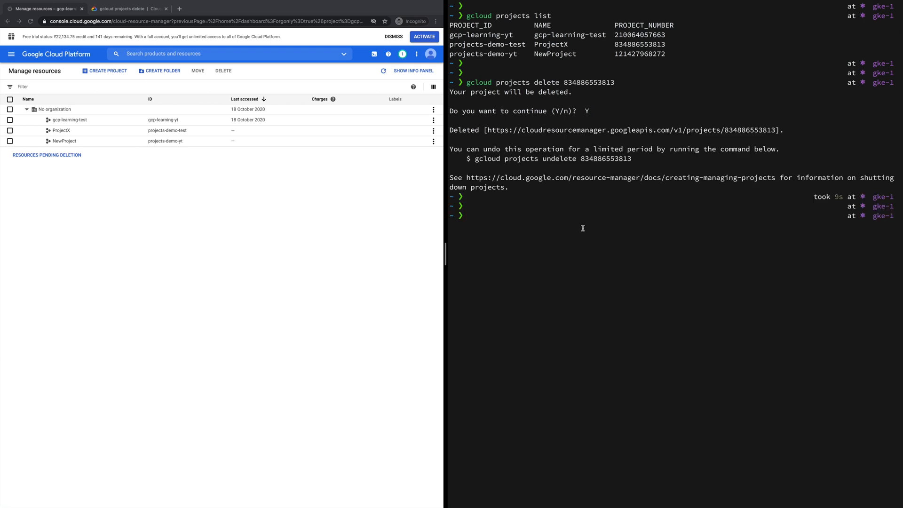
Rework the recalled delete command into gcloud projects list and run it.
{"action": "key", "text": "Up"}
{"action": "key", "text": "Right"}
{"action": "key", "text": "Right"}
{"action": "key", "text": "Right"}
{"action": "key", "text": "Right"}
{"action": "key", "text": "Right"}
{"action": "key", "text": "Right"}
{"action": "key", "text": "Right"}
{"action": "key", "text": "Right"}
{"action": "key", "text": "Right"}
{"action": "key", "text": "Right"}
{"action": "key", "text": "Right"}
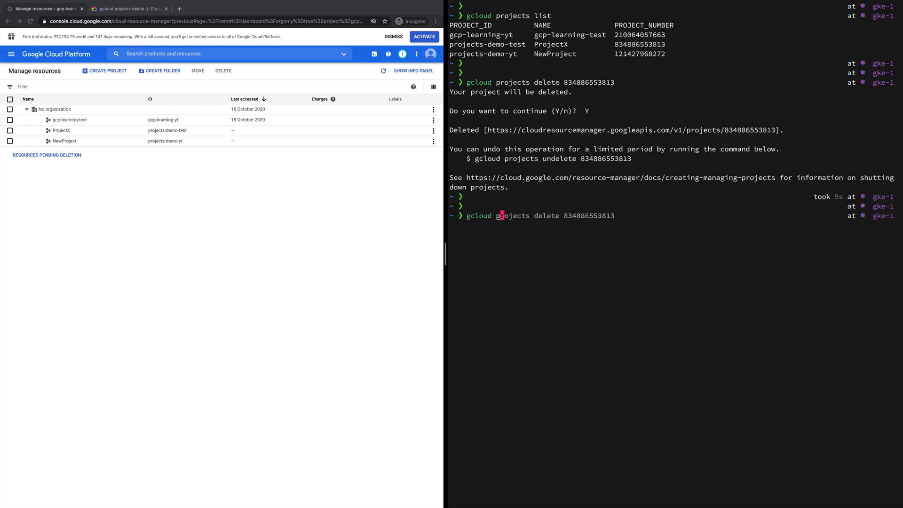
{"action": "key", "text": "Right"}
{"action": "key", "text": "Right"}
{"action": "key", "text": "Right"}
{"action": "key", "text": "Right"}
{"action": "key", "text": "Right"}
{"action": "key", "text": "ctrl+k"}
{"action": "type", "text": "list"}
{"action": "key", "text": "Return"}
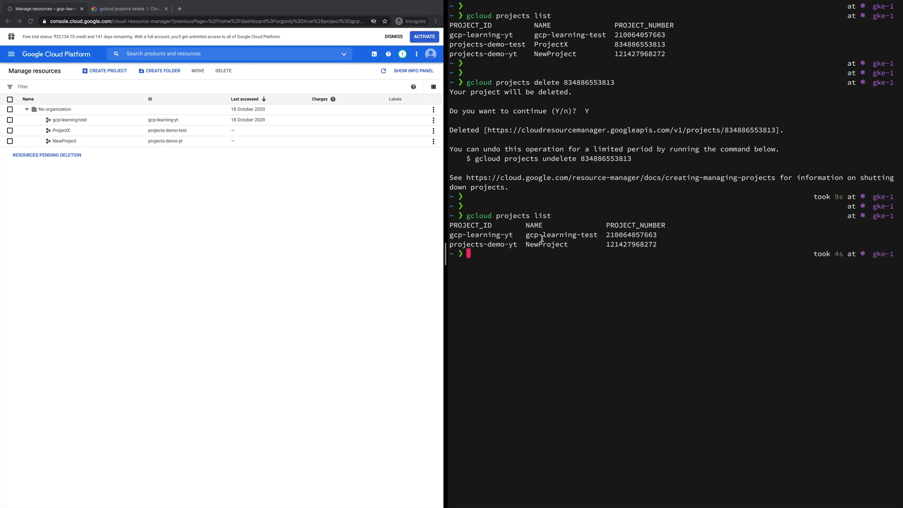
Highlight the projects in the new list and the ProjectX row in the earlier list, and add two blank prompt lines.
{"action": "left_click_drag", "start_coordinate": [475, 234], "coordinate": [656, 244]}
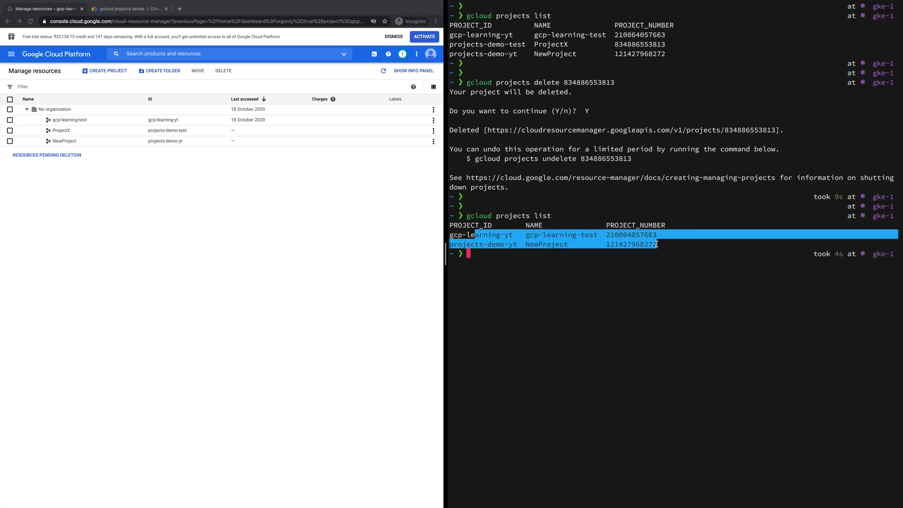
{"action": "left_click", "coordinate": [463, 44]}
{"action": "left_click_drag", "start_coordinate": [462, 45], "coordinate": [677, 47]}
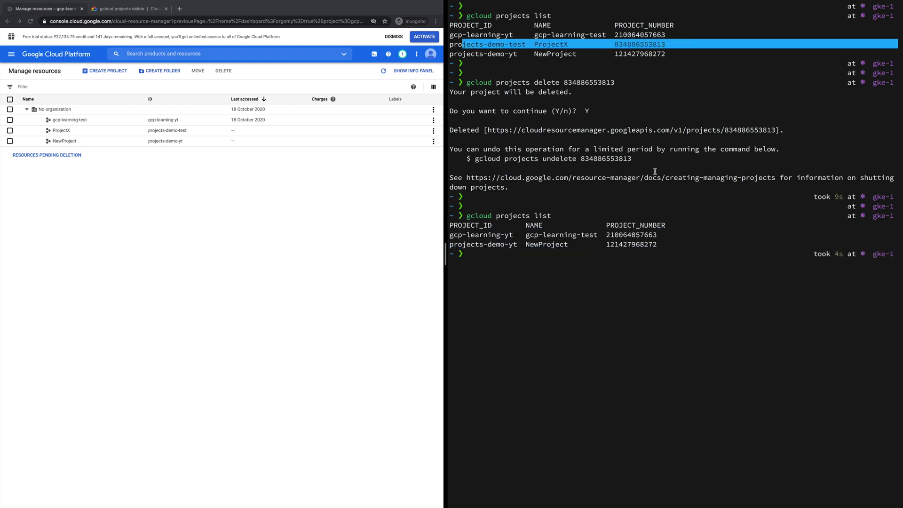
{"action": "left_click", "coordinate": [651, 205]}
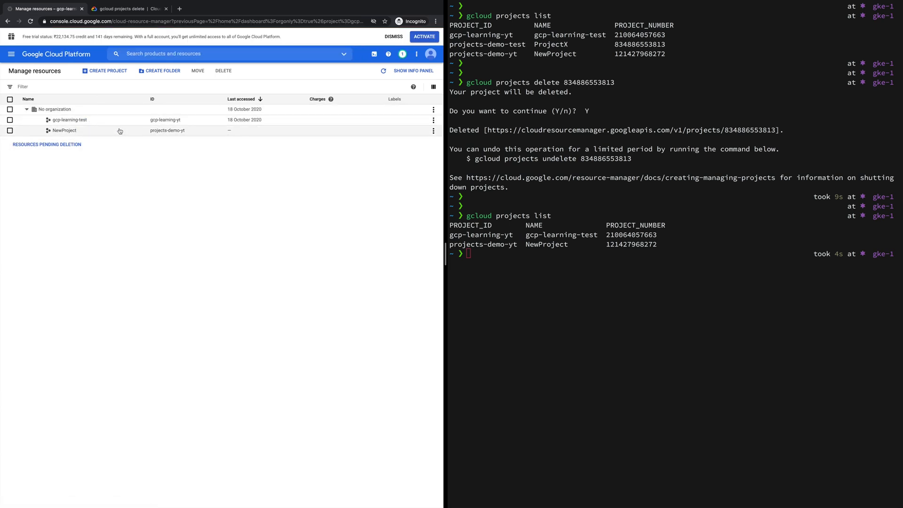
{"action": "left_click", "coordinate": [504, 291]}
{"action": "key", "text": "Return"}
{"action": "key", "text": "Return"}
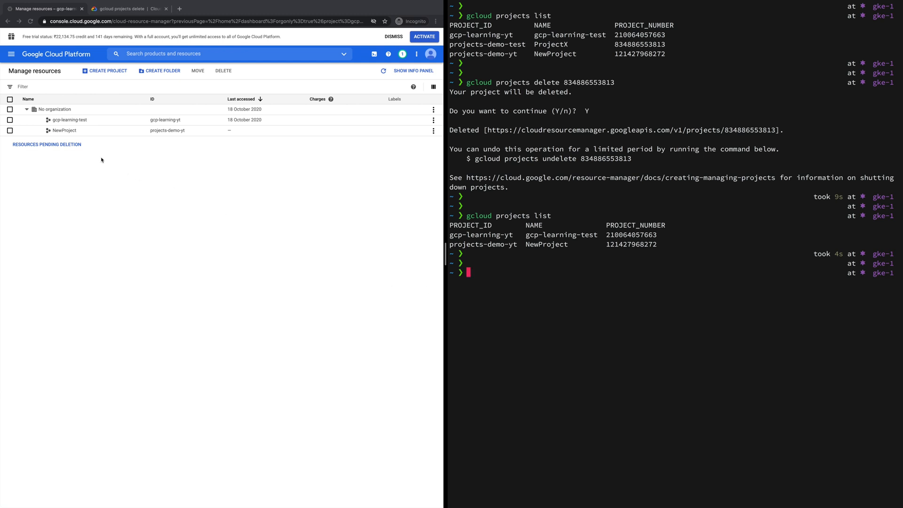
Reopen the console's Manage Resources page, open its resources pending deletion, and select ProjectX there.
{"action": "left_click", "coordinate": [12, 55]}
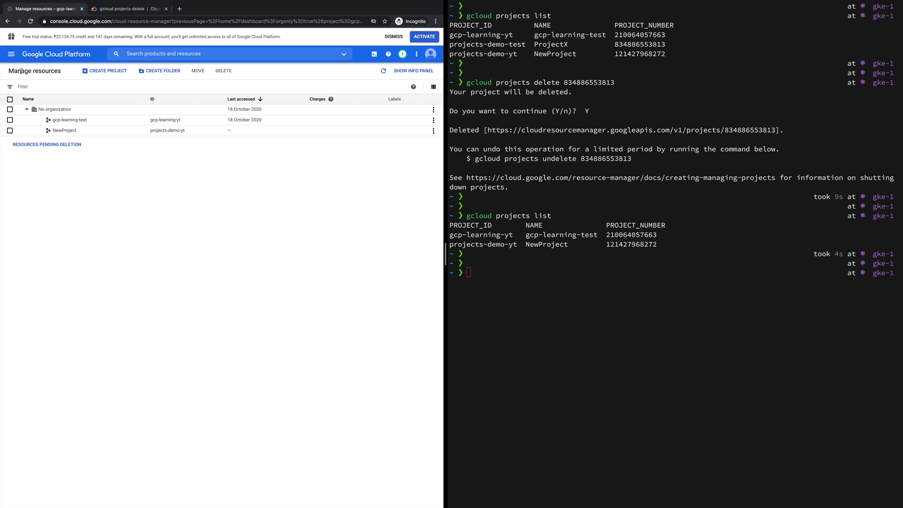
{"action": "left_click", "coordinate": [12, 56]}
{"action": "mouse_move", "coordinate": [52, 171]}
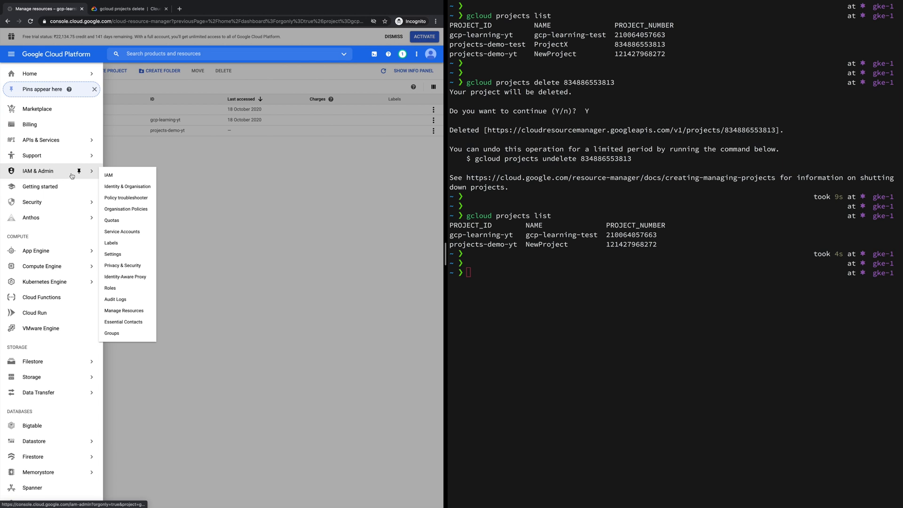
{"action": "left_click", "coordinate": [119, 310]}
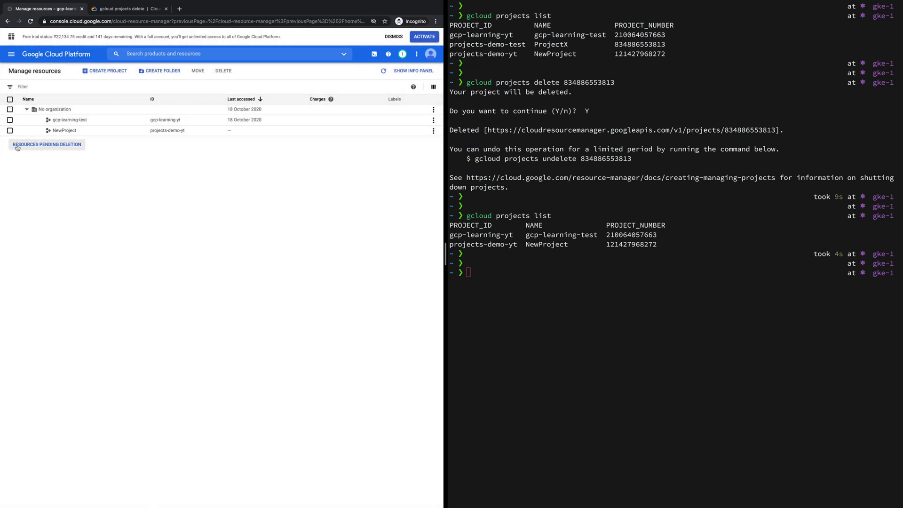
{"action": "left_click", "coordinate": [61, 146]}
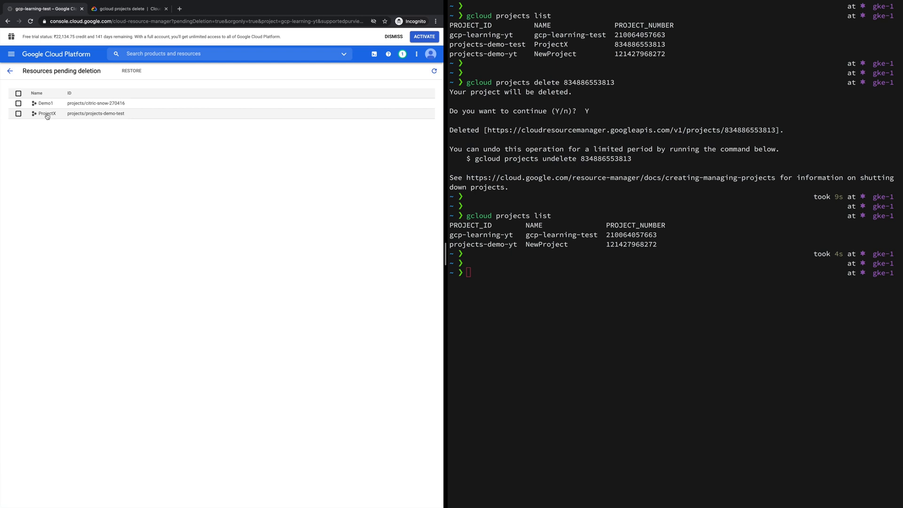
{"action": "left_click", "coordinate": [18, 114]}
{"action": "left_click", "coordinate": [516, 345]}
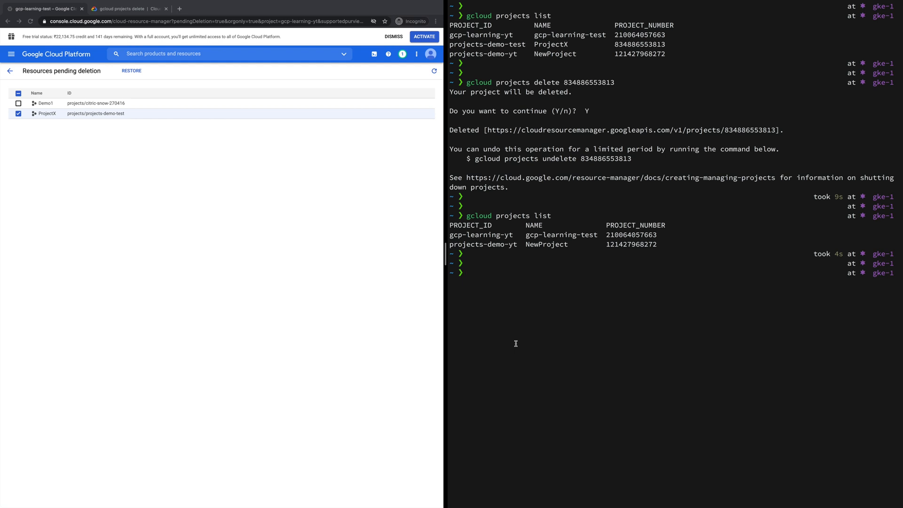
Open the gcloud projects undelete reference page, highlight the command in its synopsis, and review the rest of the page.
{"action": "left_click", "coordinate": [117, 9]}
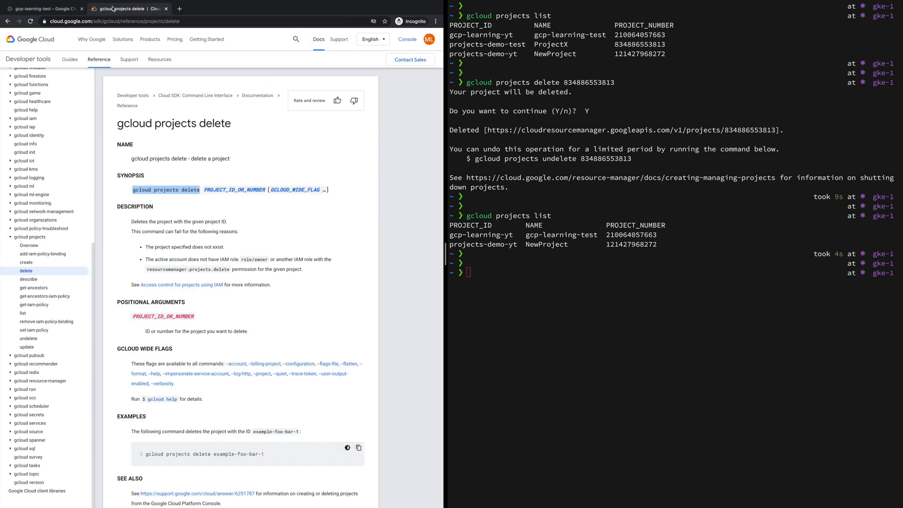
{"action": "left_click", "coordinate": [284, 173]}
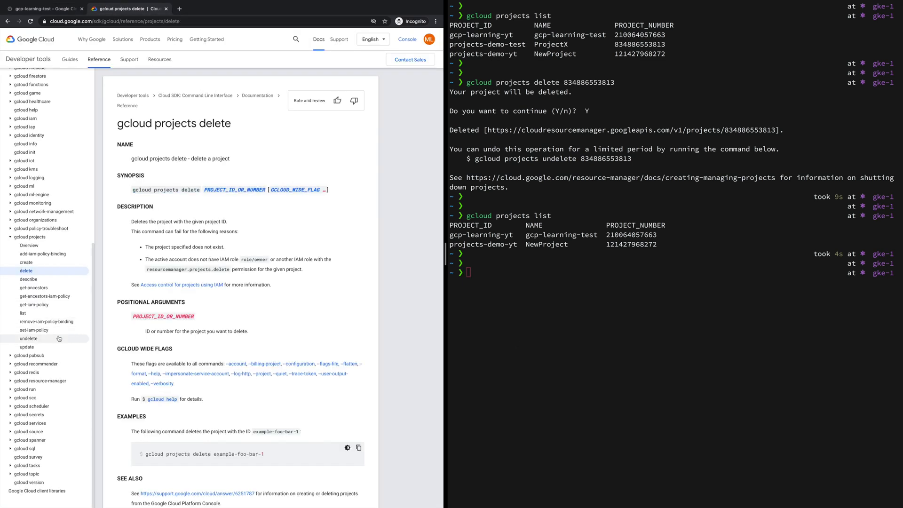
{"action": "left_click", "coordinate": [29, 339]}
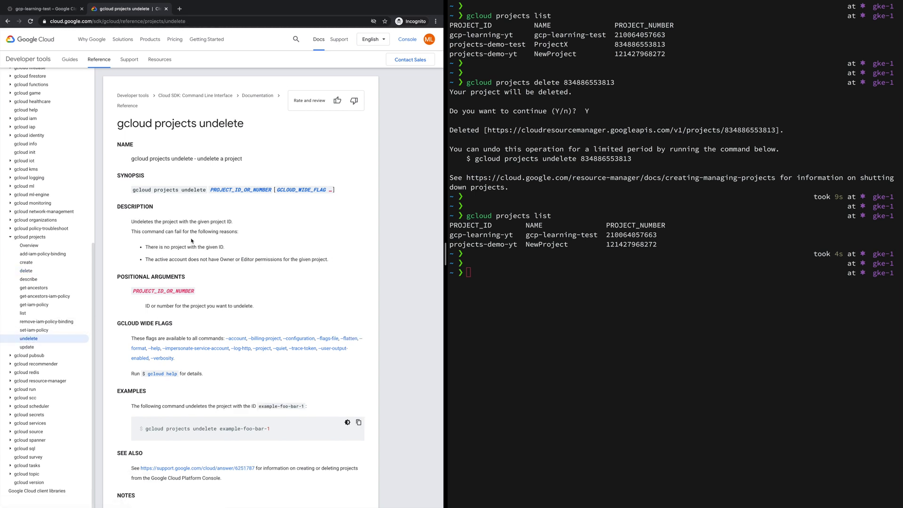
{"action": "left_click_drag", "start_coordinate": [132, 191], "coordinate": [206, 190]}
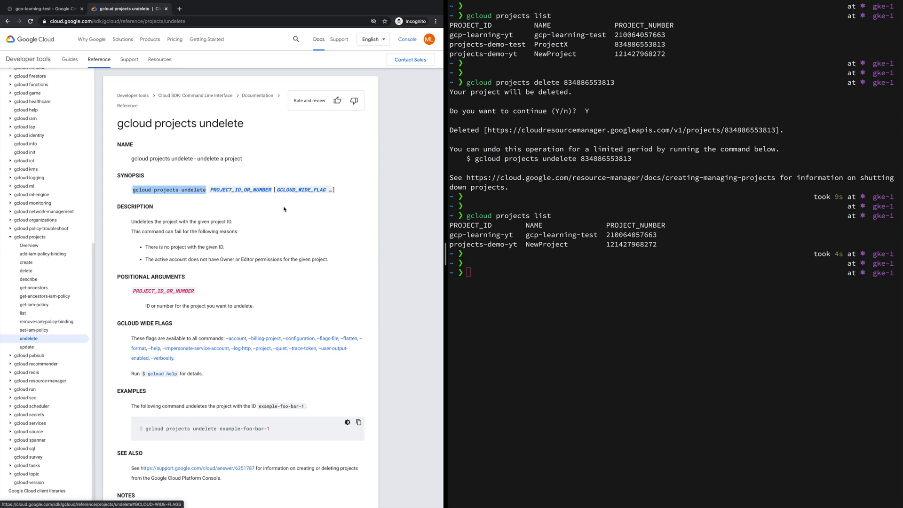
{"action": "scroll", "coordinate": [284, 193], "scroll_direction": "down", "scroll_amount": 3}
Copy ProjectX's ID from the earlier project list and run gcloud projects undelete projects-demo-test.
{"action": "left_click", "coordinate": [722, 310]}
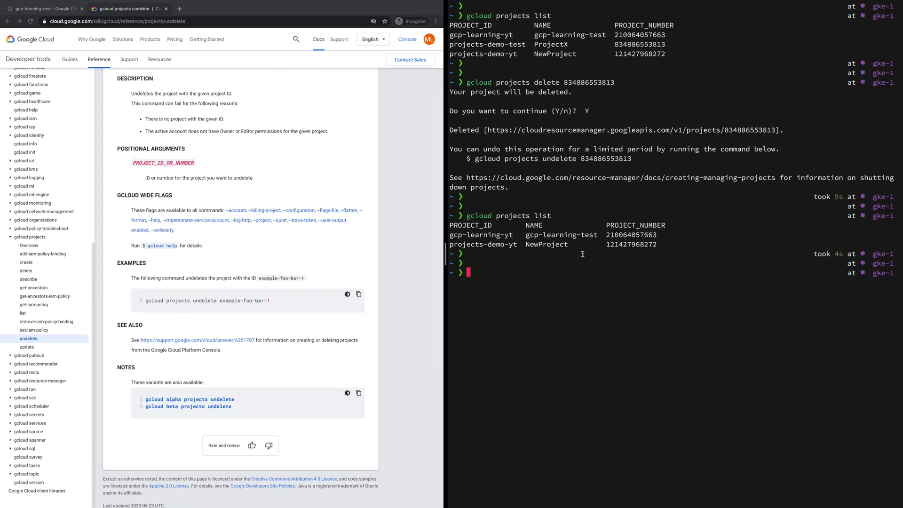
{"action": "double_click", "coordinate": [627, 44]}
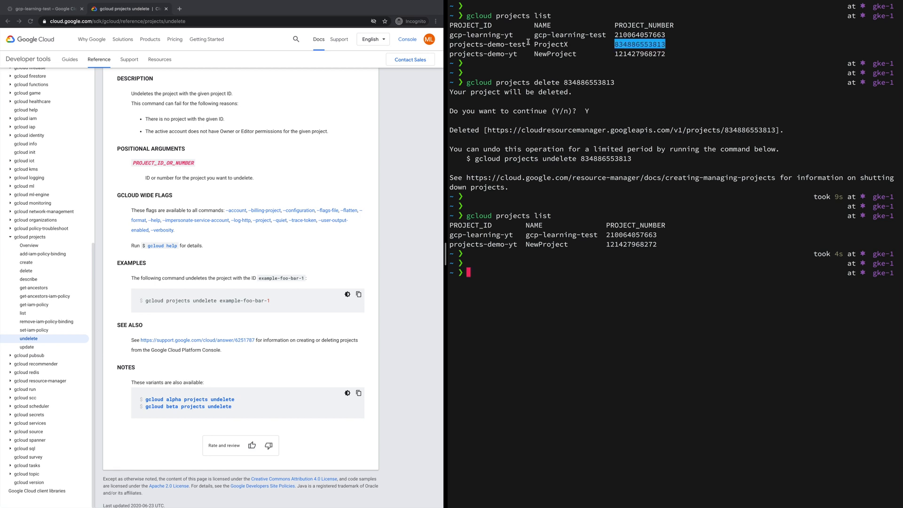
{"action": "double_click", "coordinate": [500, 44]}
{"action": "key", "text": "super+c"}
{"action": "left_click", "coordinate": [584, 273]}
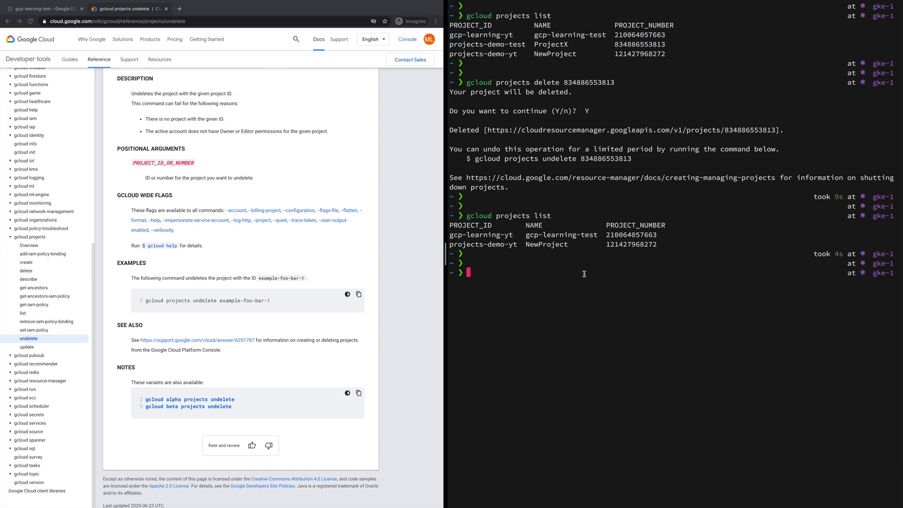
{"action": "type", "text": "gcloud projects undelete"}
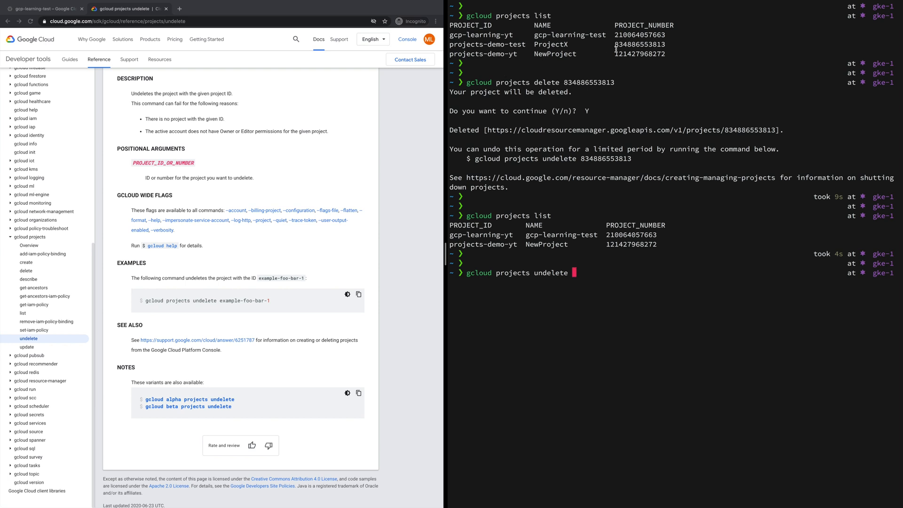
{"action": "double_click", "coordinate": [632, 44]}
{"action": "double_click", "coordinate": [509, 43]}
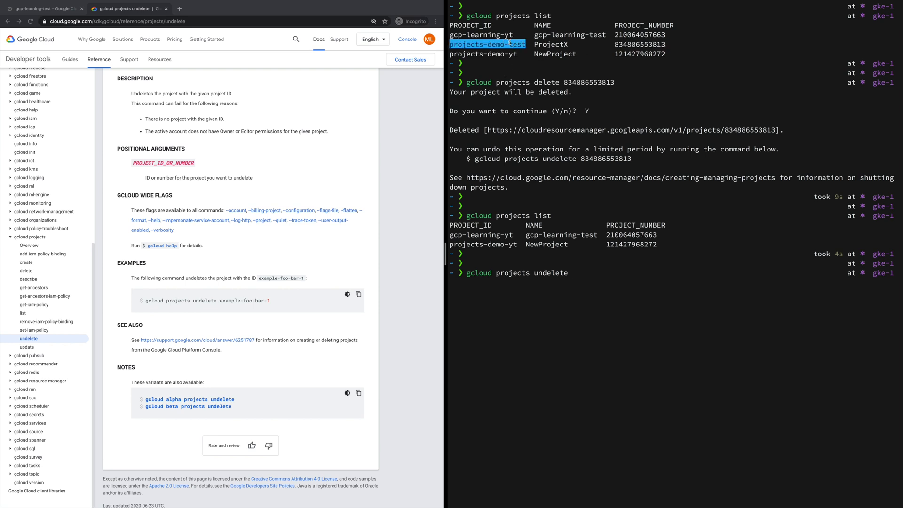
{"action": "key", "text": "super+v"}
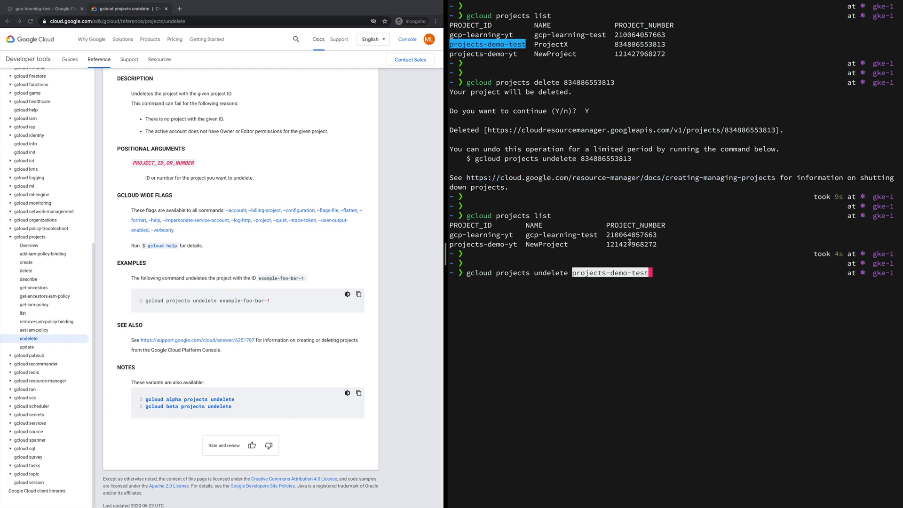
{"action": "key", "text": "Return"}
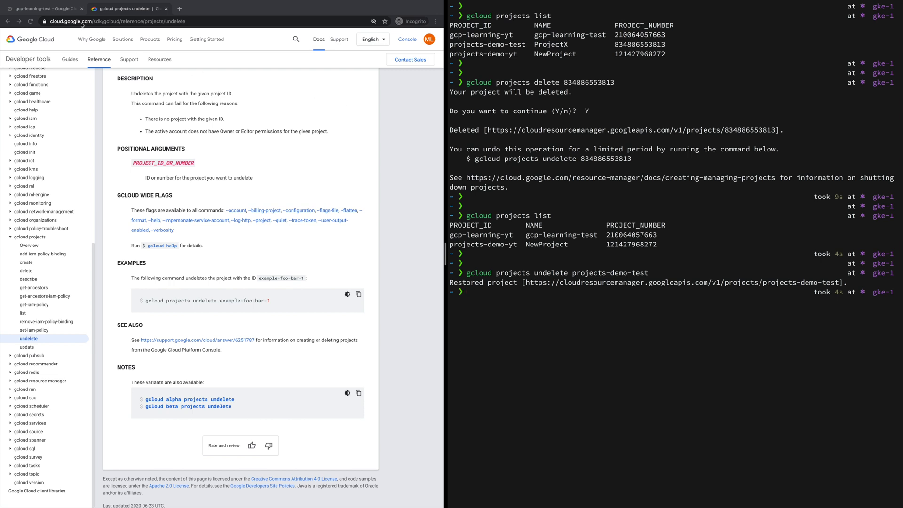
Add two blank prompt lines and try to list the projects with gcloud projectslist.
{"action": "key", "text": "Return"}
{"action": "key", "text": "Return"}
{"action": "type", "text": "glcou"}
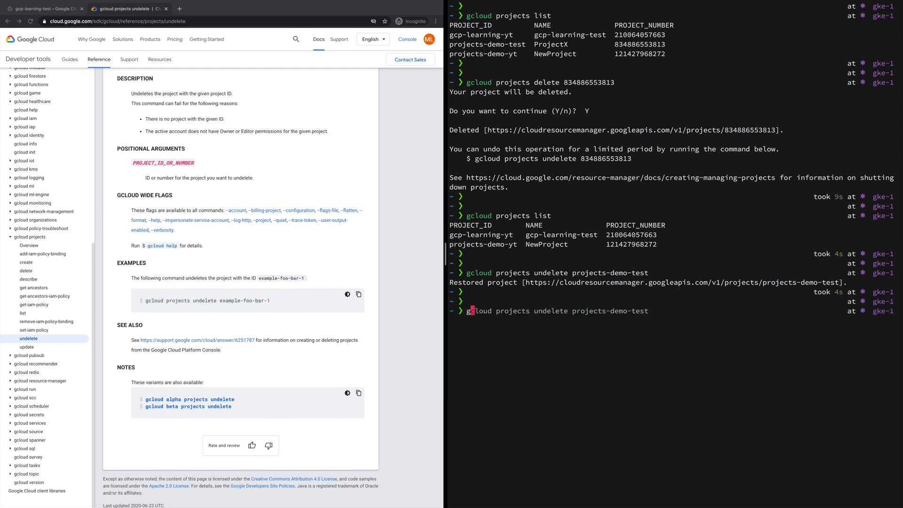
{"action": "key", "text": "BackSpace"}
{"action": "key", "text": "BackSpace"}
{"action": "key", "text": "BackSpace"}
{"action": "key", "text": "BackSpace"}
{"action": "type", "text": "cloud projectslist"}
{"action": "key", "text": "Return"}
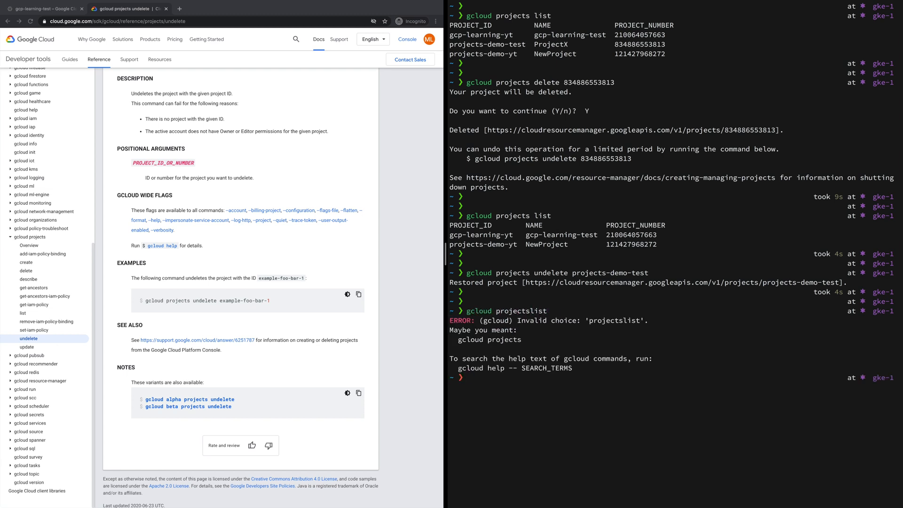
Clear the terminal, correct the recalled command to gcloud projects list, and run it.
{"action": "key", "text": "ctrl+l"}
{"action": "key", "text": "Return"}
{"action": "key", "text": "Return"}
{"action": "key", "text": "Up"}
{"action": "key", "text": "Right"}
{"action": "key", "text": "Right"}
{"action": "key", "text": "Right"}
{"action": "key", "text": "Right"}
{"action": "key", "text": "Right"}
{"action": "key", "text": "Right"}
{"action": "key", "text": "Right"}
{"action": "key", "text": "Right"}
{"action": "key", "text": "Right"}
{"action": "key", "text": "Right"}
{"action": "key", "text": "Right"}
{"action": "key", "text": "Right"}
{"action": "key", "text": "Right"}
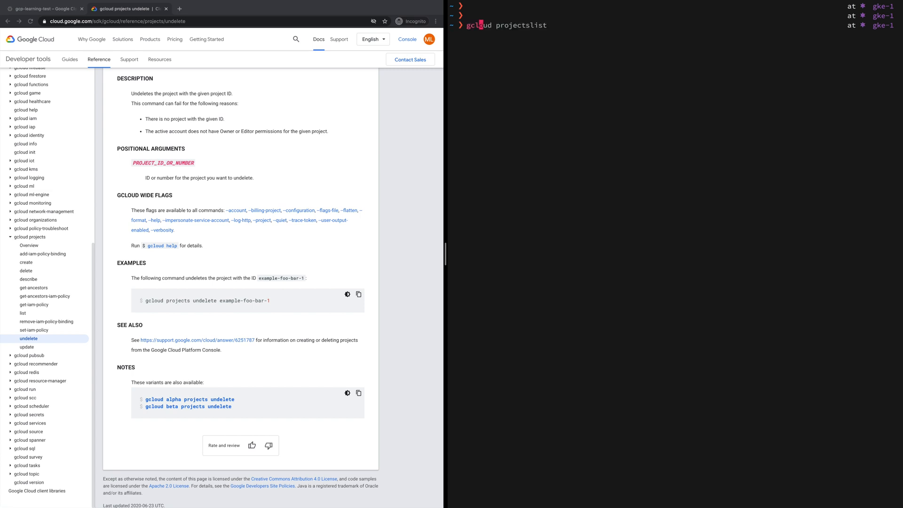
{"action": "key", "text": "Right"}
{"action": "key", "text": "Right"}
{"action": "key", "text": "Return"}
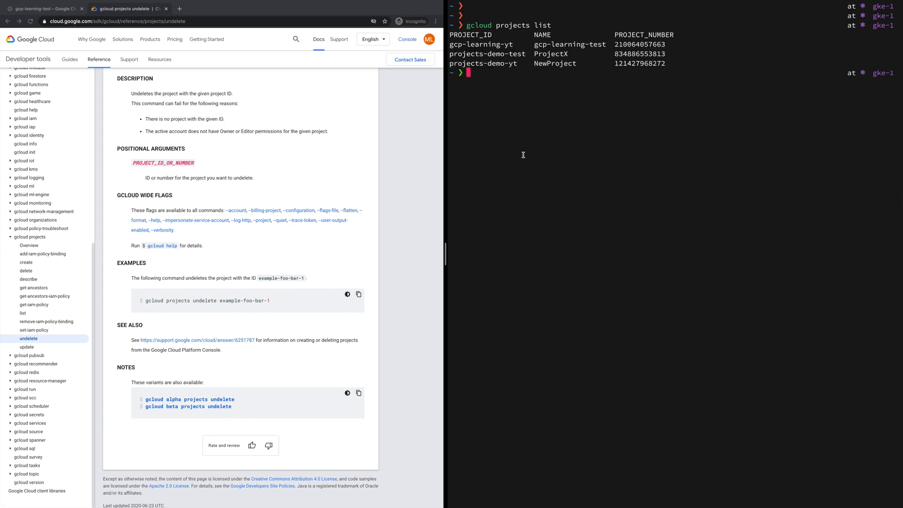
Check ProjectX in the new terminal list and on the console's refreshed pending-deletion and Manage Resources pages.
{"action": "left_click_drag", "start_coordinate": [483, 53], "coordinate": [668, 56]}
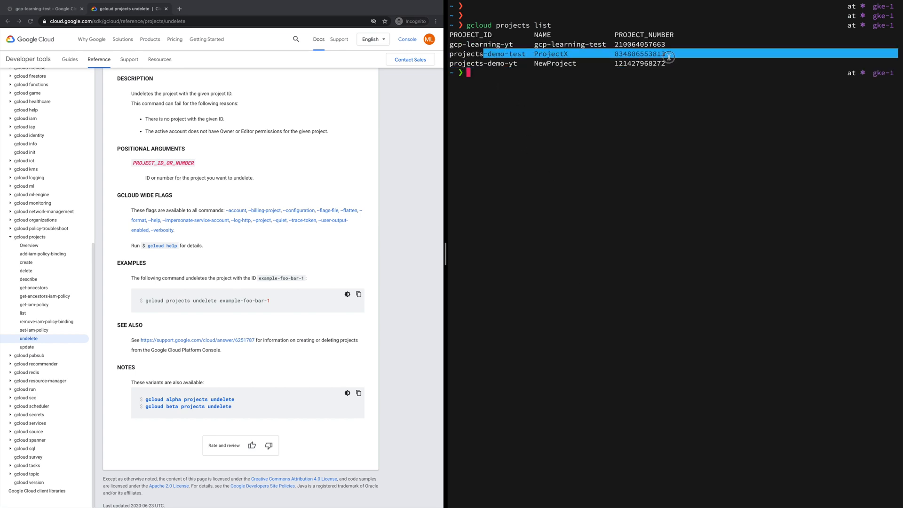
{"action": "left_click", "coordinate": [54, 12]}
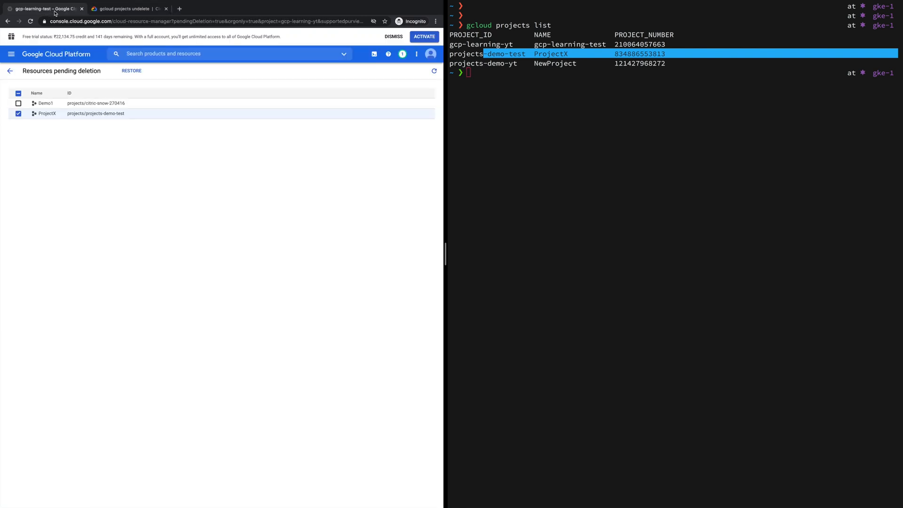
{"action": "left_click", "coordinate": [31, 22]}
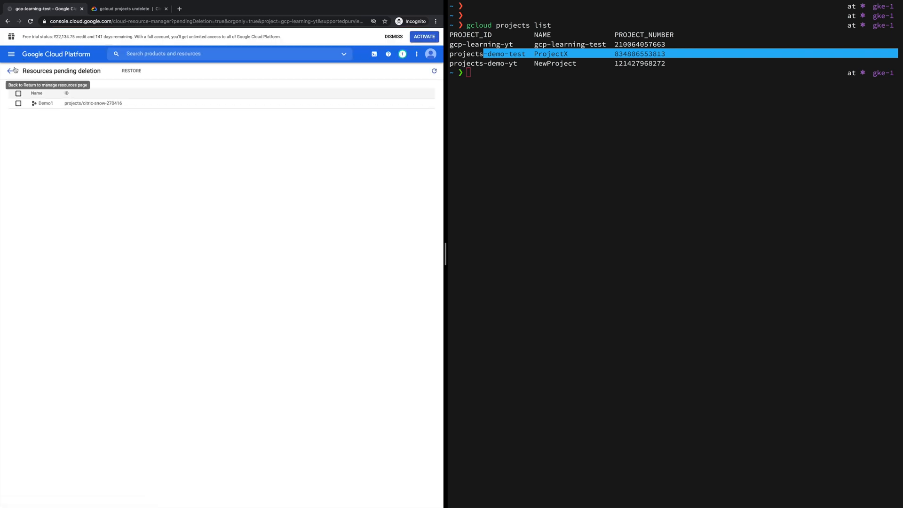
{"action": "left_click", "coordinate": [11, 71]}
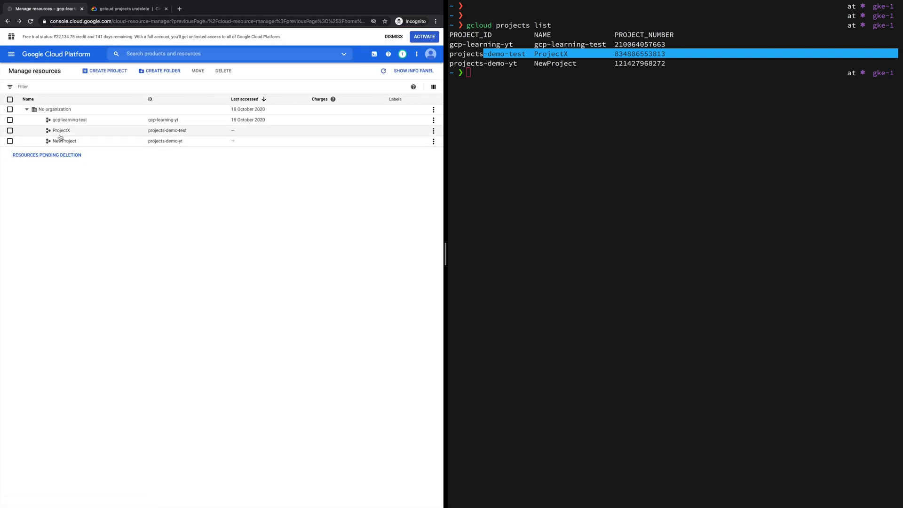
{"action": "left_click", "coordinate": [542, 137]}
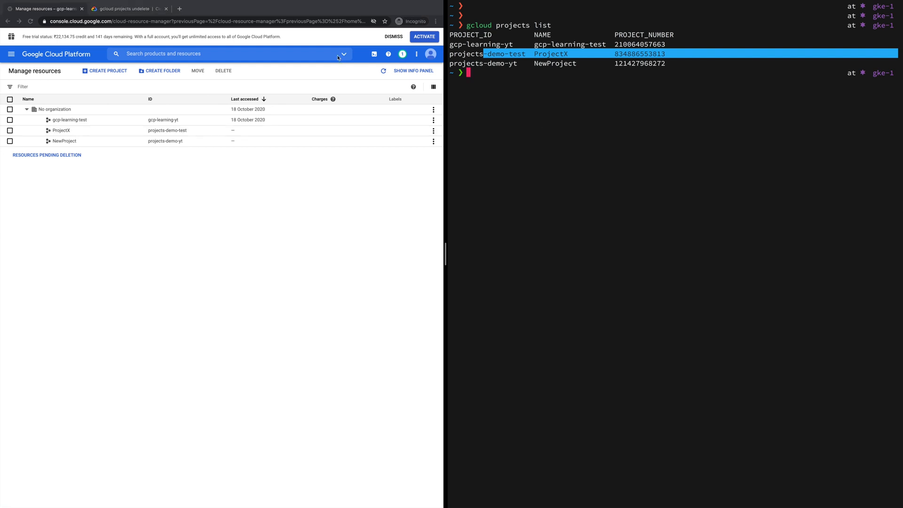
Return to the gcloud projects reference documentation and open the page for the create command.
{"action": "left_click", "coordinate": [114, 7]}
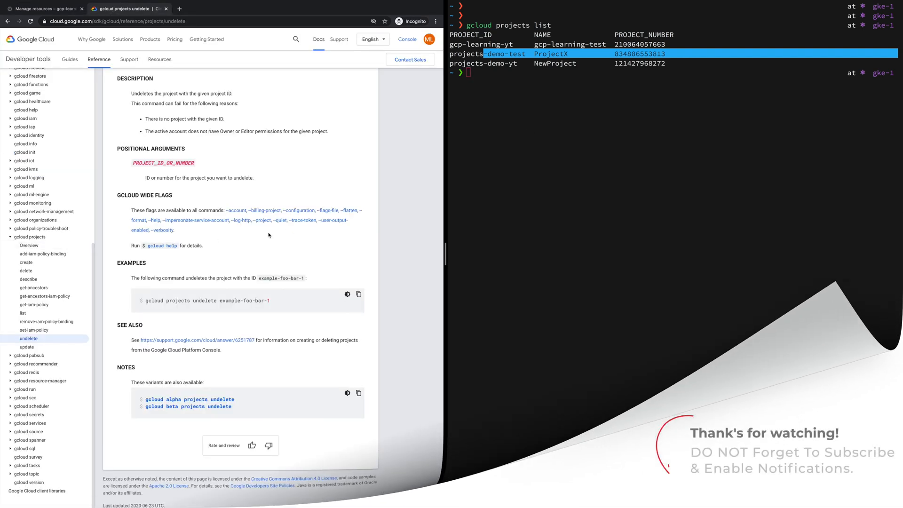
{"action": "left_click", "coordinate": [32, 263]}
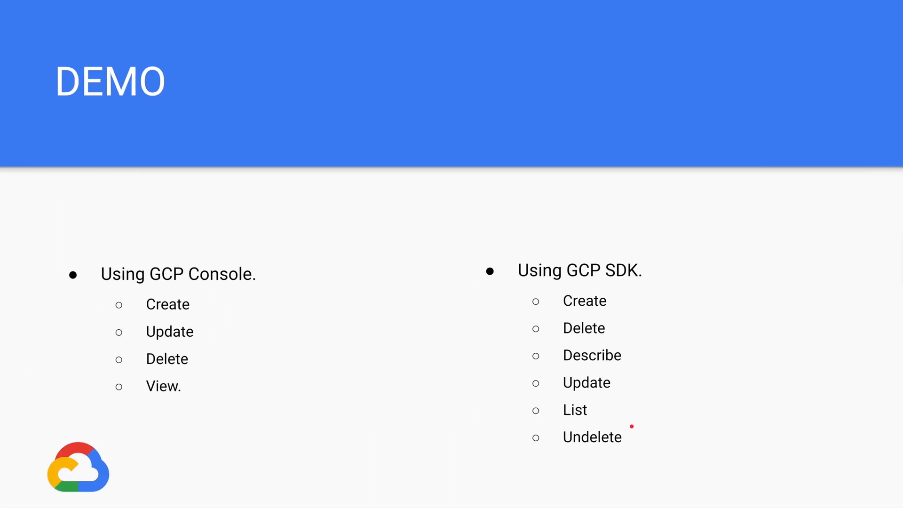
{"action": "key", "text": "Right"}
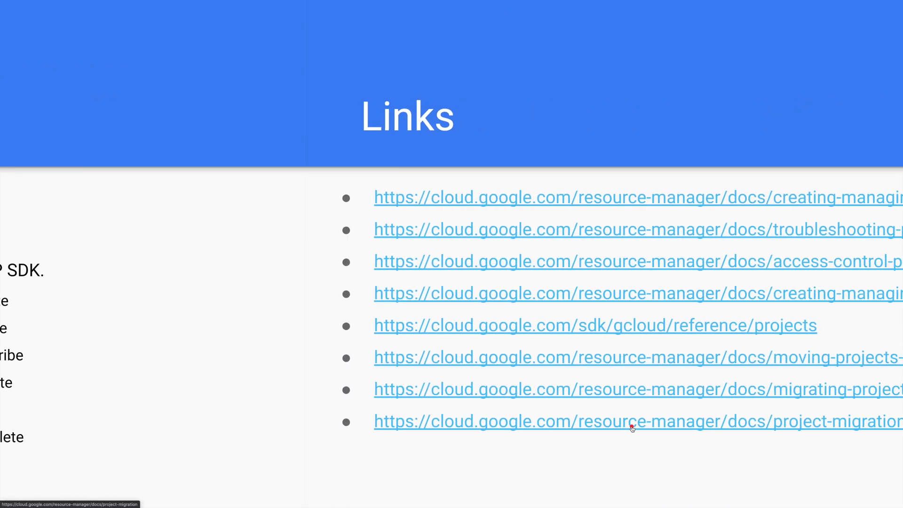